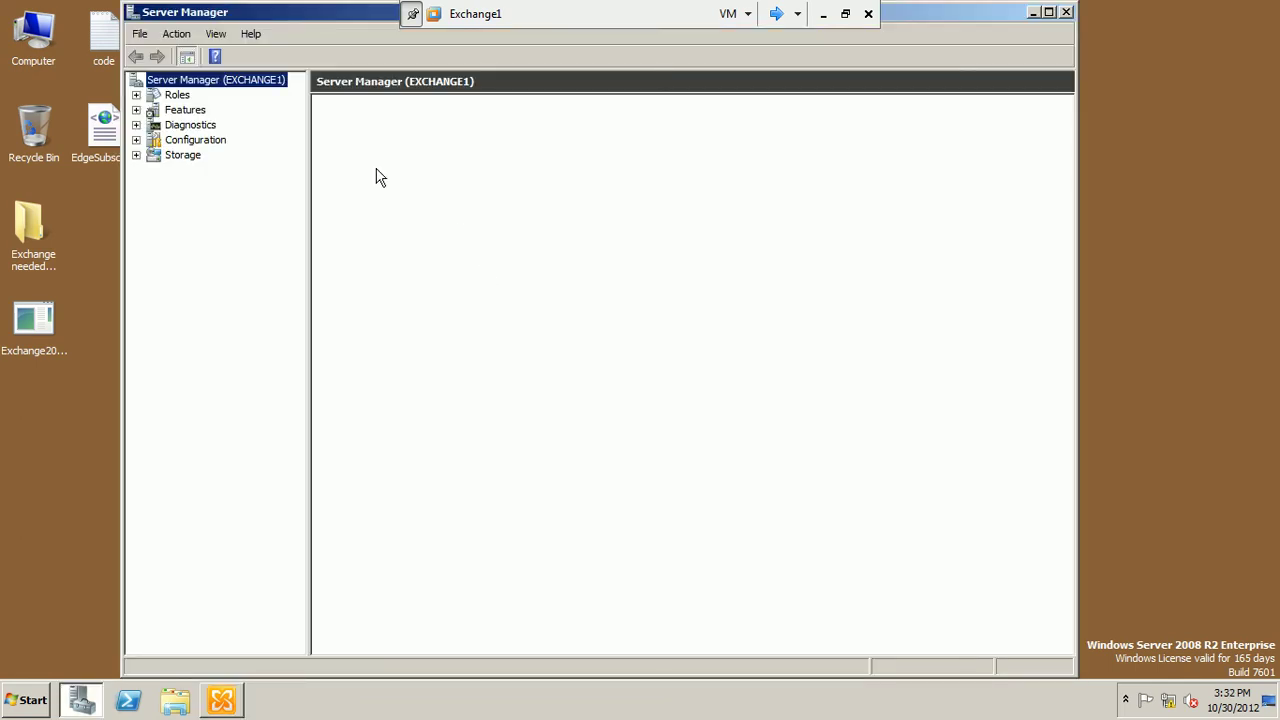
# Step: View the server's Features summary and look through the Domain_Controller1, edge1 and Exchange2 virtual machines before returning to Exchange1
pyautogui.click(185, 110)
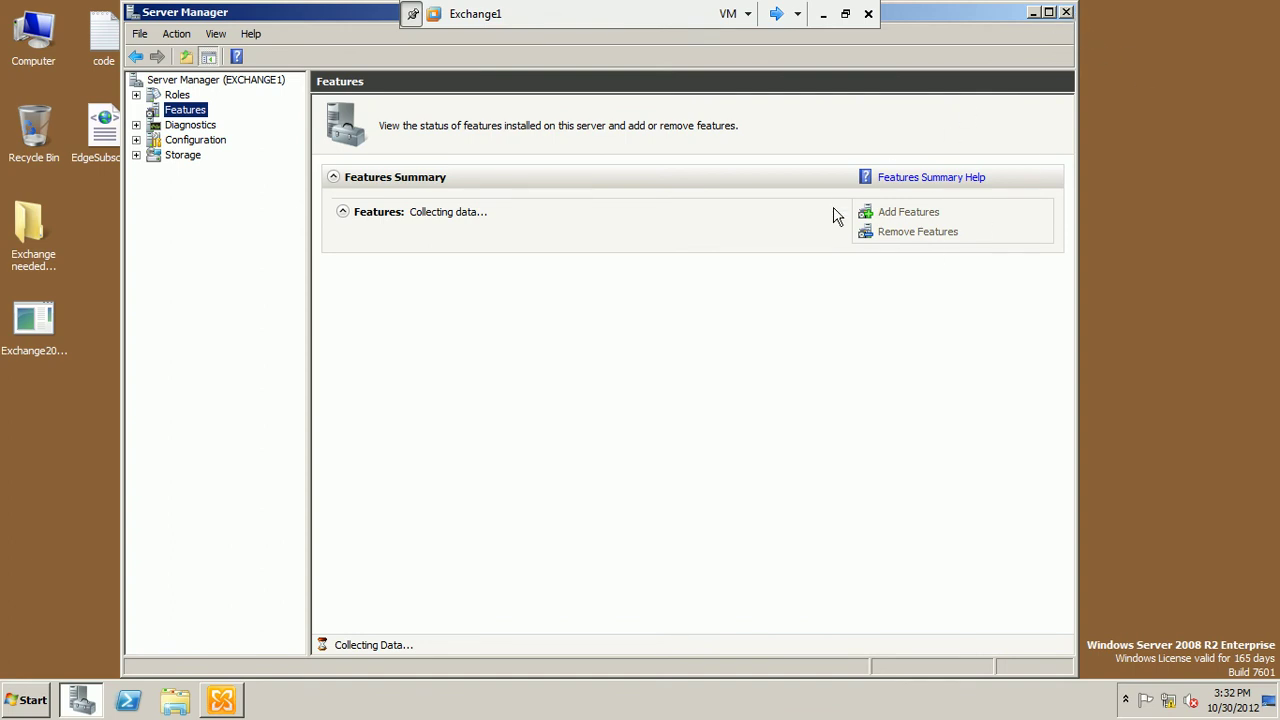
pyautogui.click(776, 14)
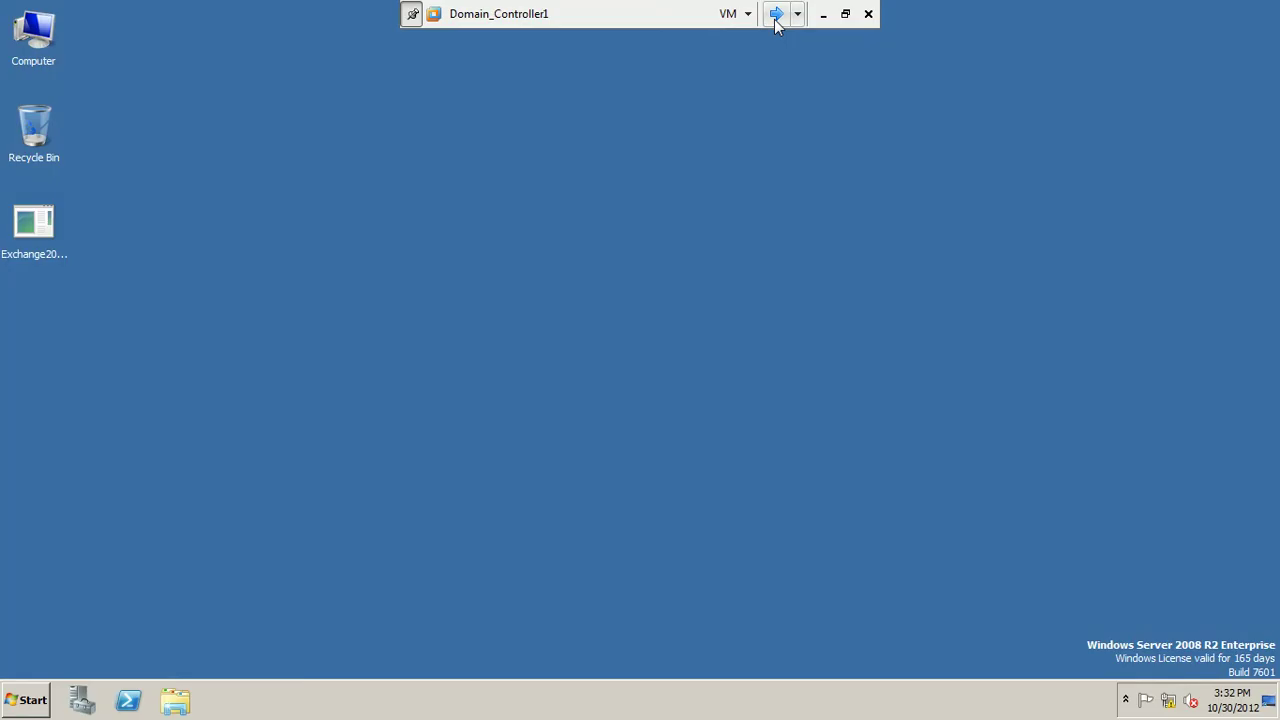
pyautogui.click(776, 14)
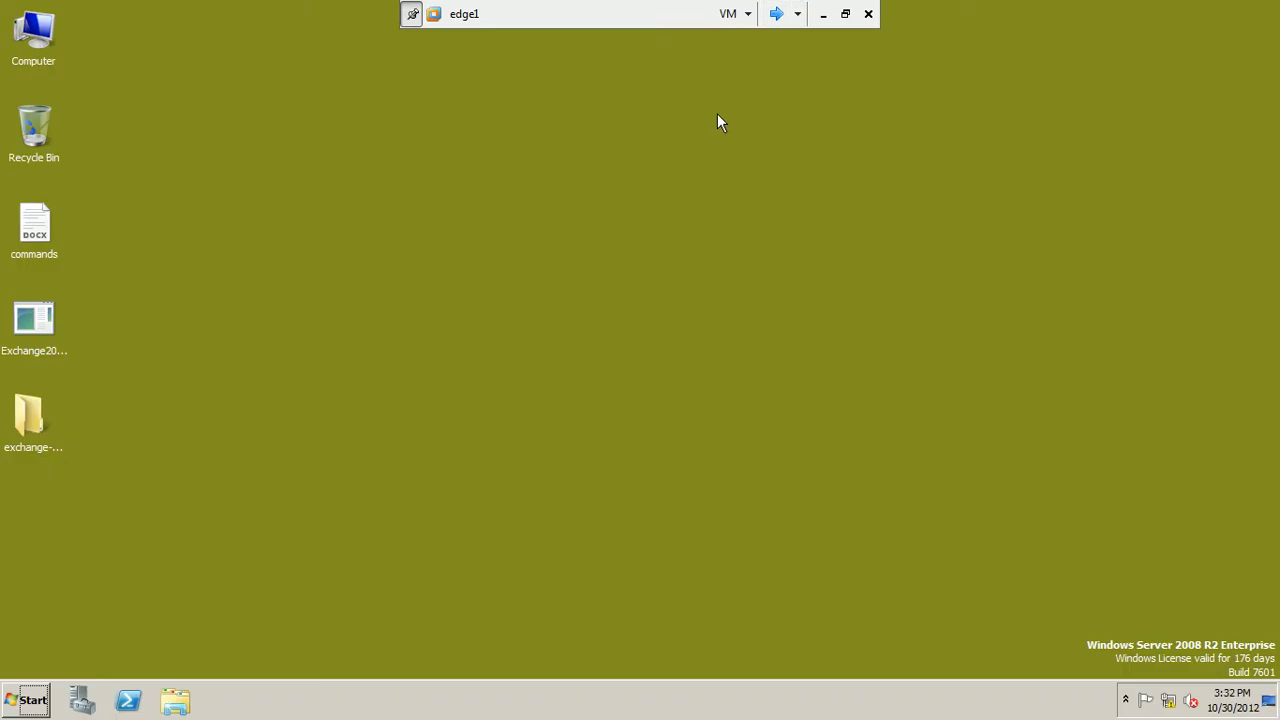
pyautogui.click(776, 14)
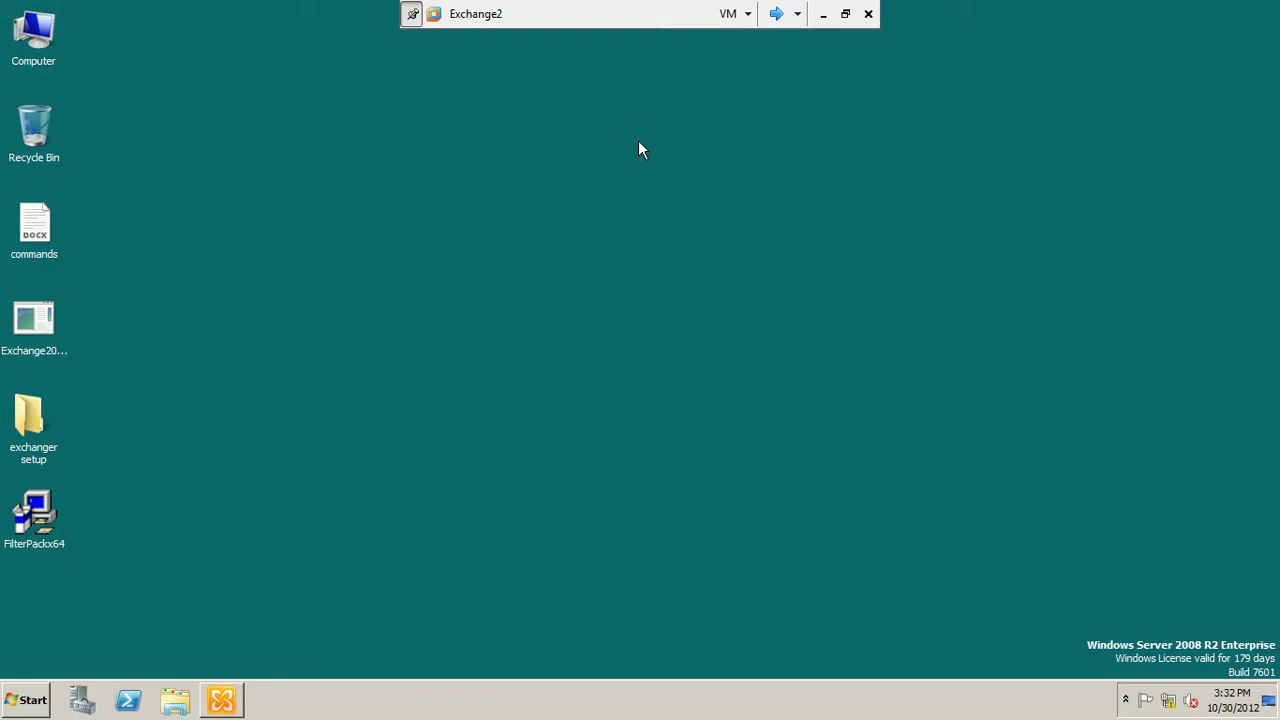
pyautogui.click(776, 14)
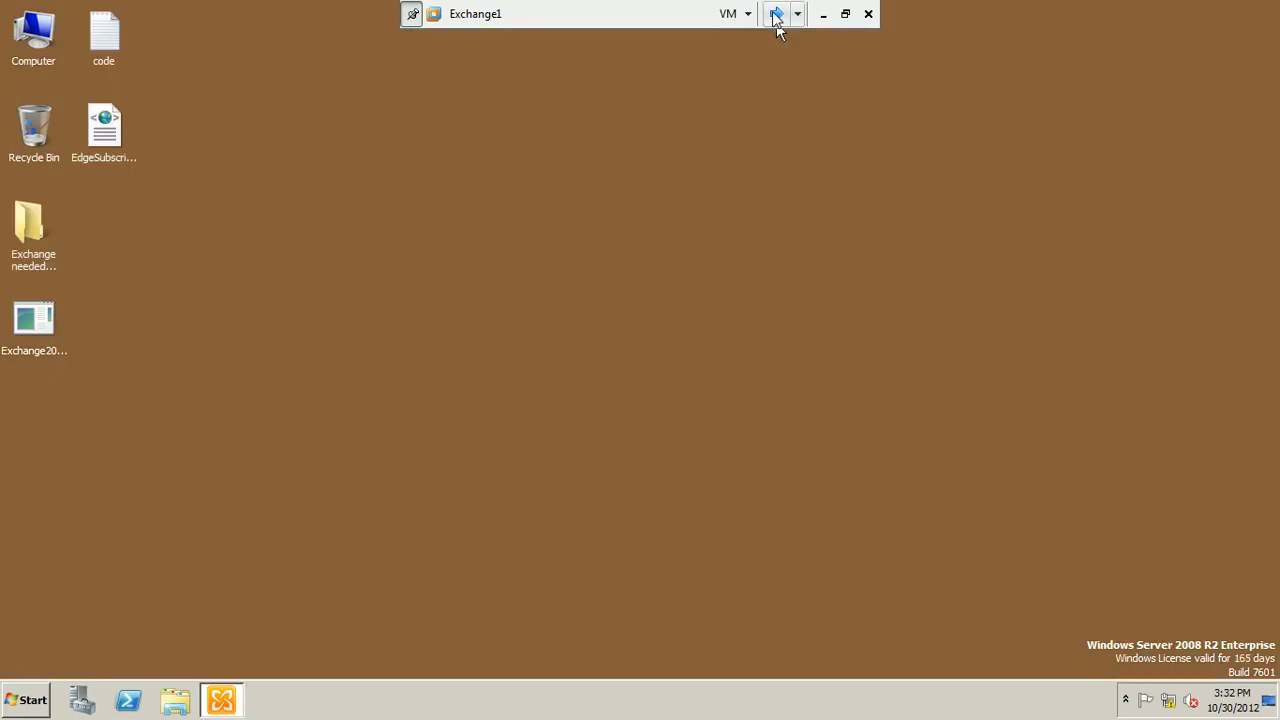
# Step: Refresh the Exchange1 desktop and open the Network Load Balancing Manager
pyautogui.rightClick(406, 209)
pyautogui.click(414, 252)
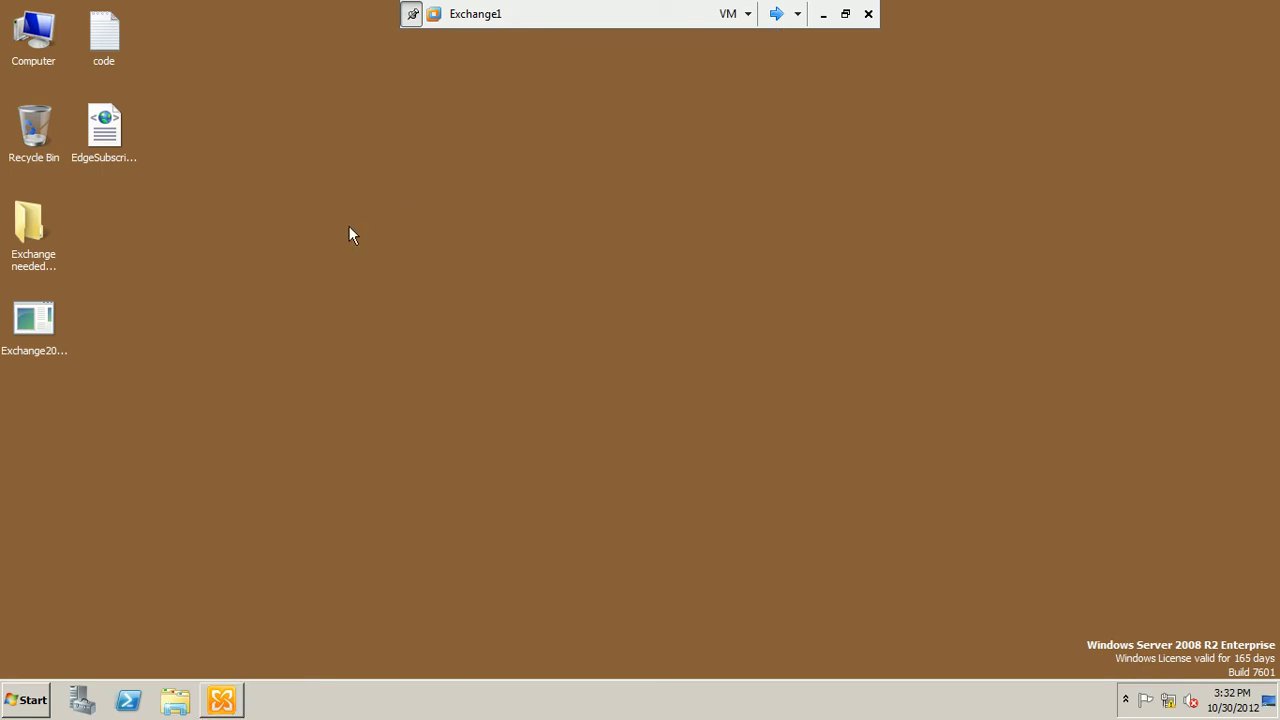
pyautogui.click(28, 700)
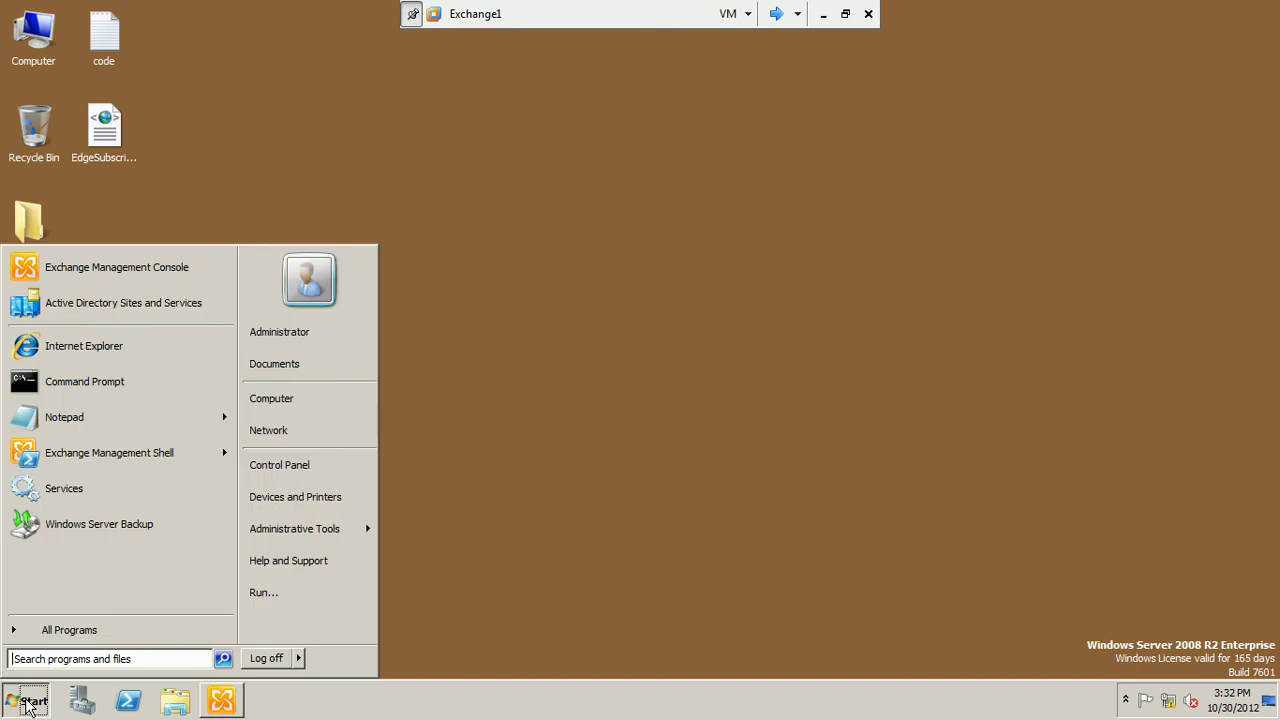
pyautogui.moveTo(268, 530)
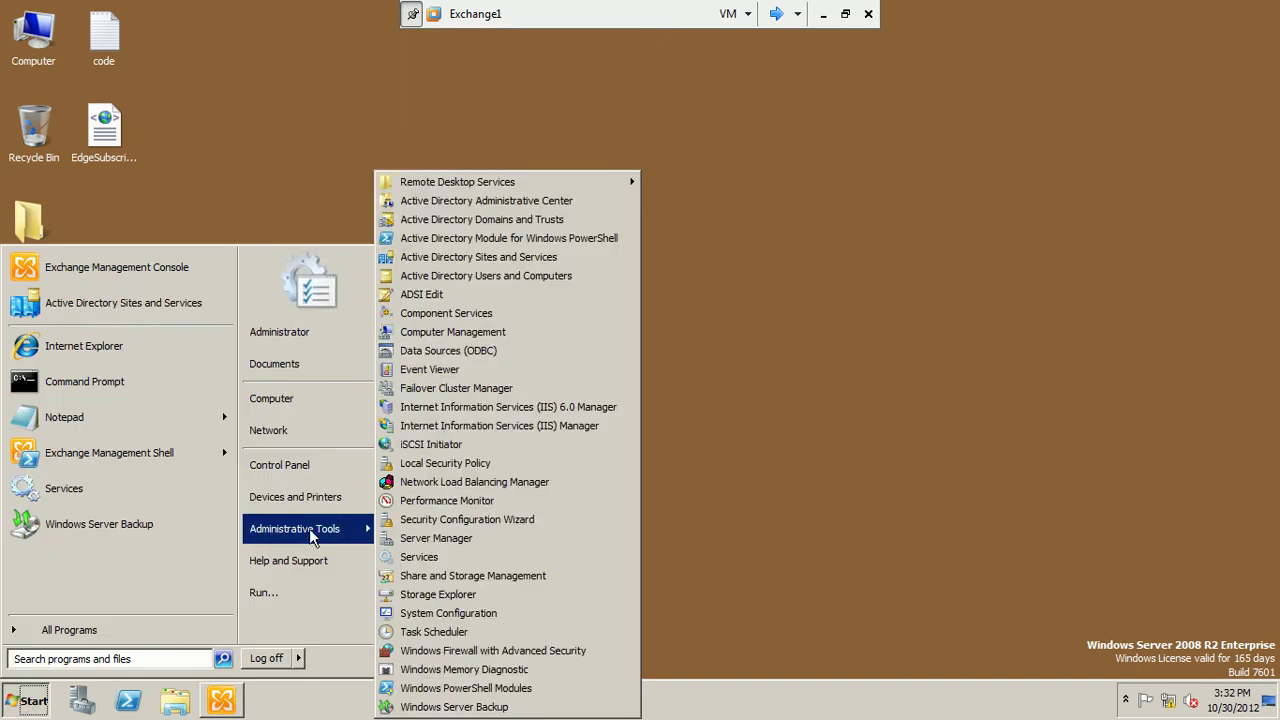
pyautogui.click(480, 482)
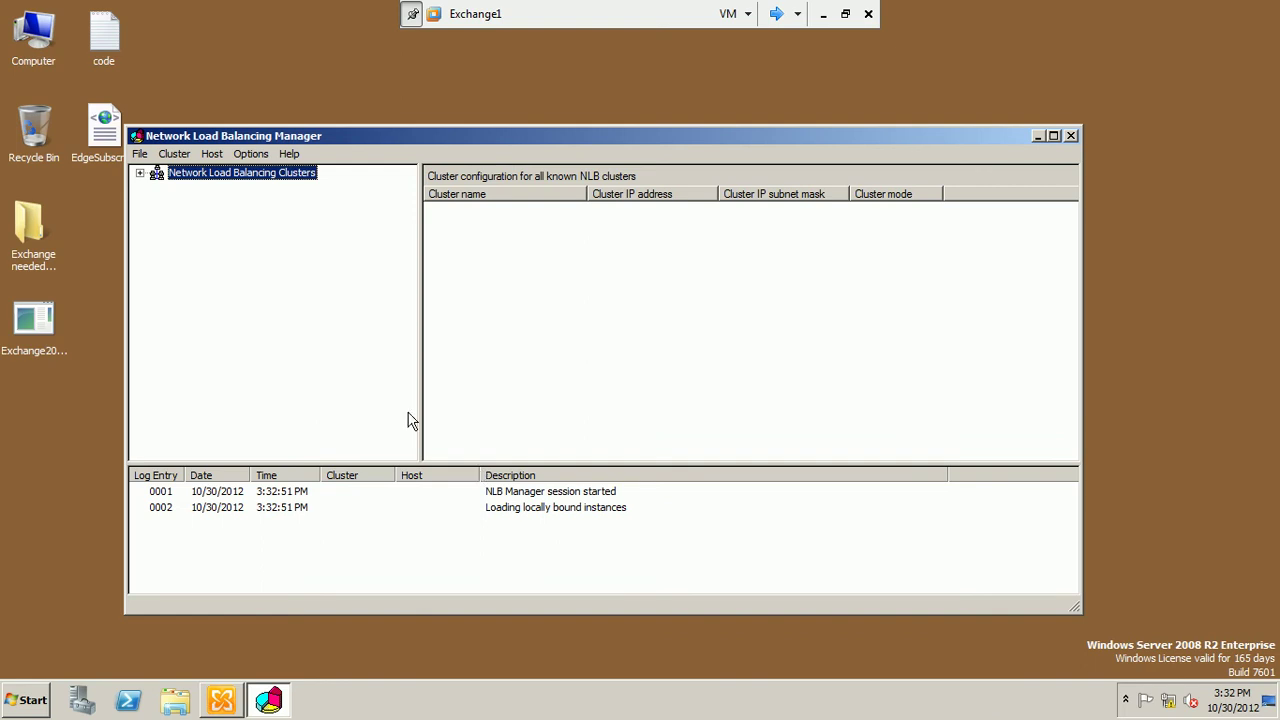
# Step: Start a new load balancing cluster and try to connect to the host exchnage1
pyautogui.click(175, 155)
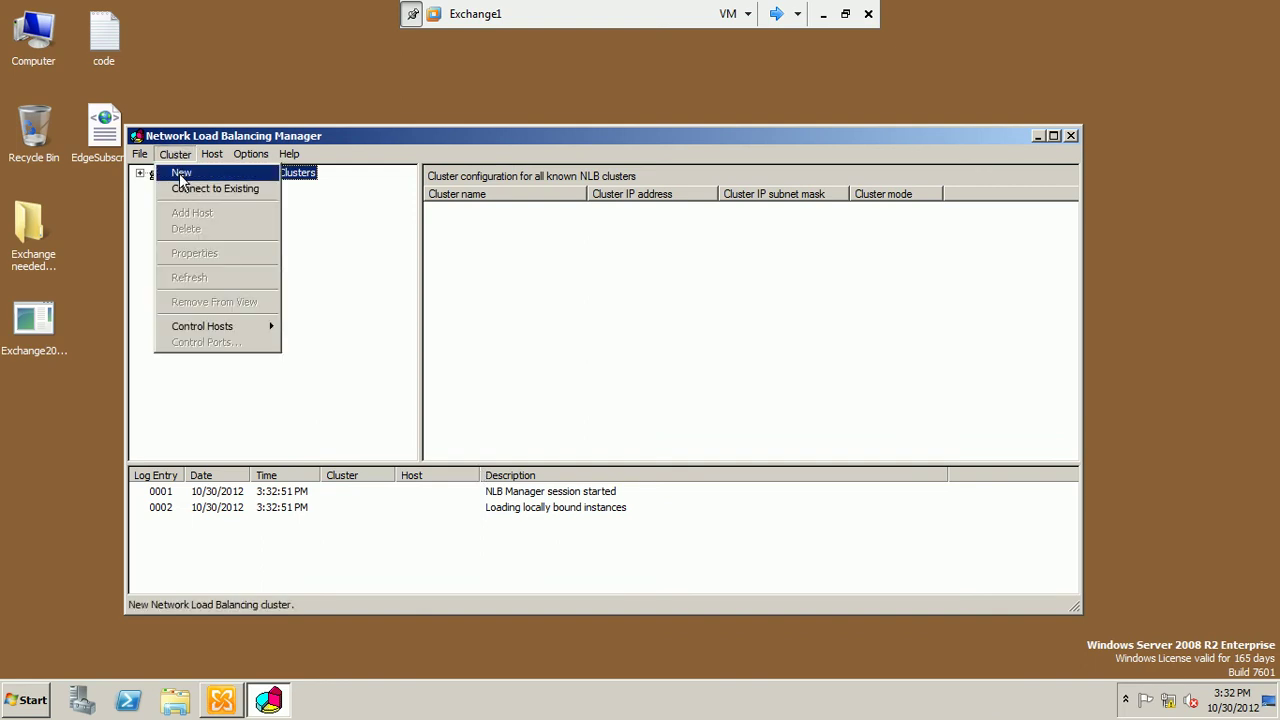
pyautogui.click(181, 174)
pyautogui.write('exchnage')
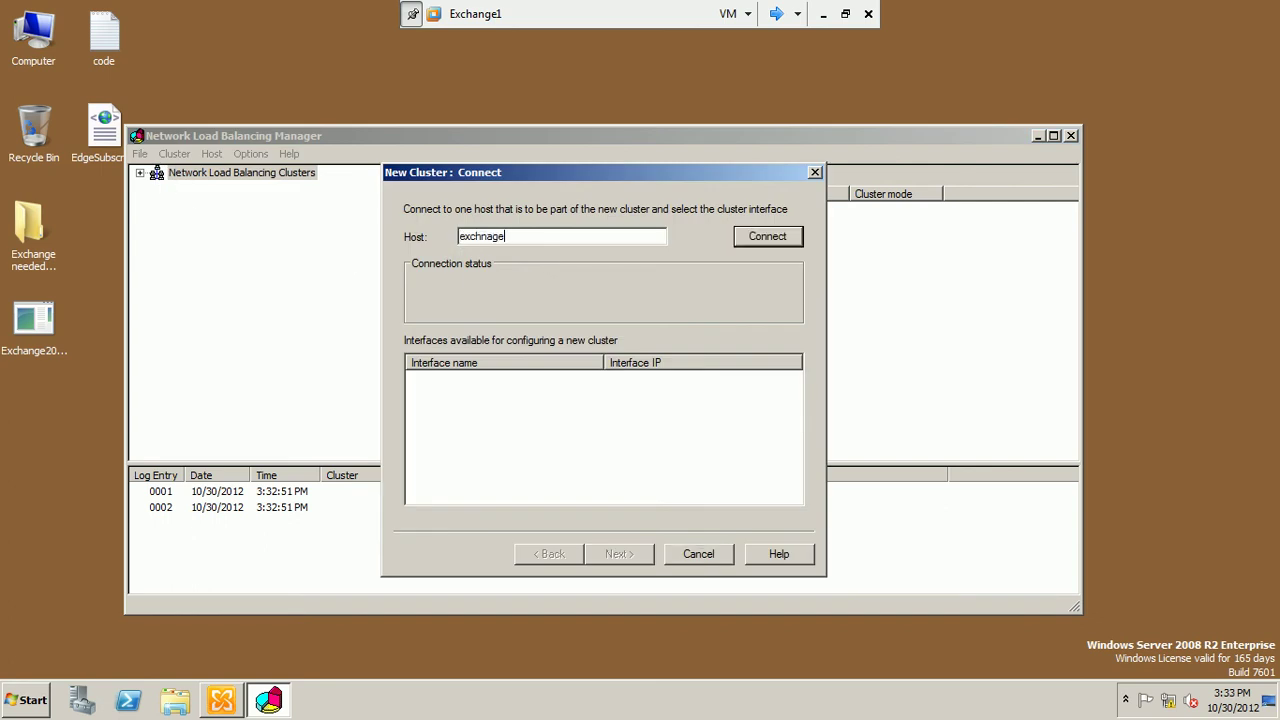
pyautogui.write('1')
pyautogui.click(795, 241)
# Step: Connect to the host at 192.168.2.3 and accept its Local Area Connection as the interface for the new cluster
pyautogui.moveTo(535, 236); pyautogui.dragTo(383, 243)
pyautogui.write('192.168.2.3')
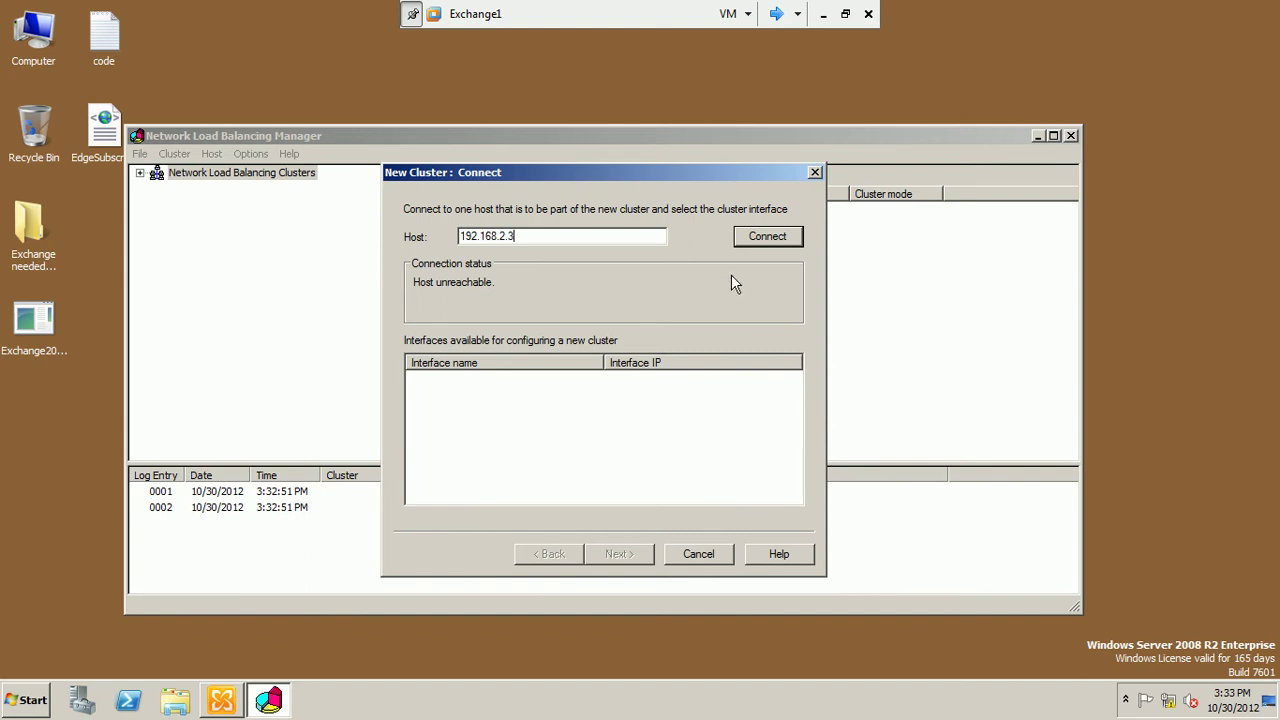
pyautogui.click(767, 240)
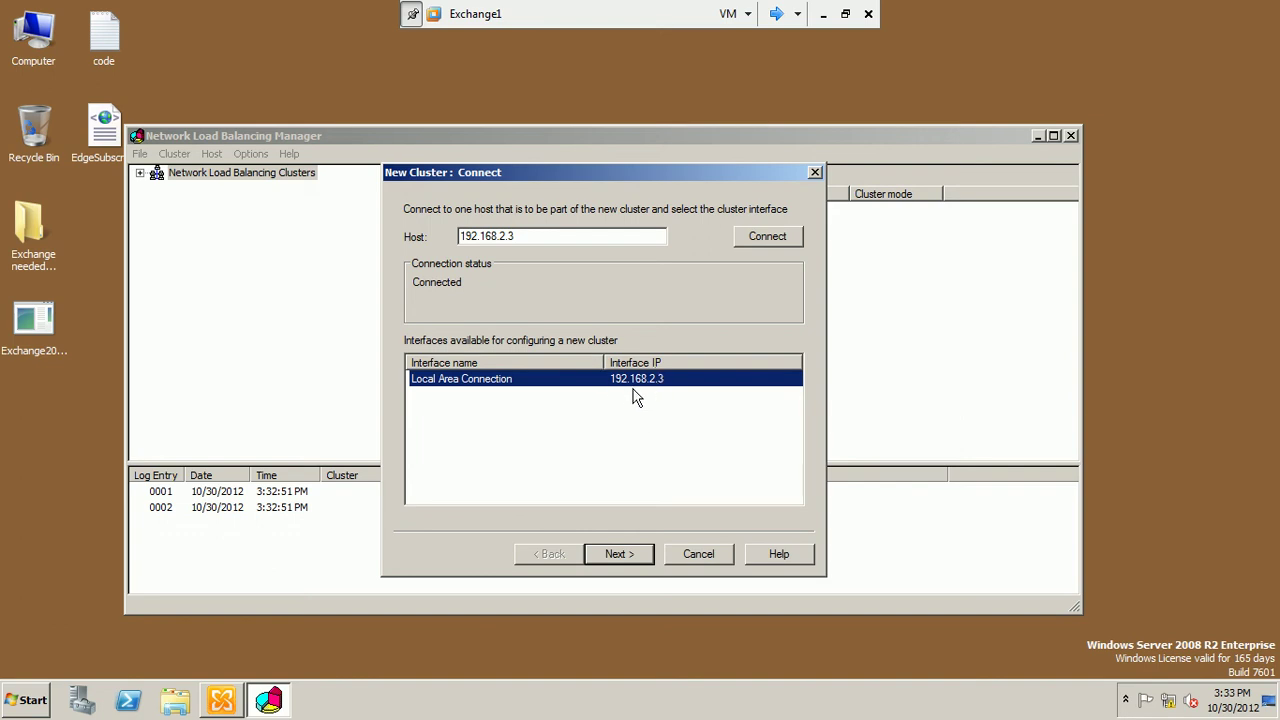
pyautogui.click(620, 555)
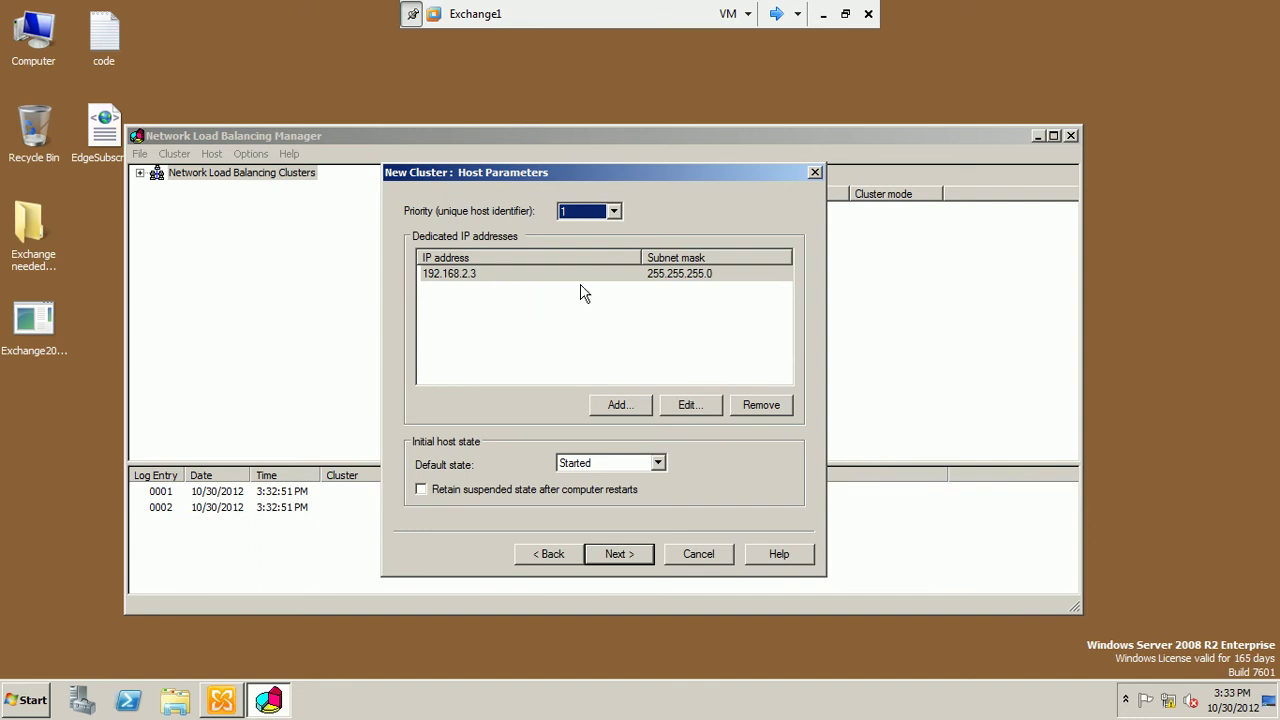
# Step: Add the dedicated IP address 192.168.2.5 with subnet mask 255.255.255.0 to the host parameters and accept them
pyautogui.click(612, 405)
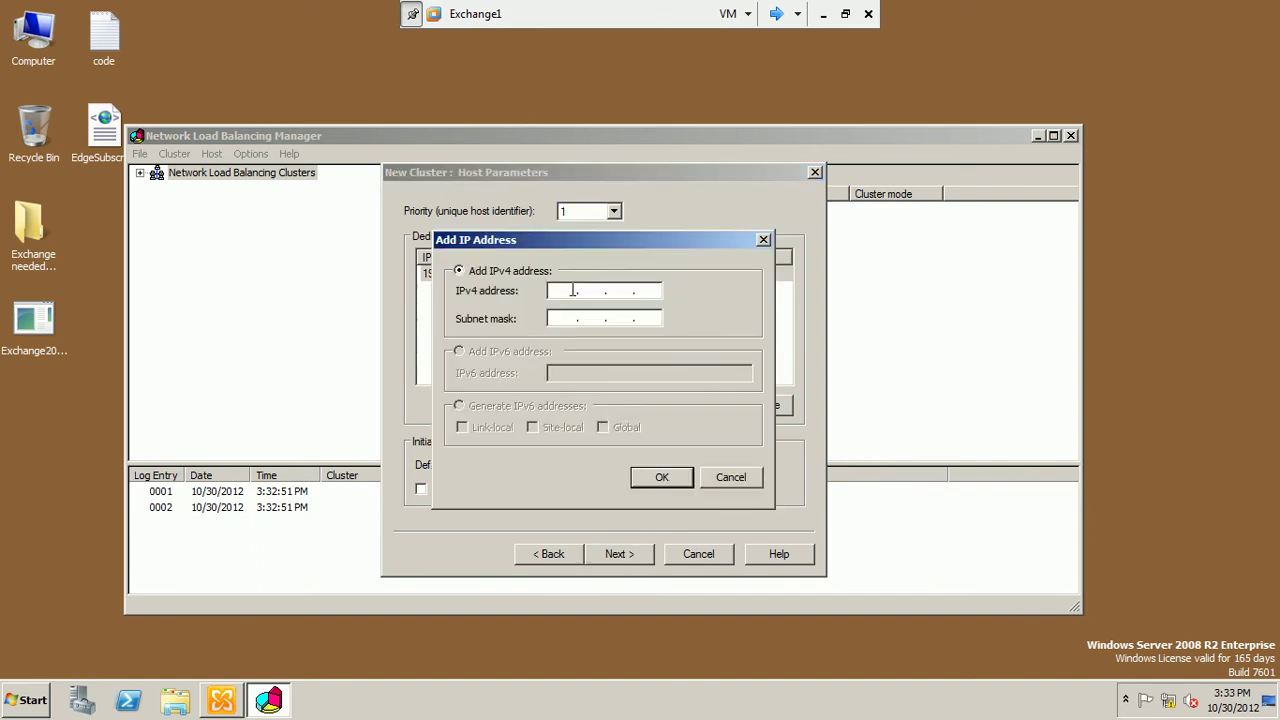
pyautogui.write('192 . 168 . 2 . 5')
pyautogui.click(576, 318)
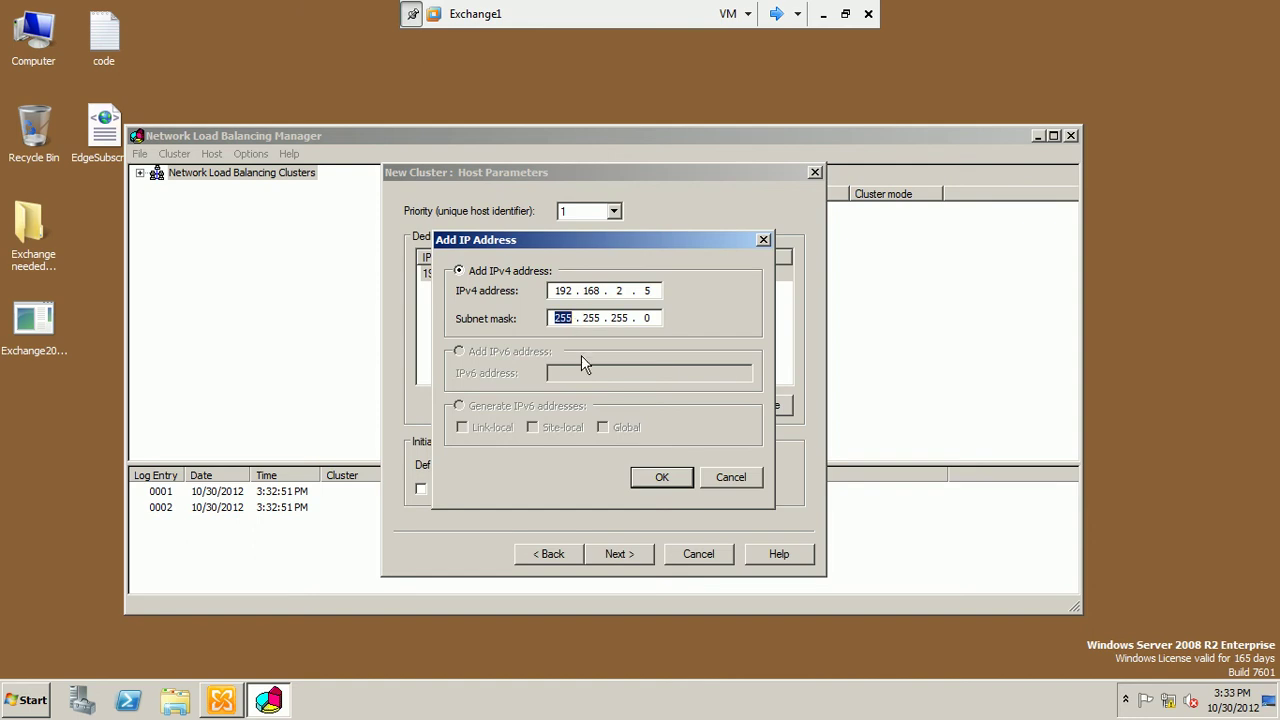
pyautogui.click(645, 480)
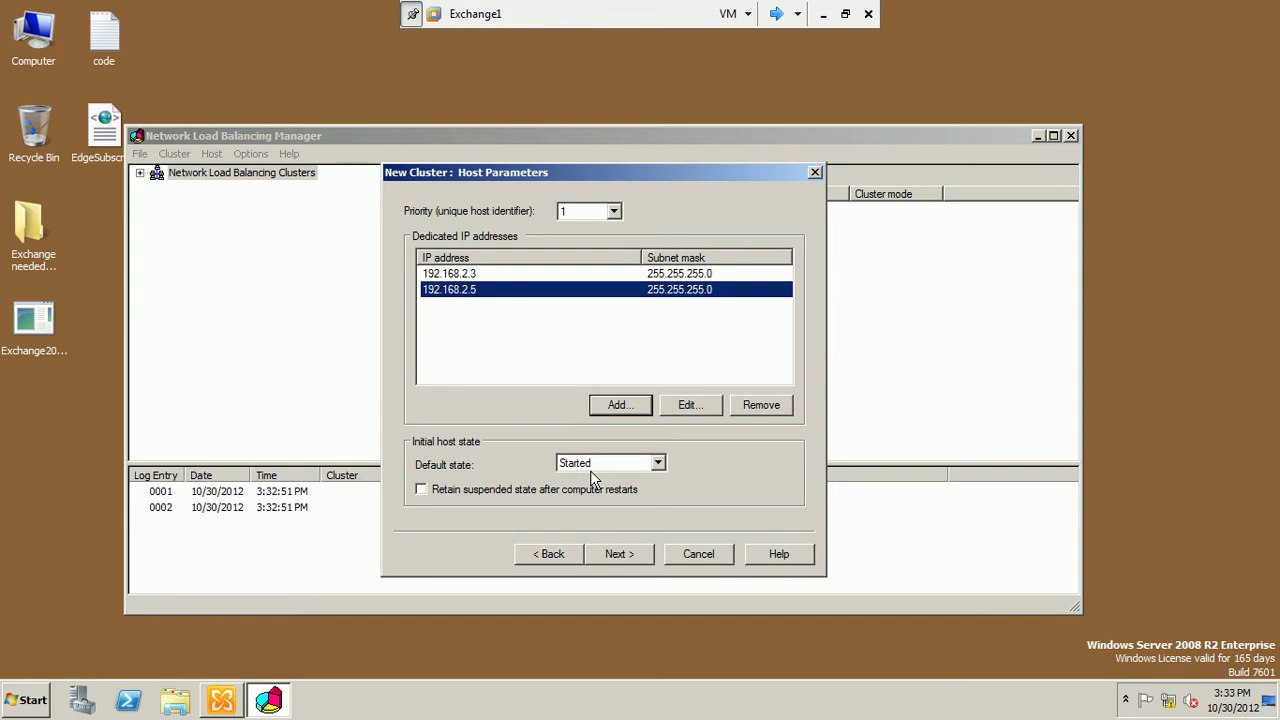
pyautogui.click(622, 556)
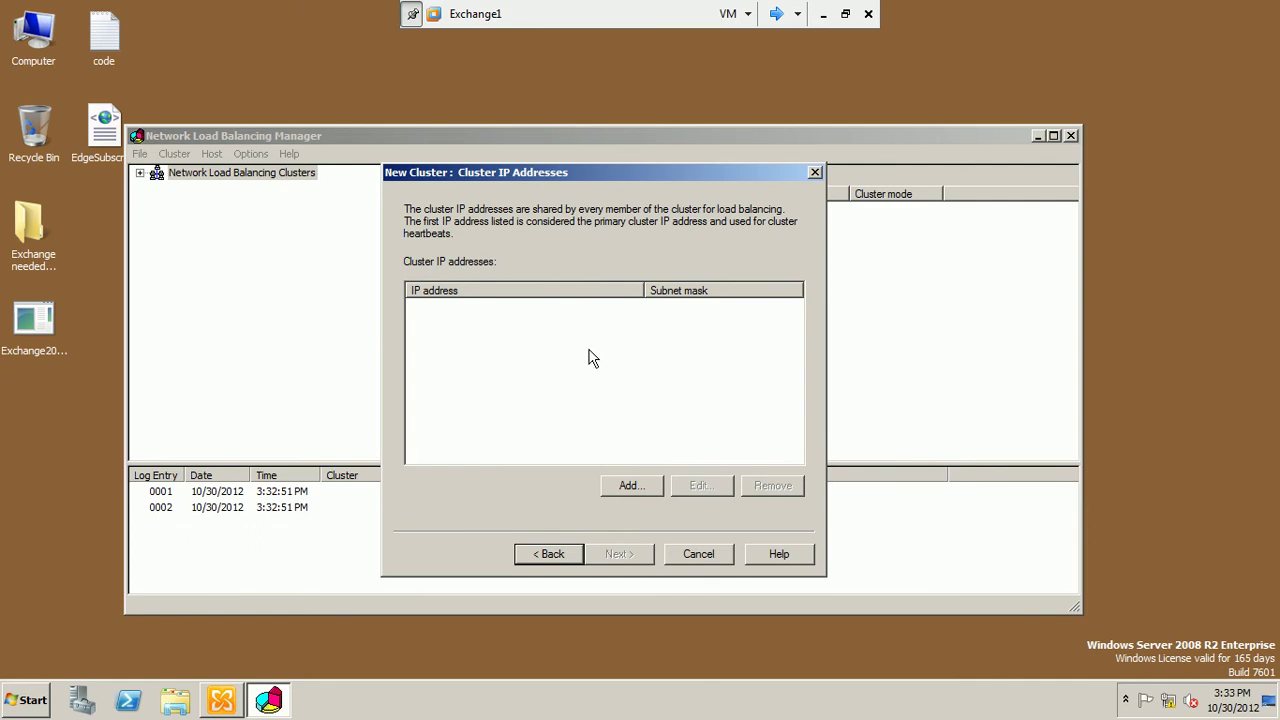
# Step: Add 192.168.2.100 with subnet mask 255.255.255.0 as the cluster IP address
pyautogui.click(630, 485)
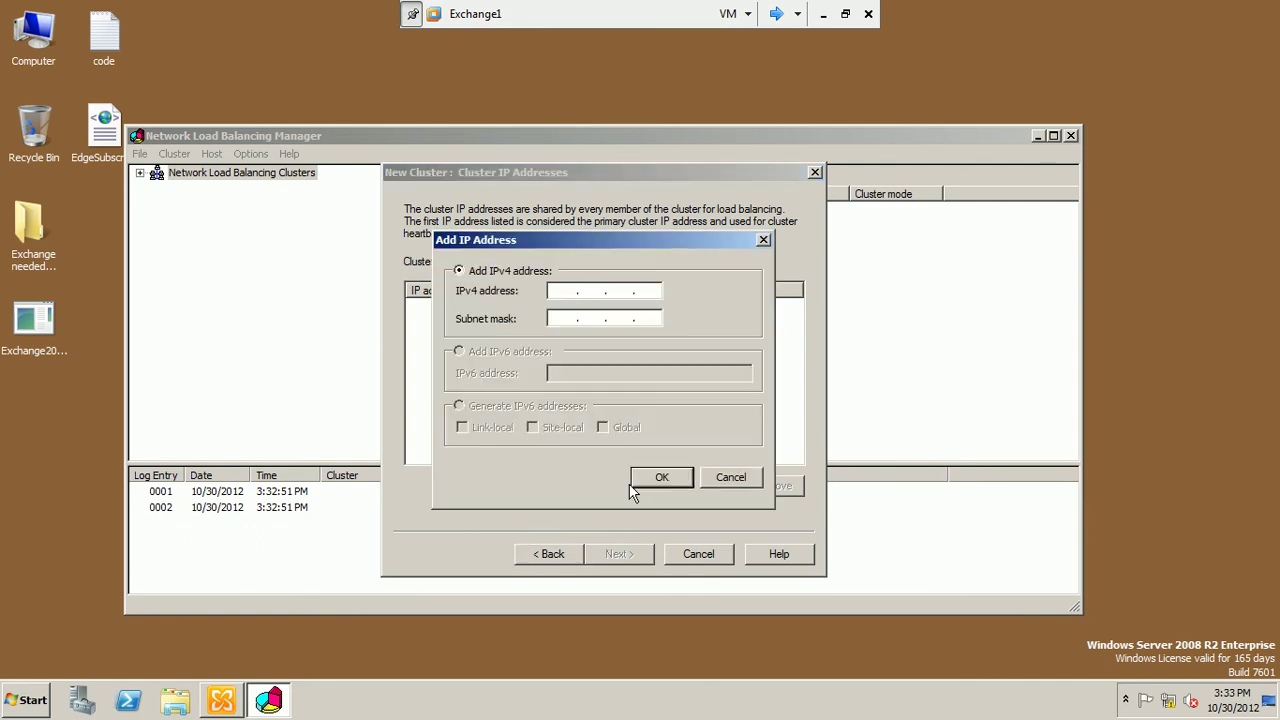
pyautogui.click(567, 292)
pyautogui.write('192 . 168 . 2 . 100')
pyautogui.press('Tab')
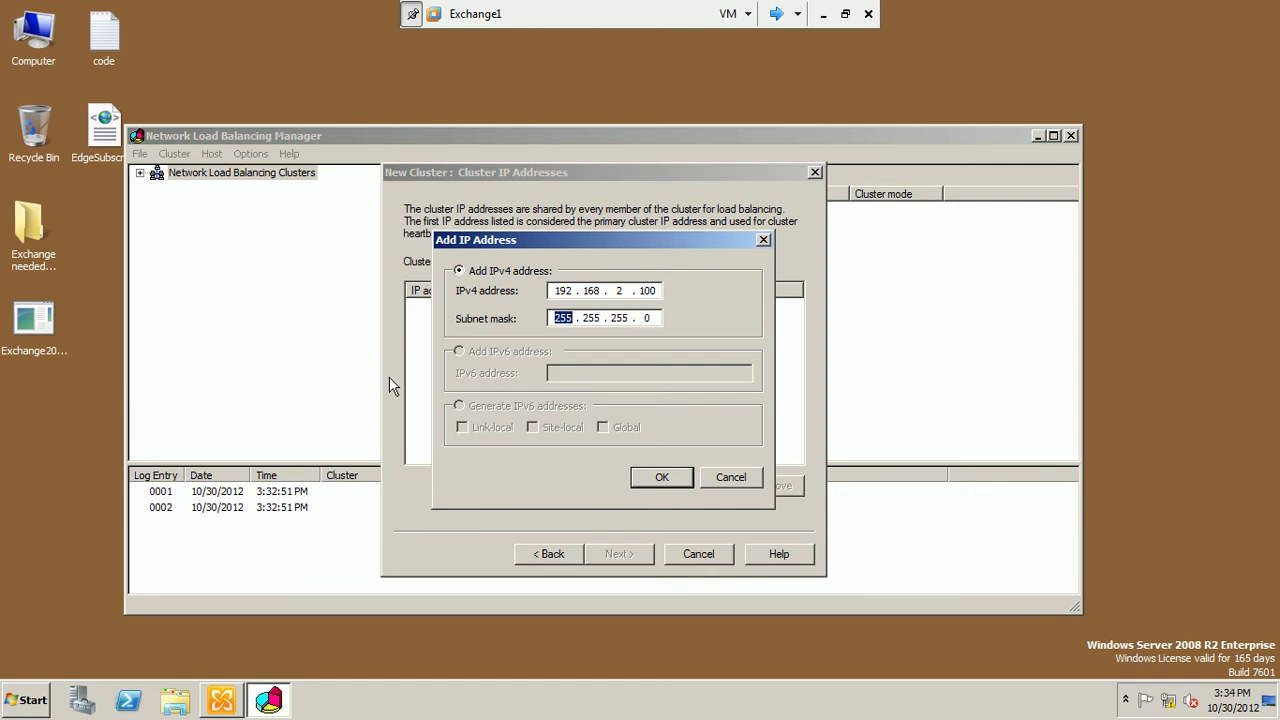
pyautogui.click(674, 480)
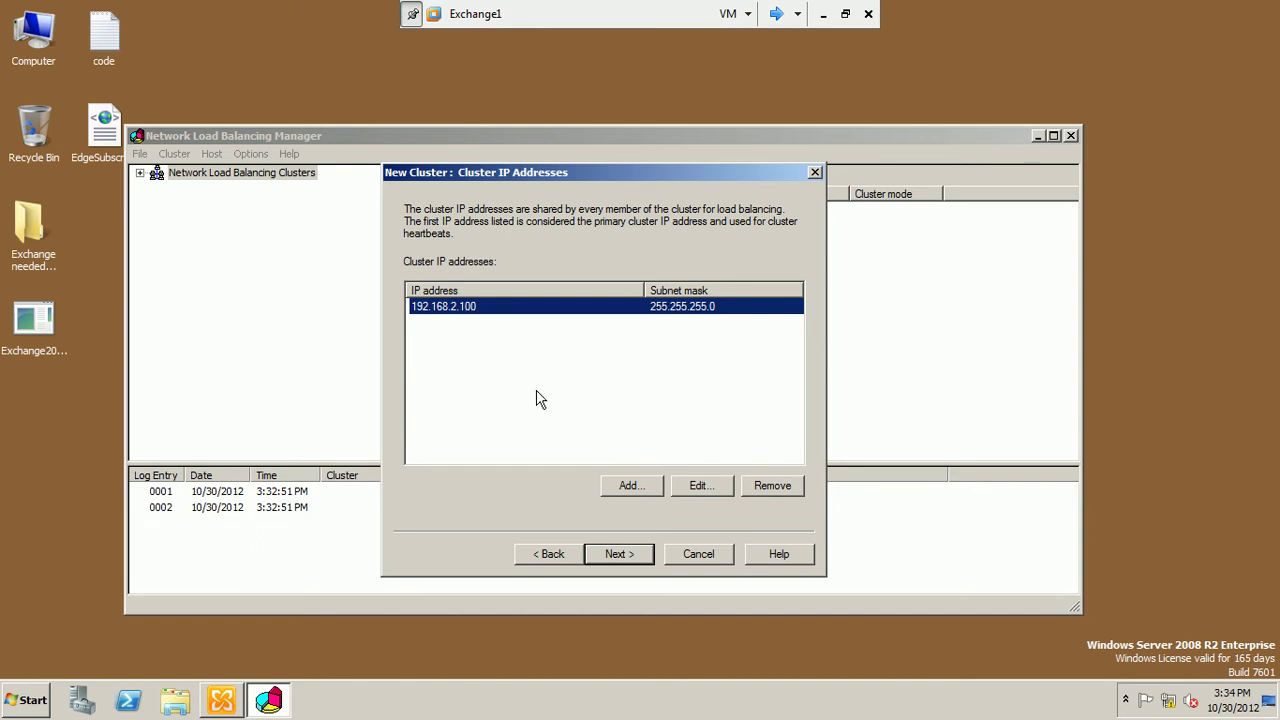
# Step: Accept the cluster parameters with the unicast operation mode and proceed to the port rules
pyautogui.click(621, 556)
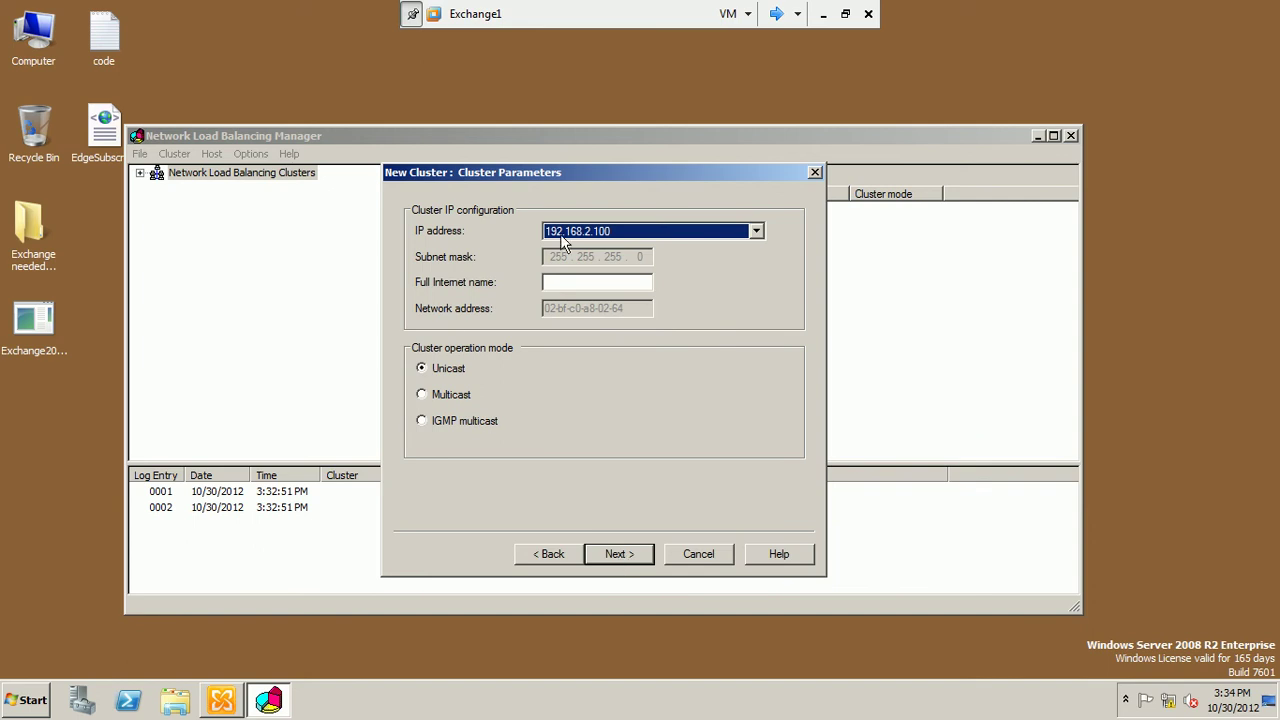
pyautogui.click(569, 286)
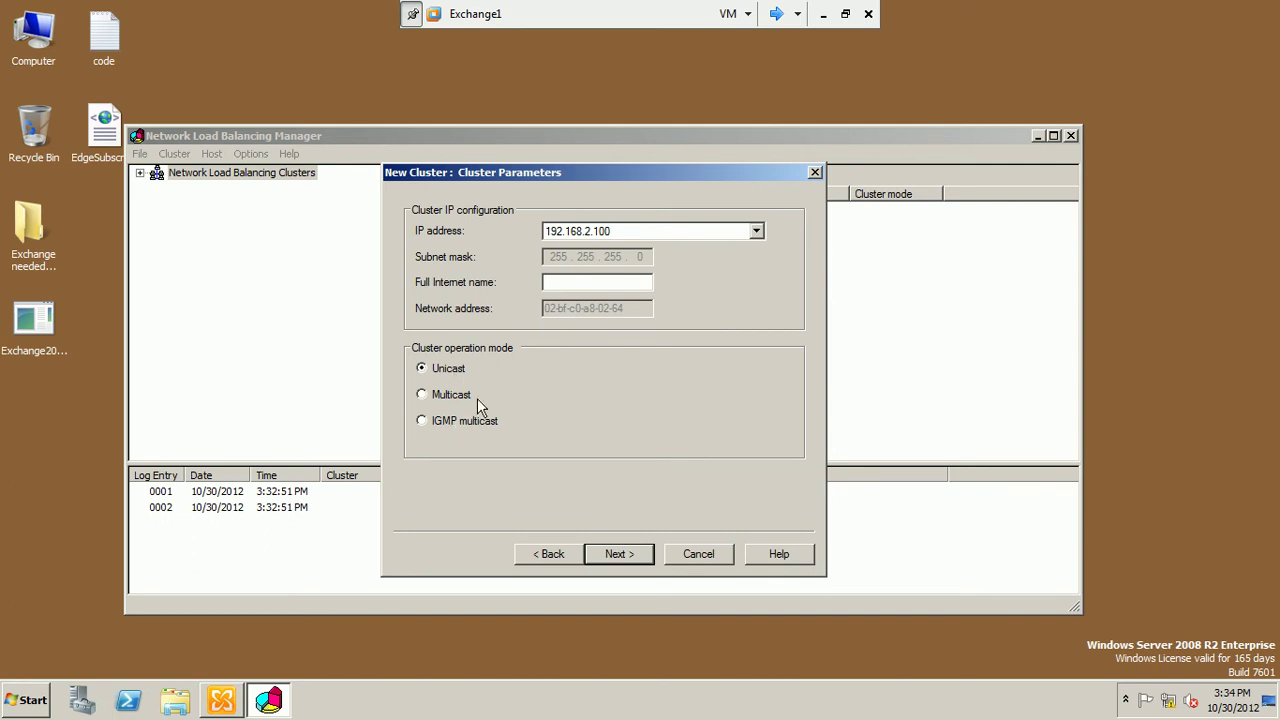
pyautogui.click(620, 563)
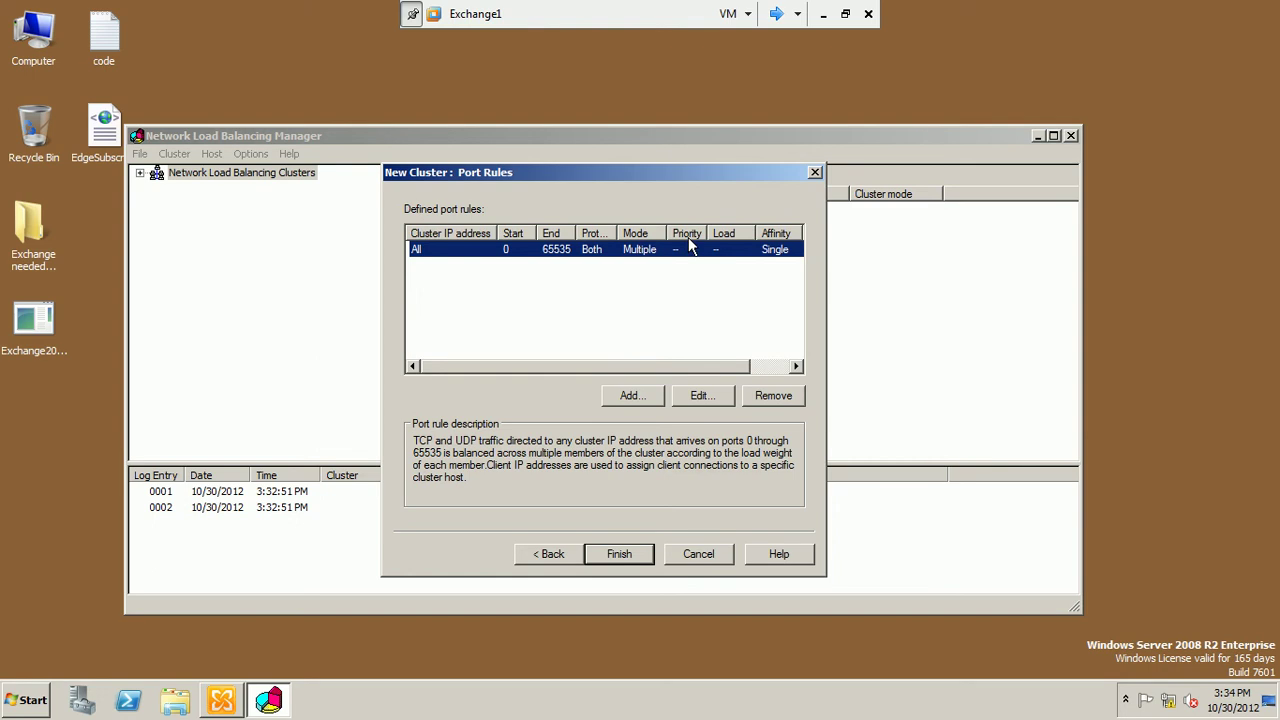
# Step: Cancel the new cluster setup and close the Network Load Balancing Manager
pyautogui.click(565, 560)
pyautogui.click(565, 560)
pyautogui.click(573, 556)
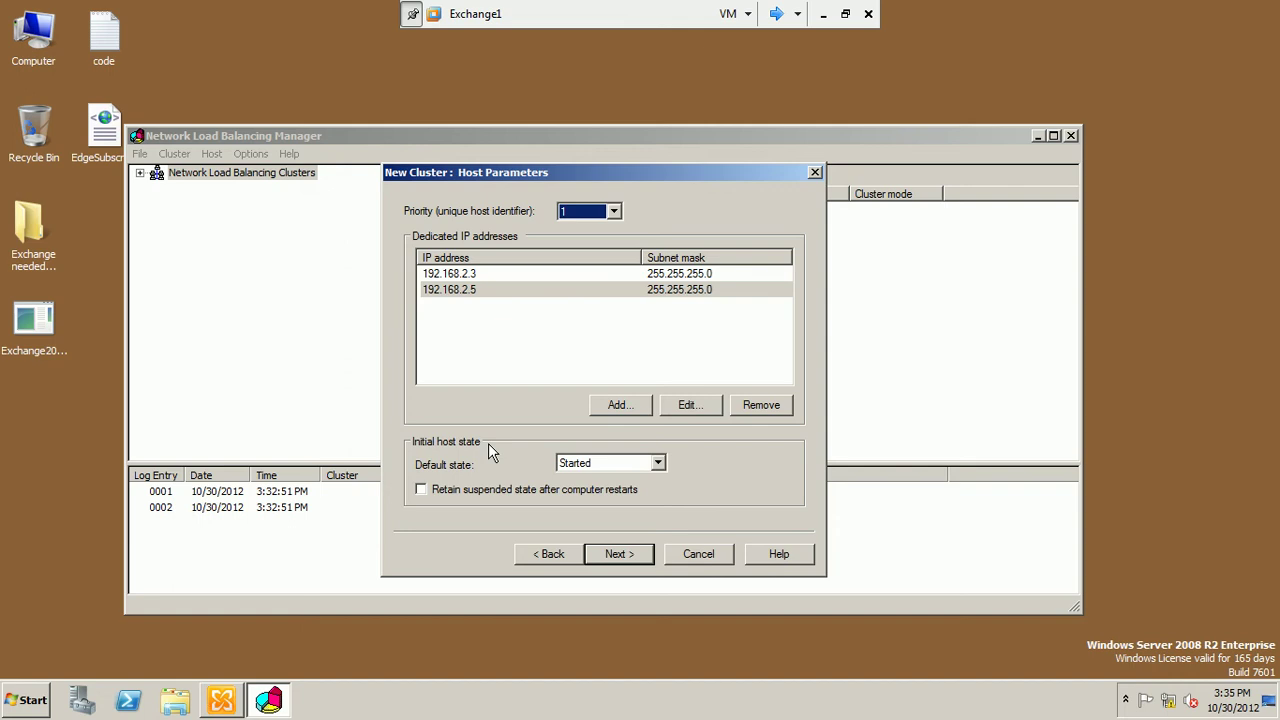
pyautogui.click(676, 556)
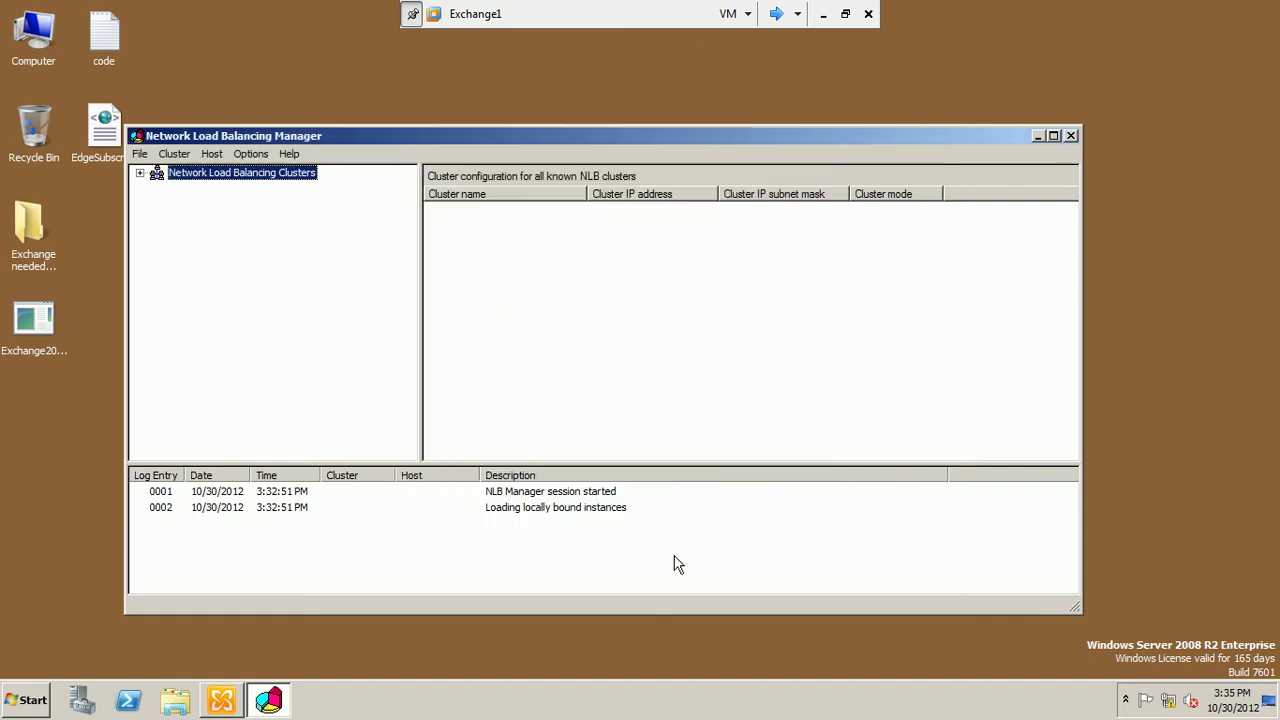
pyautogui.click(1071, 136)
# Step: Switch to the PowerPoint presentation and start the slide show from the Windows Network Load Balancing slide
pyautogui.click(823, 14)
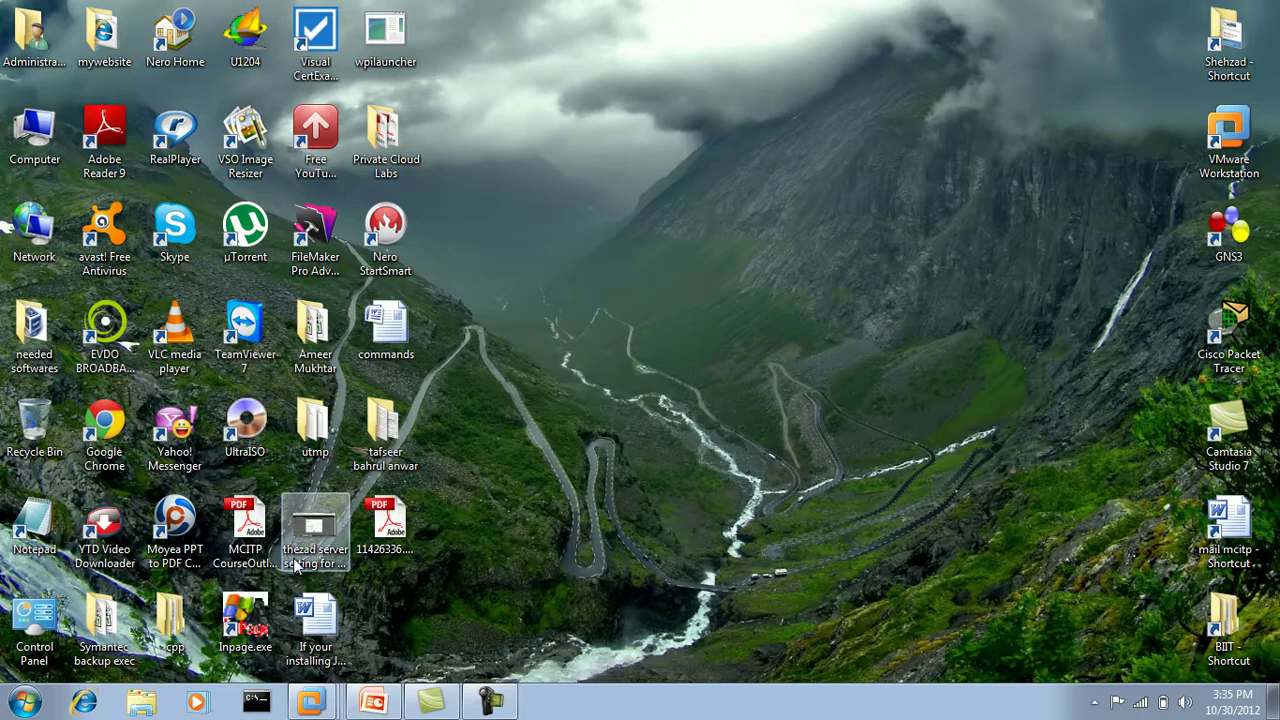
pyautogui.click(374, 701)
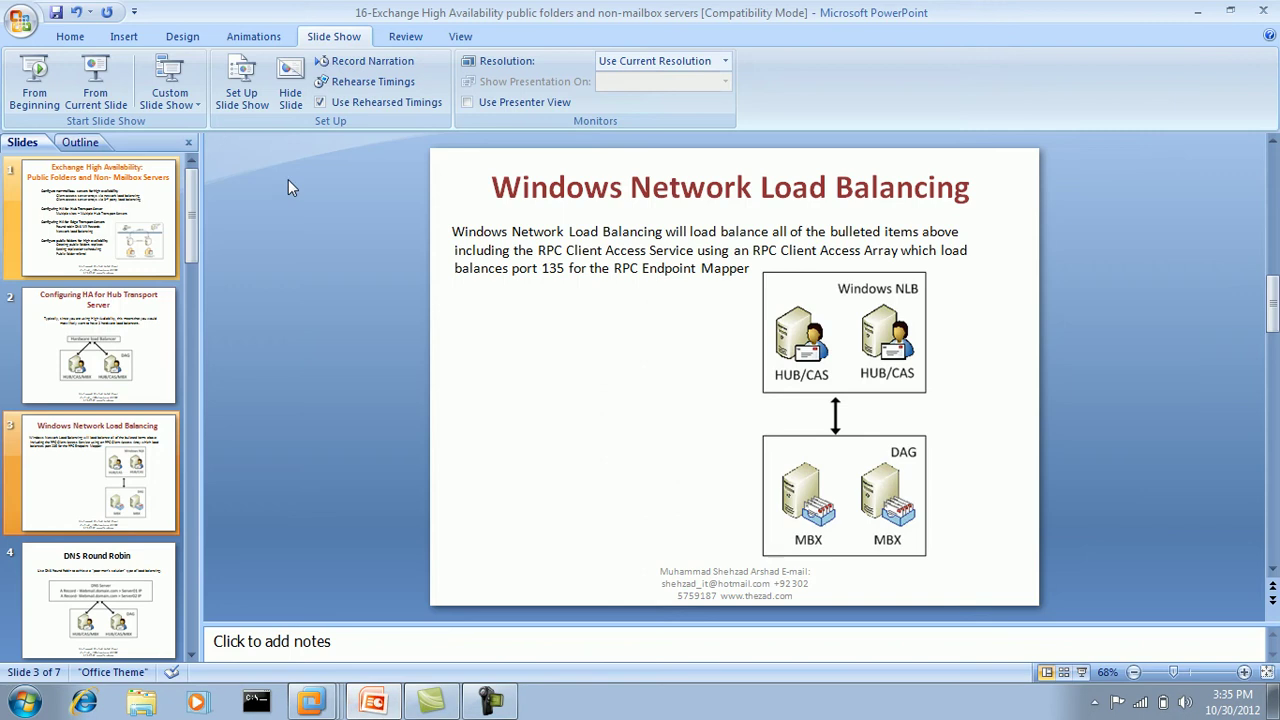
pyautogui.click(90, 88)
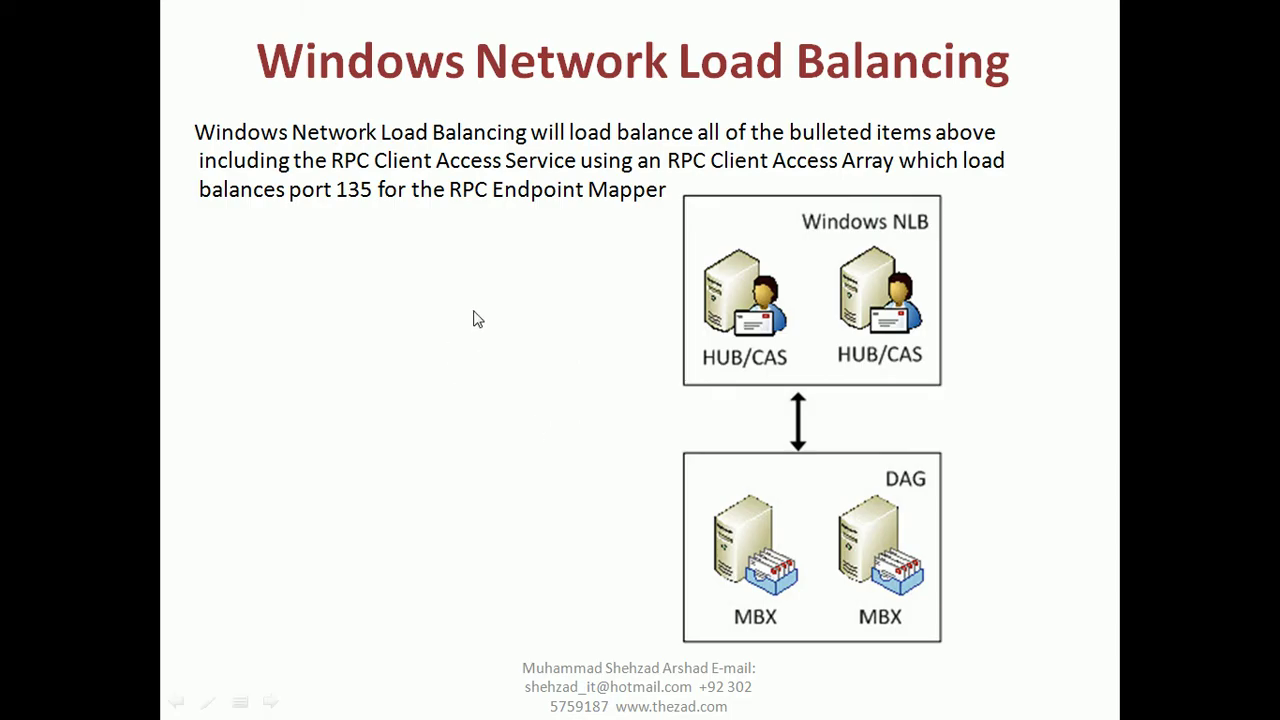
# Step: Choose the Felt Tip Pen and mark the Windows NLB label in the slide's diagram
pyautogui.rightClick(476, 318)
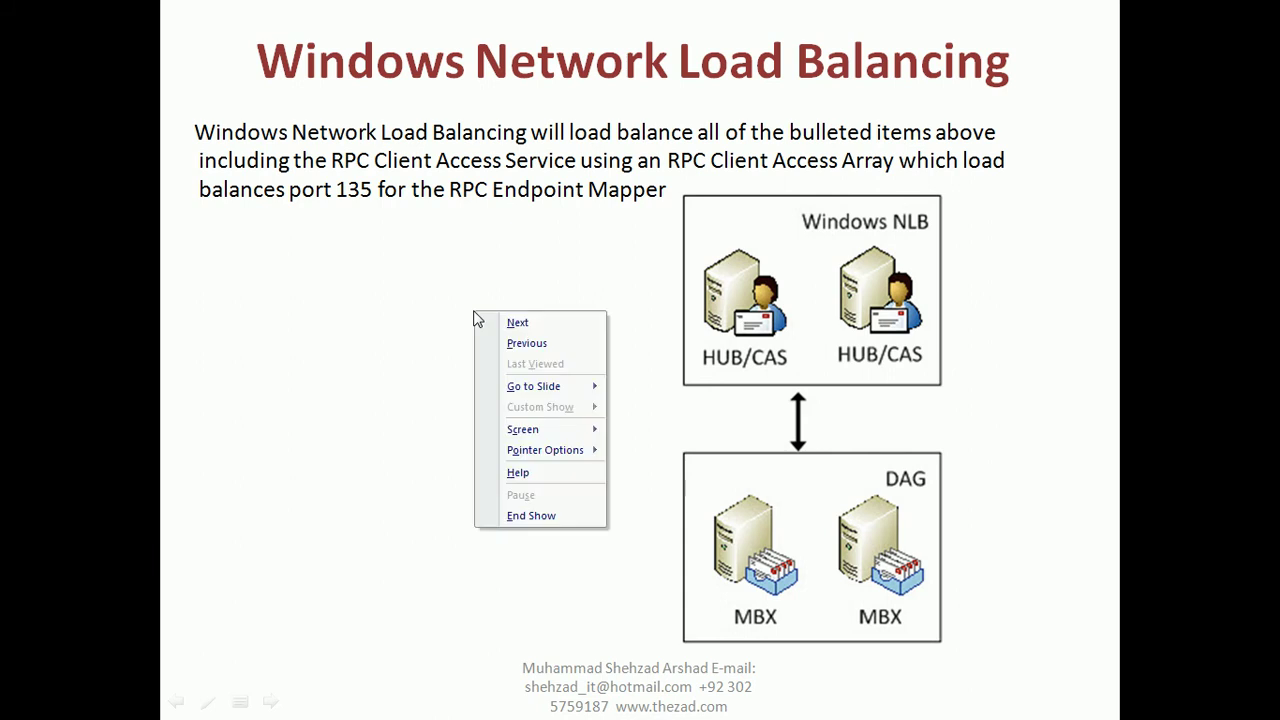
pyautogui.moveTo(524, 452)
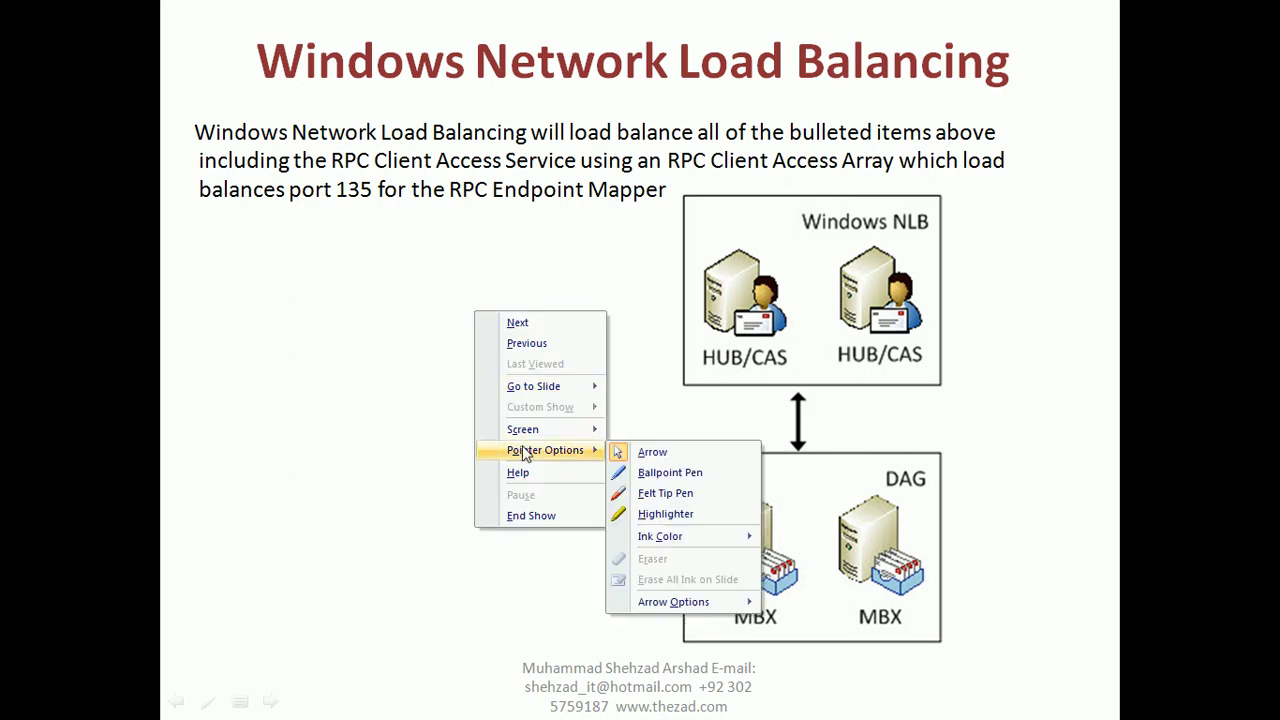
pyautogui.click(665, 493)
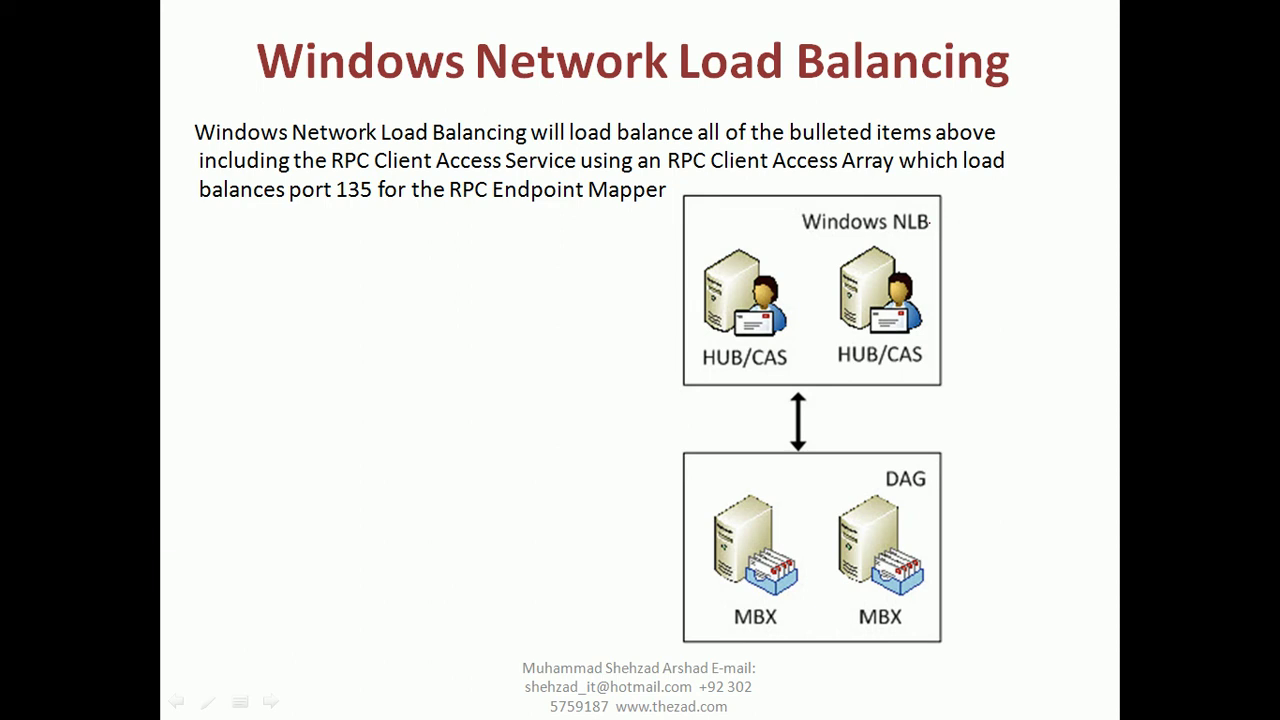
pyautogui.moveTo(890, 233); pyautogui.dragTo(937, 242)
# Step: Advance the slide show through the DNS Round Robin slide to the slide on configuring public folders for high availability
pyautogui.press('Right')
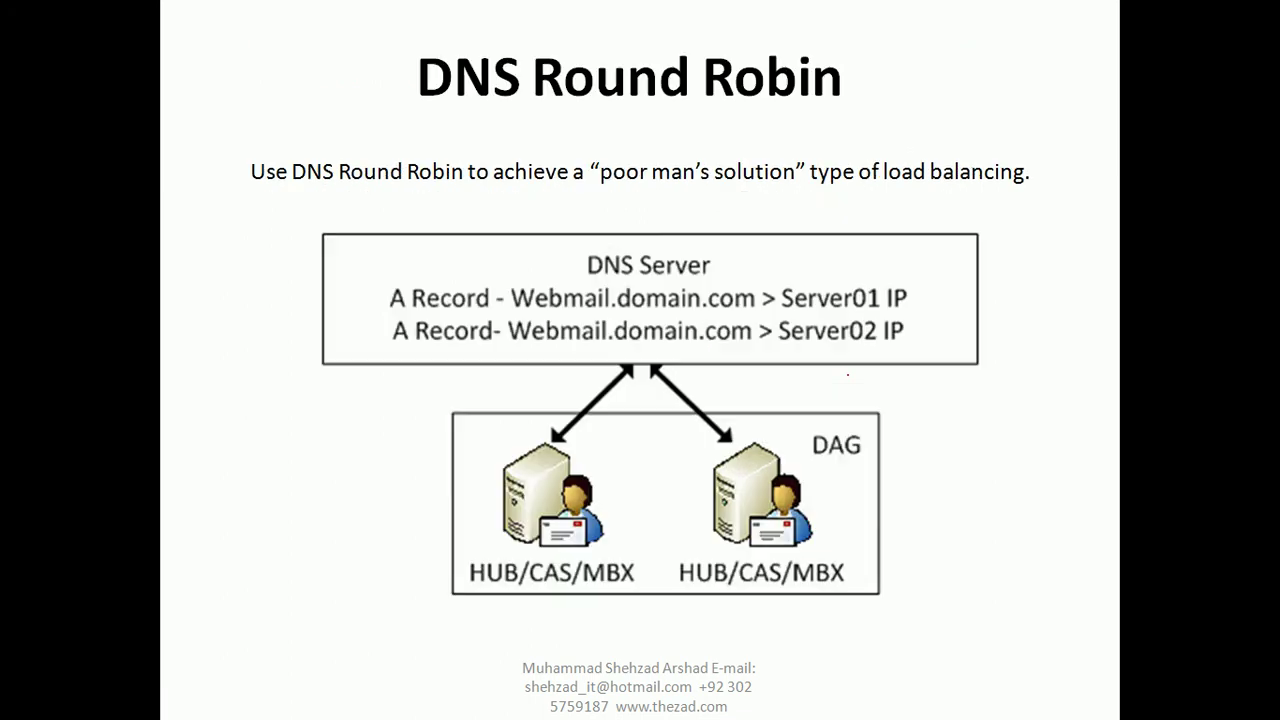
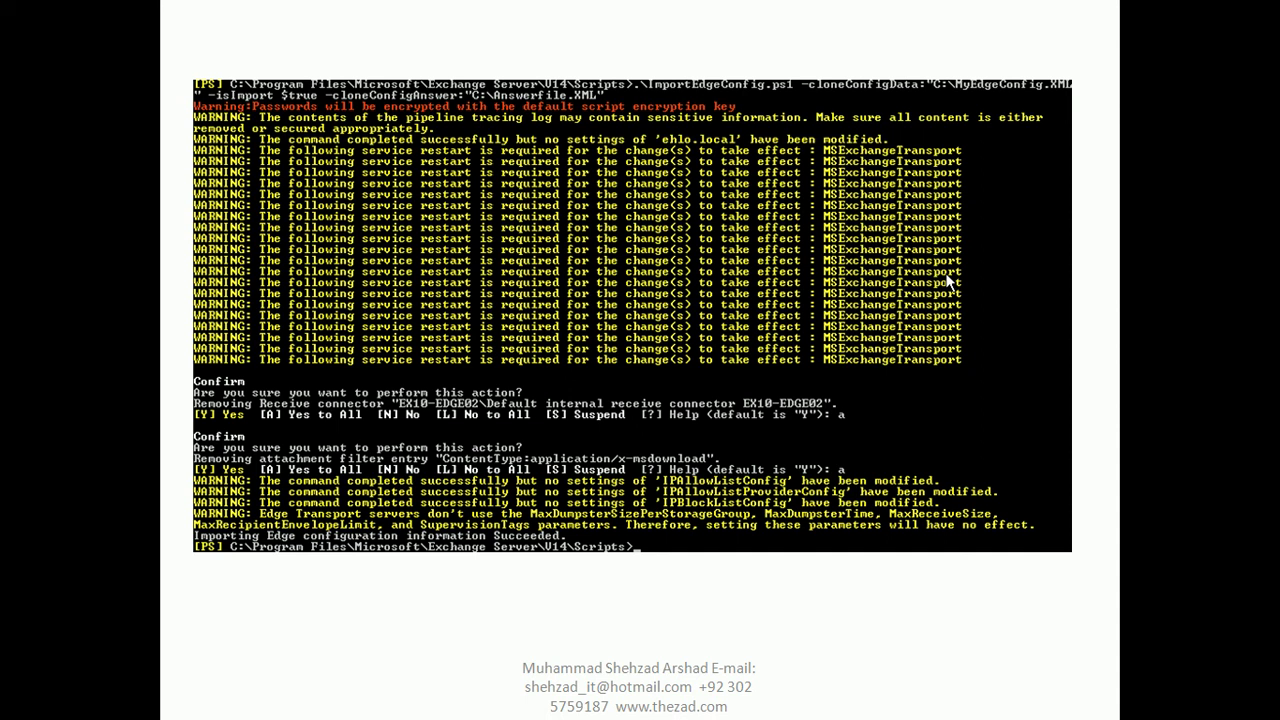
pyautogui.press('Right')
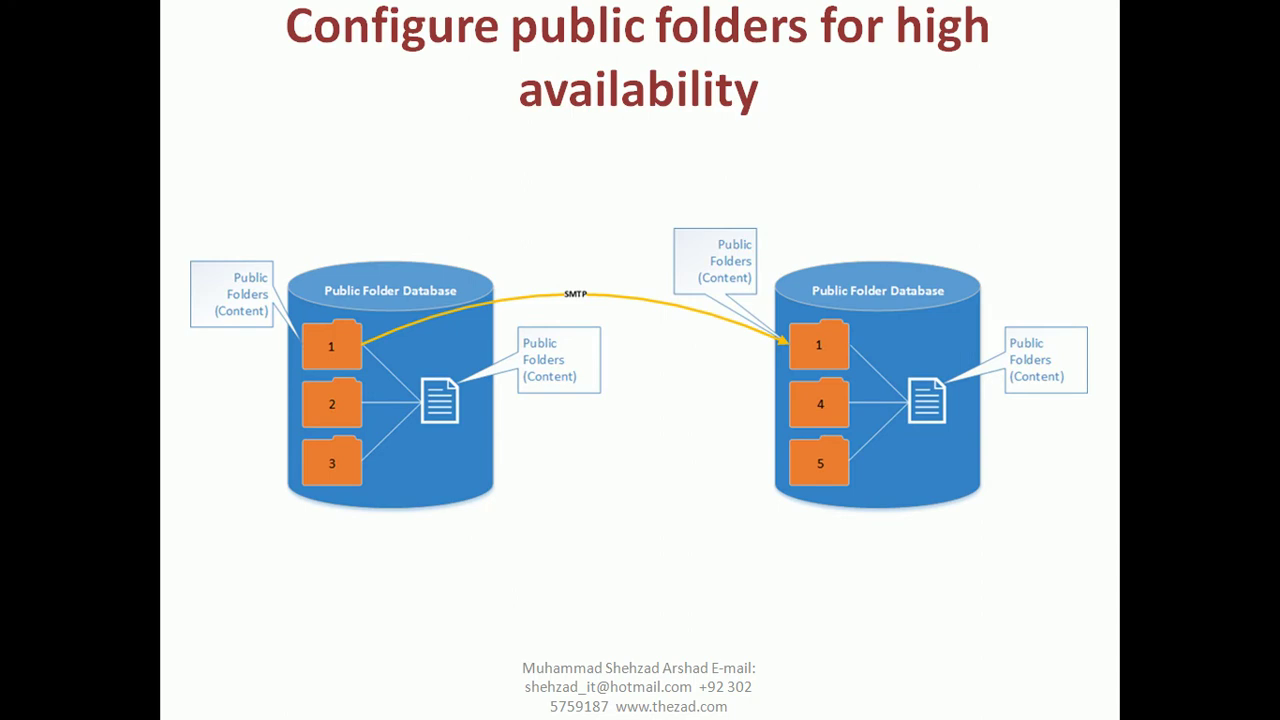
# Step: End the slide show and switch to the Exchange Management Console on the Exchange1 virtual machine
pyautogui.press('Right')
pyautogui.click(595, 567)
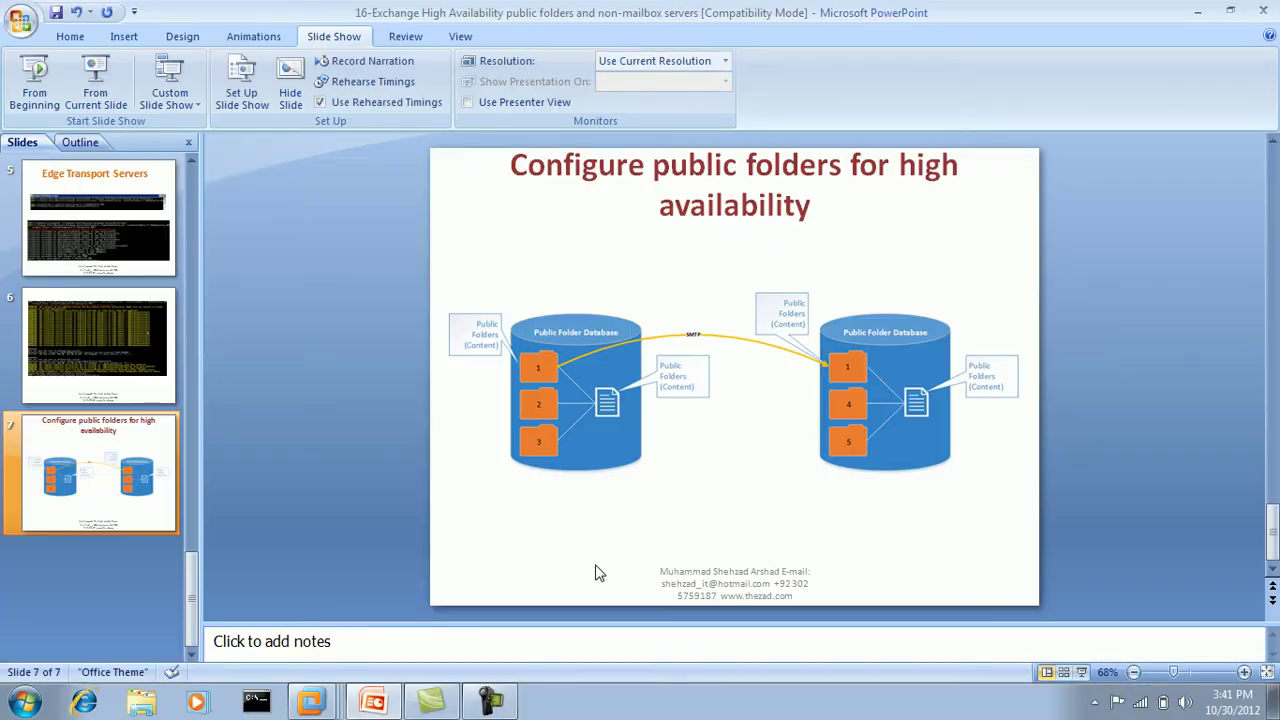
pyautogui.rightClick(305, 705)
pyautogui.click(290, 566)
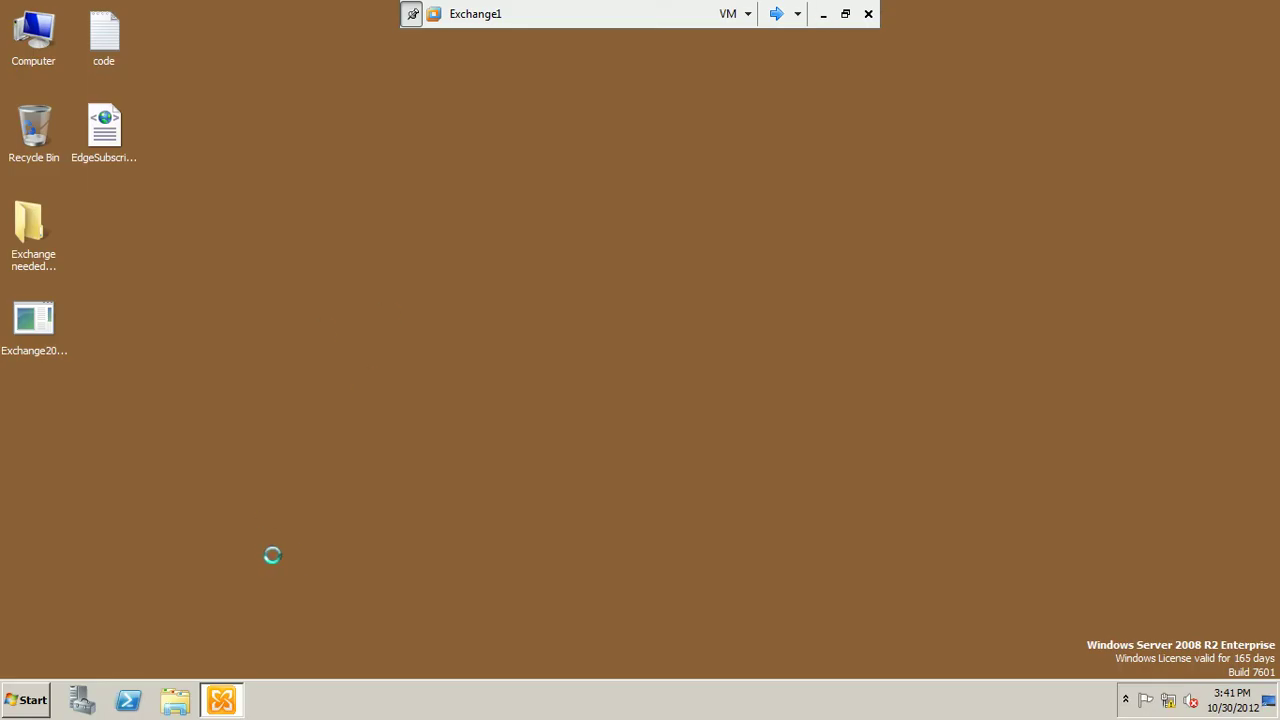
pyautogui.click(224, 702)
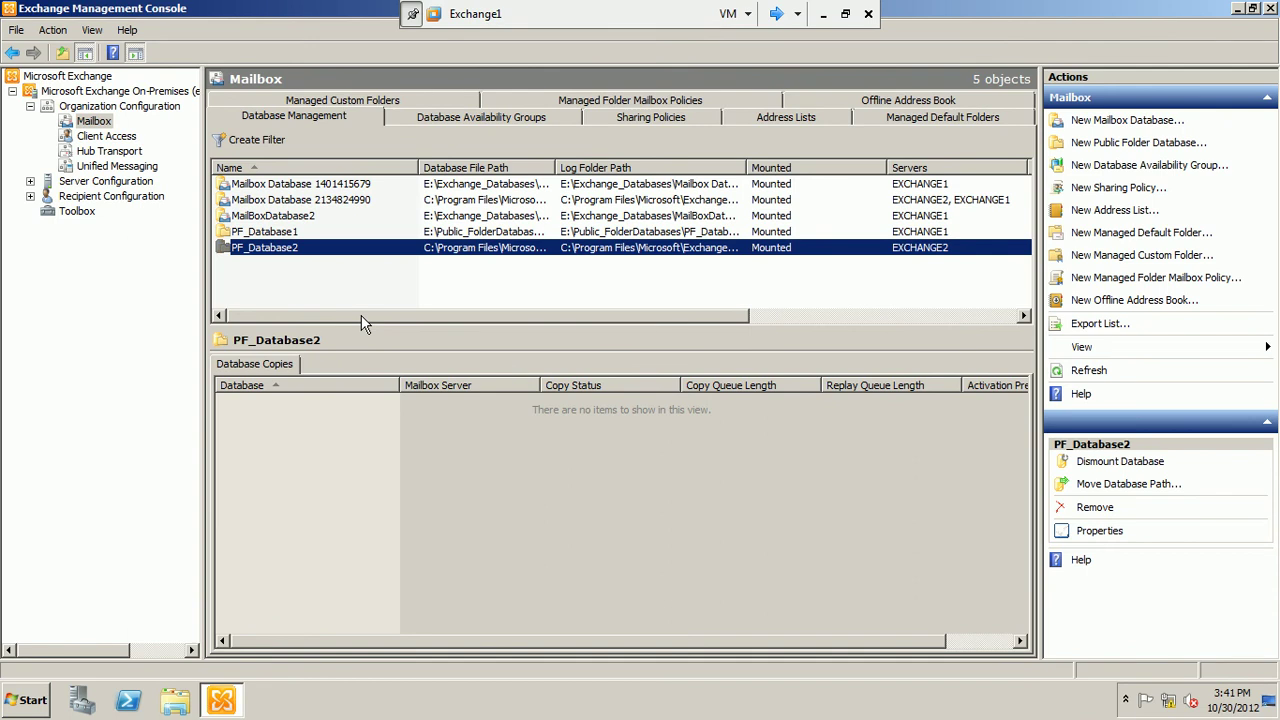
# Step: Examine the PF_Database1 and PF_Database2 entries in the Exchange Management Console on both the Exchange1 and Exchange2 virtual machines
pyautogui.click(288, 236)
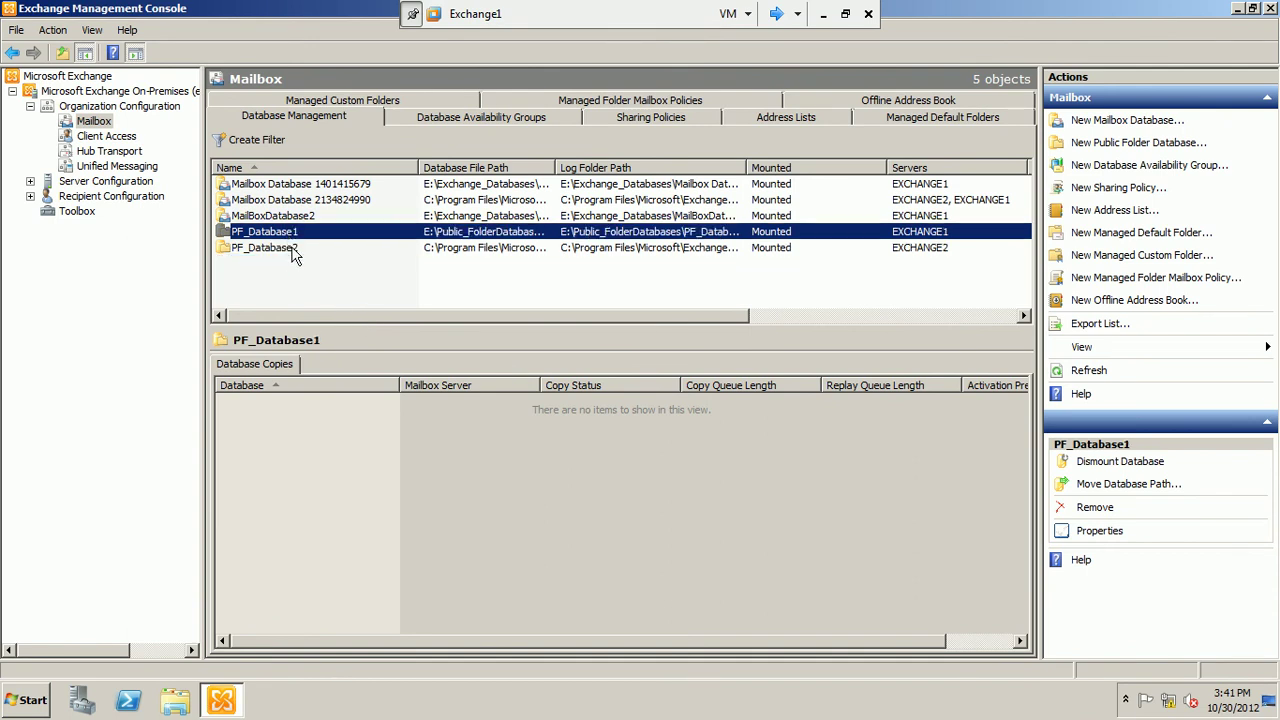
pyautogui.click(293, 250)
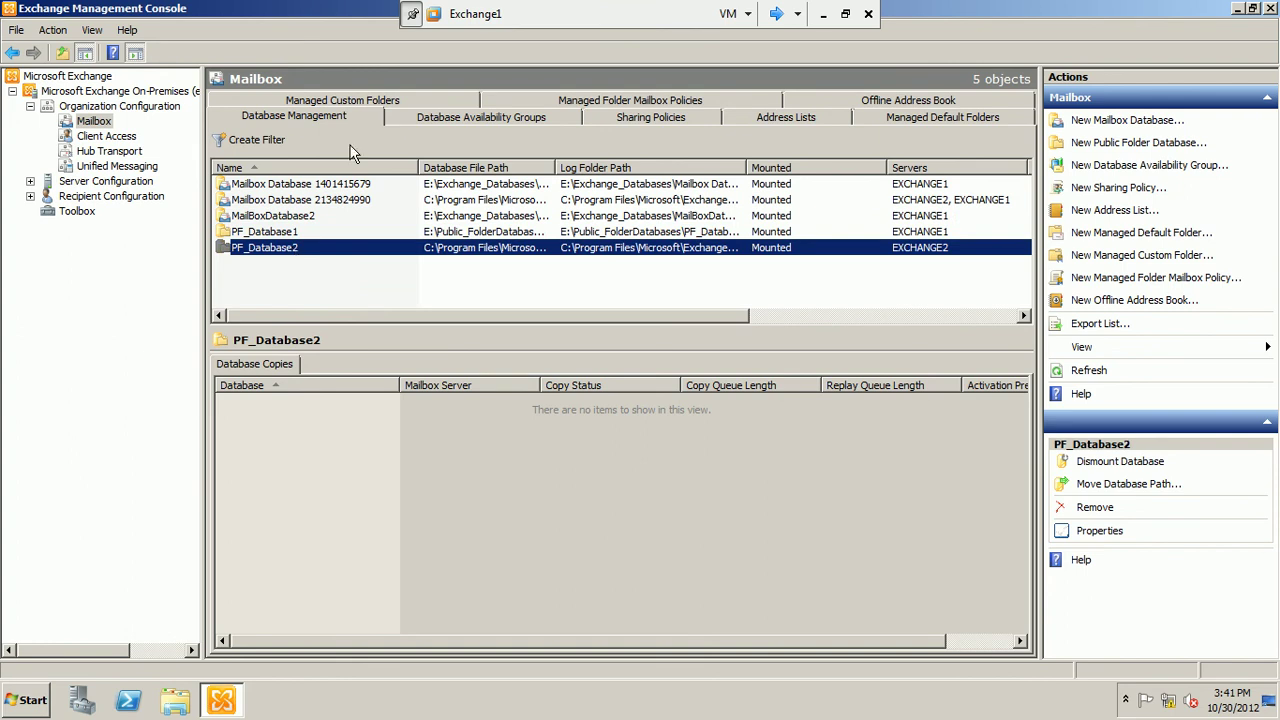
pyautogui.click(776, 14)
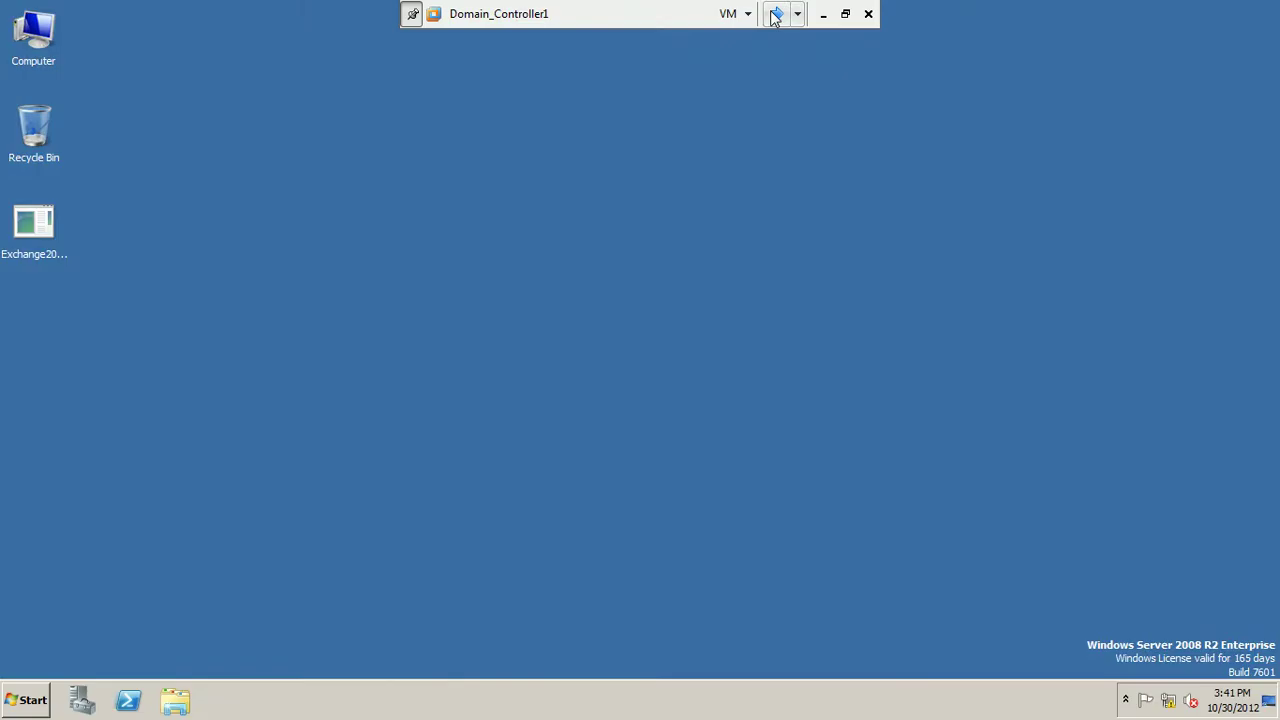
pyautogui.click(776, 14)
pyautogui.click(776, 14)
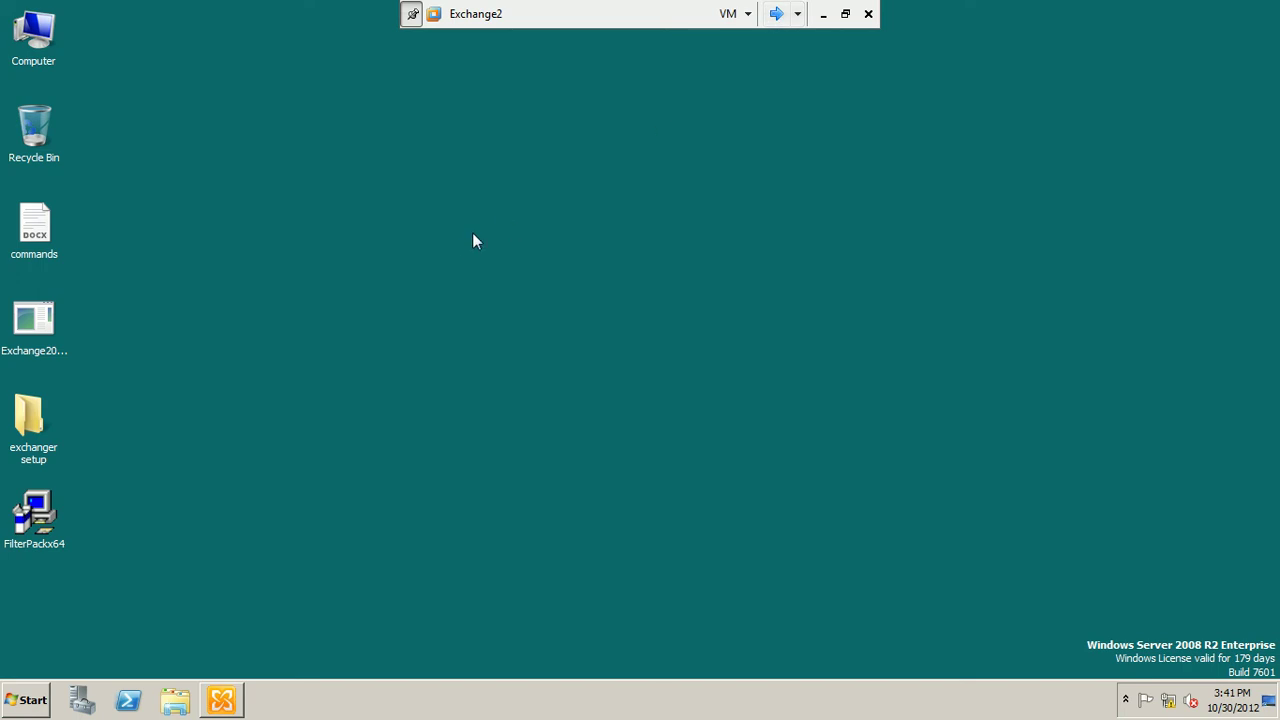
pyautogui.click(222, 700)
pyautogui.click(279, 251)
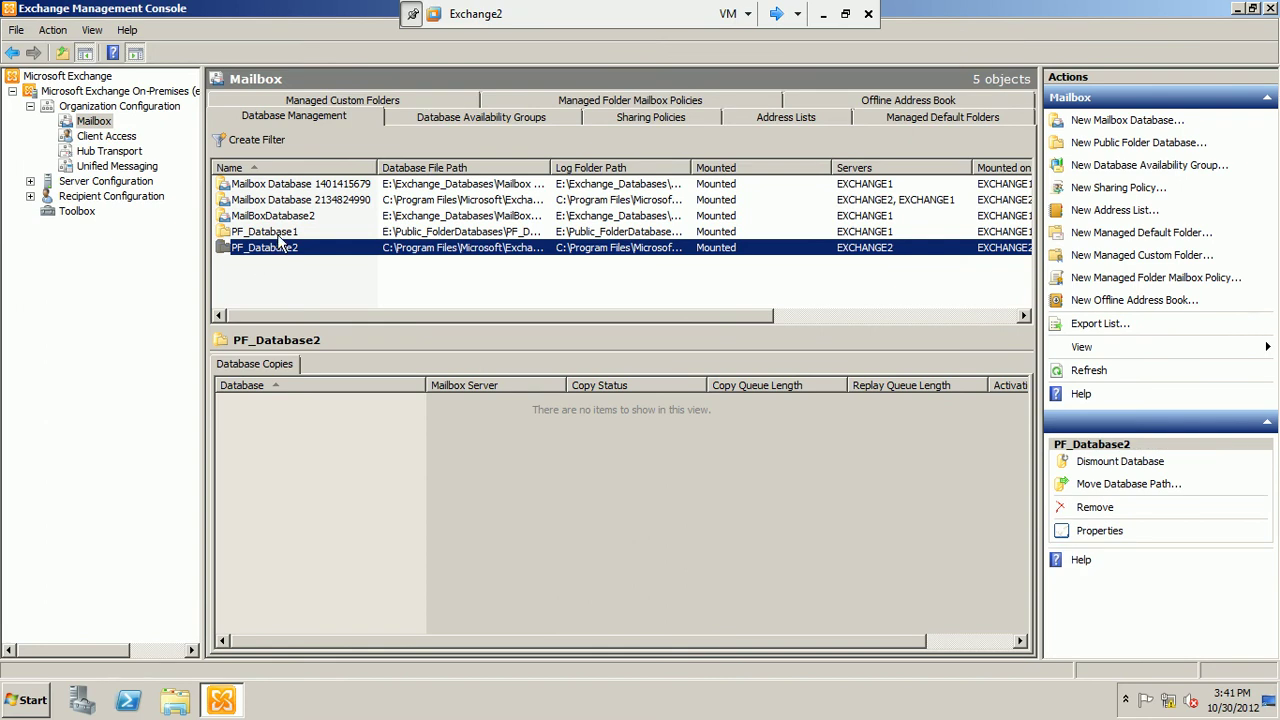
pyautogui.click(280, 236)
# Step: Return to the Exchange1 virtual machine and review the general and replication properties of PF_Database1, closing them without changes
pyautogui.click(776, 14)
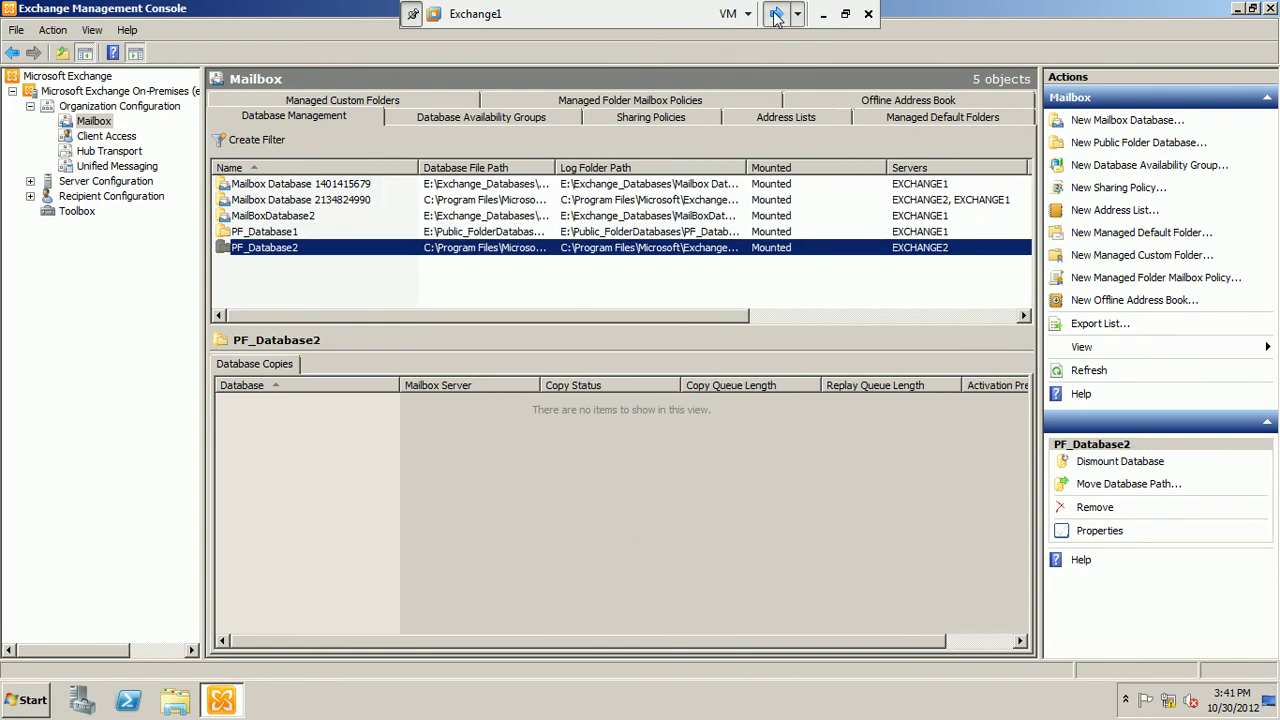
pyautogui.click(276, 218)
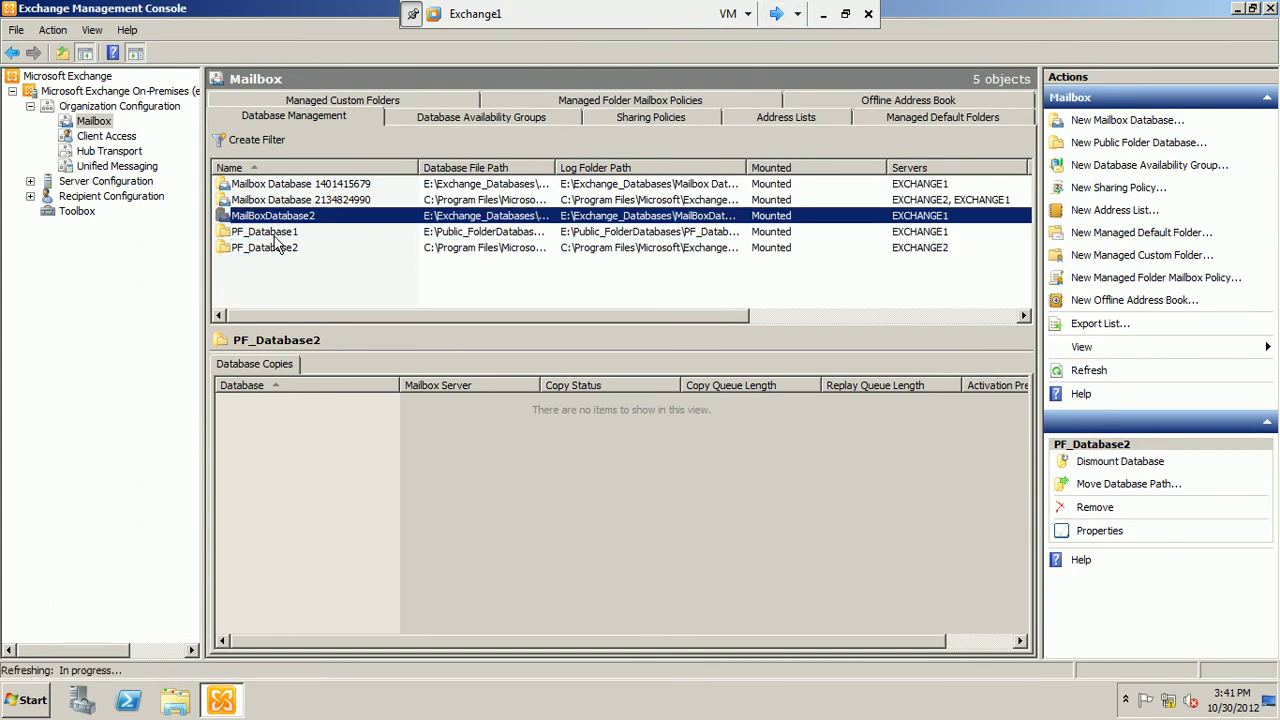
pyautogui.click(280, 233)
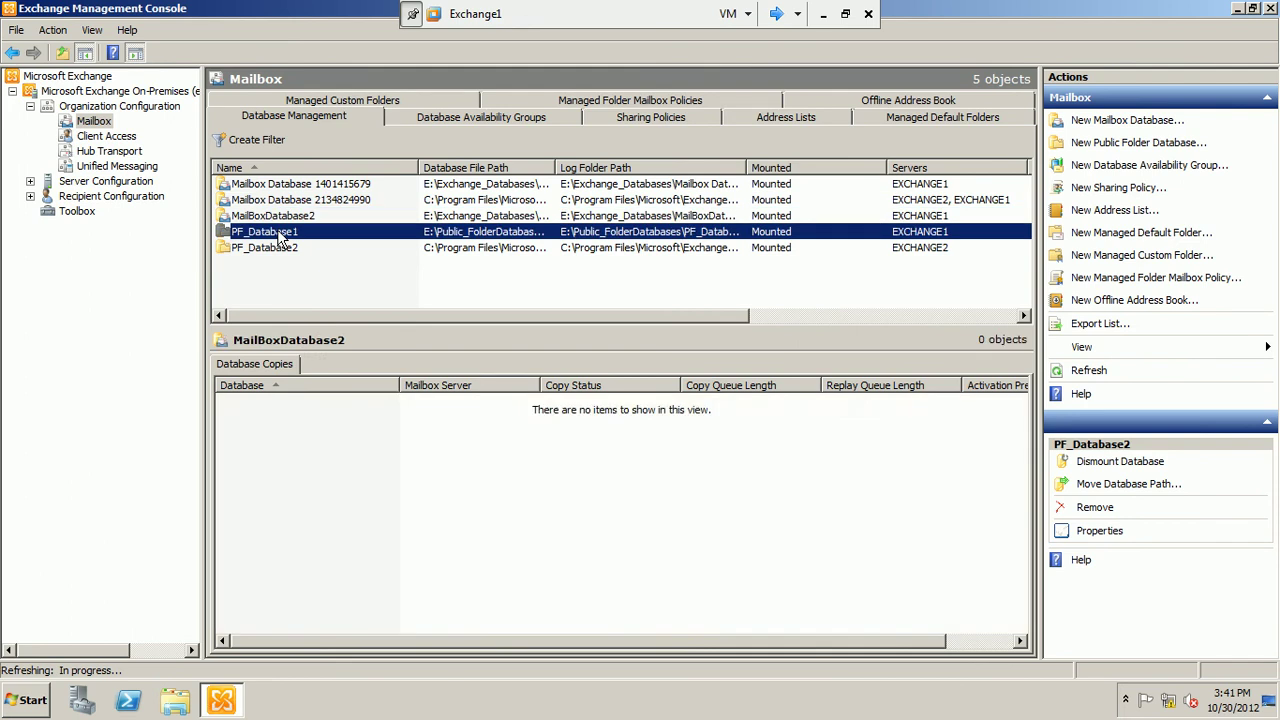
pyautogui.rightClick(280, 235)
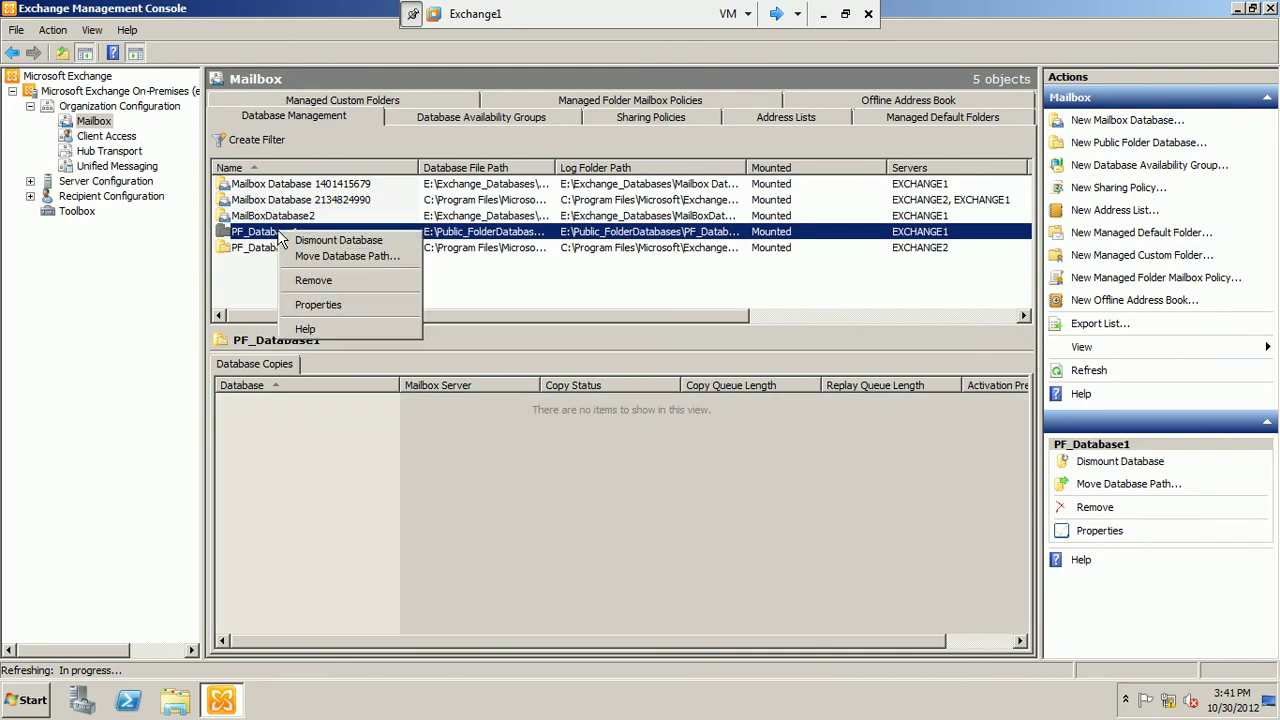
pyautogui.click(308, 310)
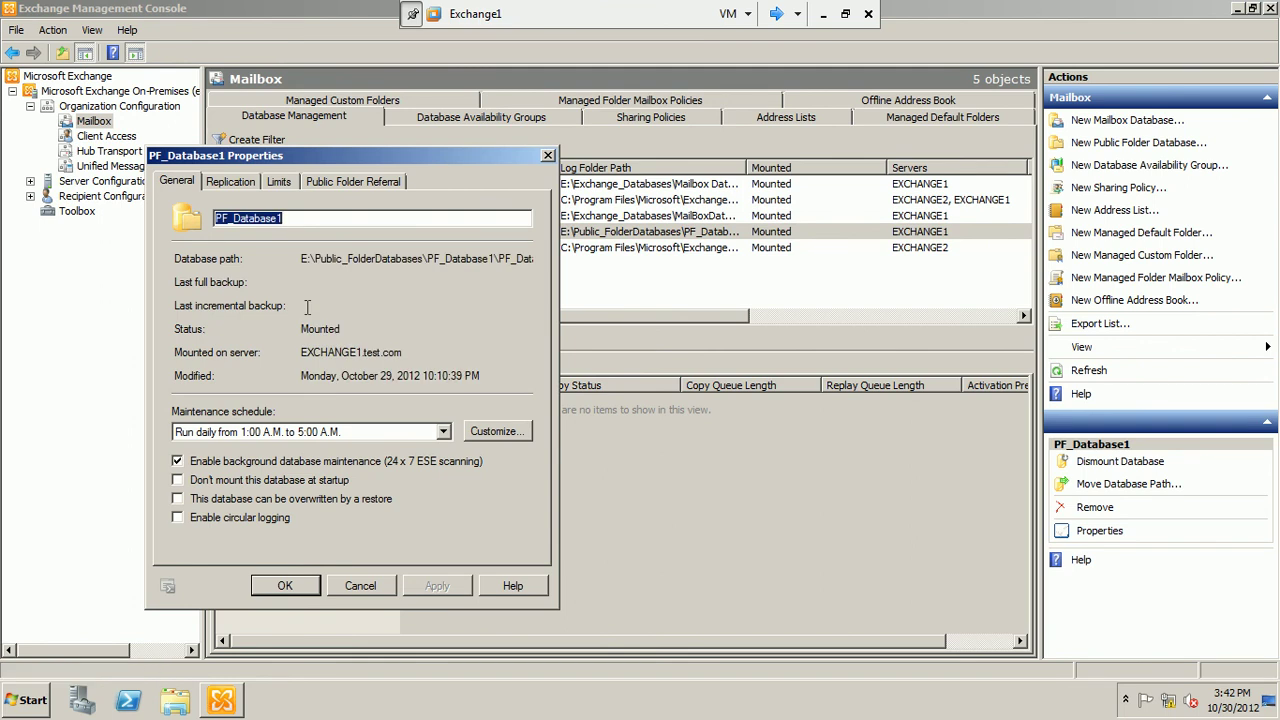
pyautogui.click(252, 190)
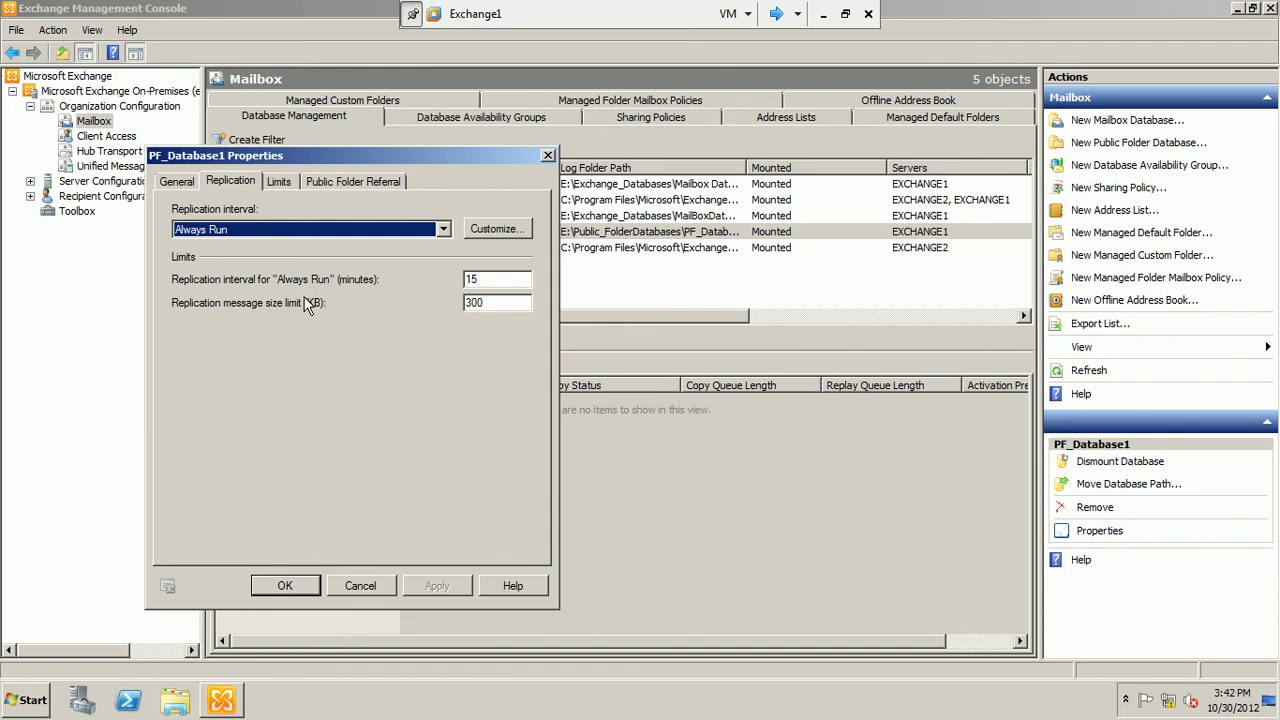
pyautogui.click(358, 586)
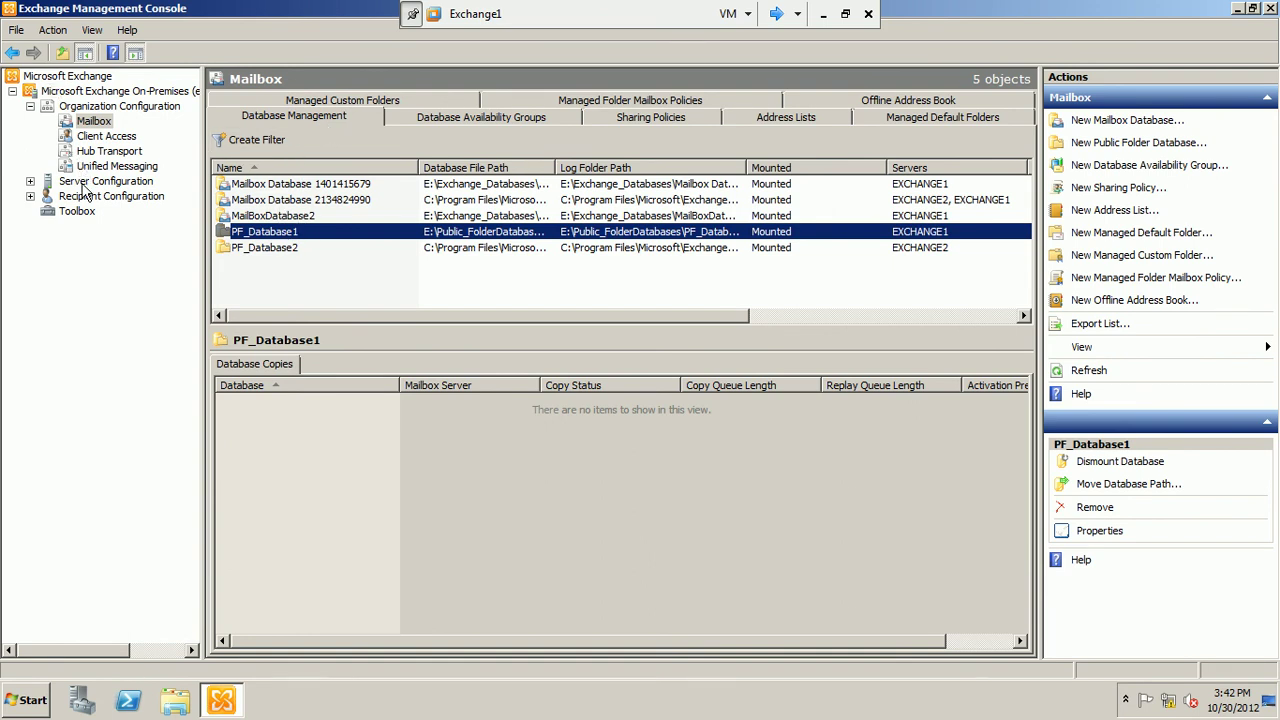
# Step: Open the Public Folder Management Console from the Exchange Toolbox
pyautogui.click(83, 215)
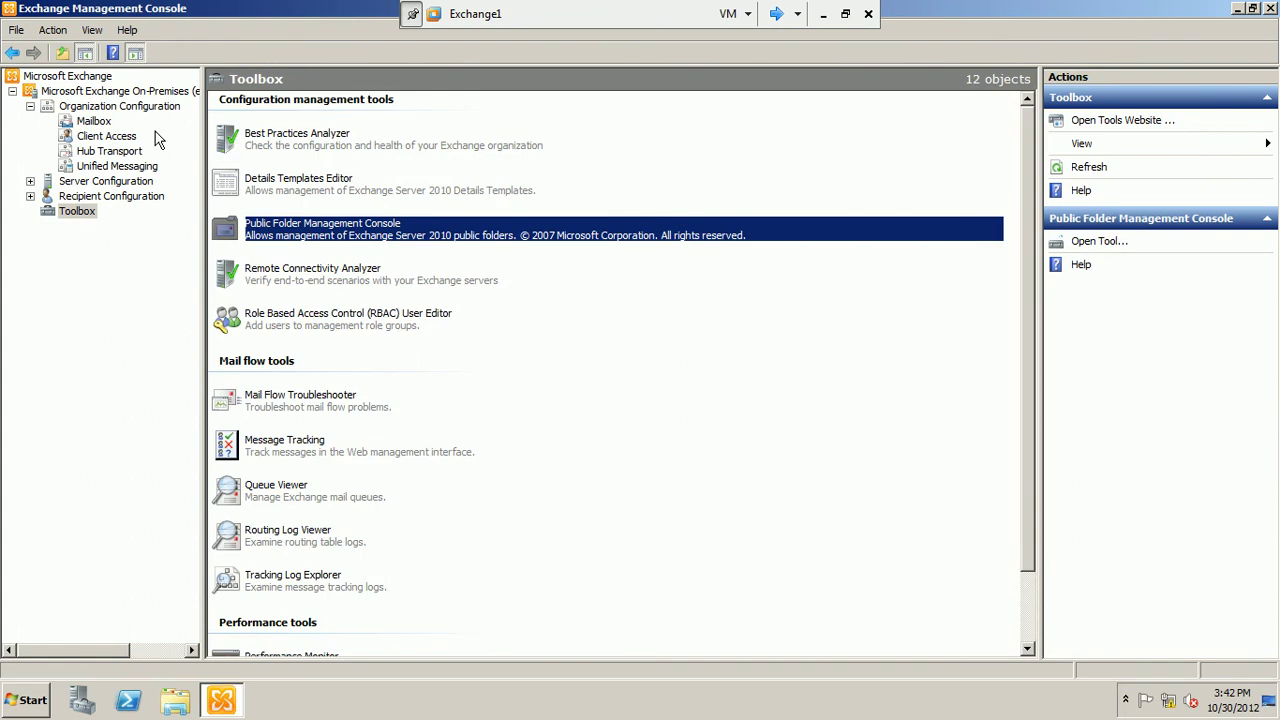
pyautogui.click(287, 281)
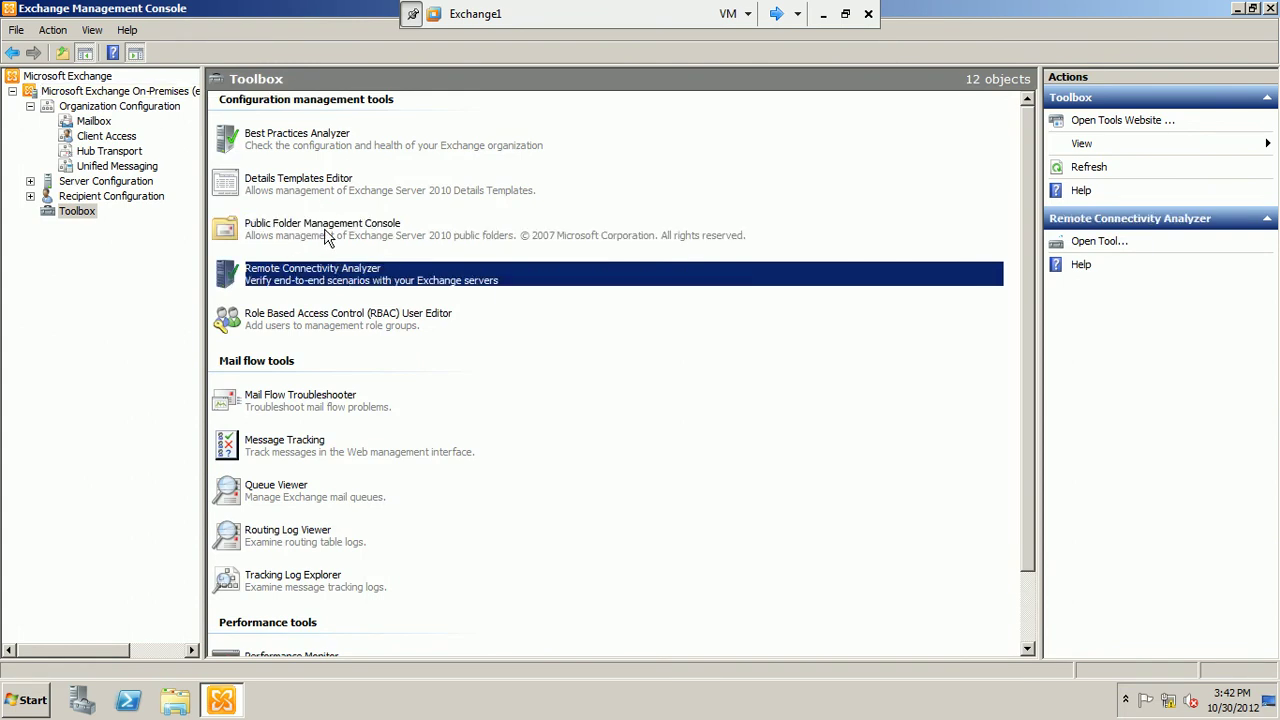
pyautogui.click(335, 234)
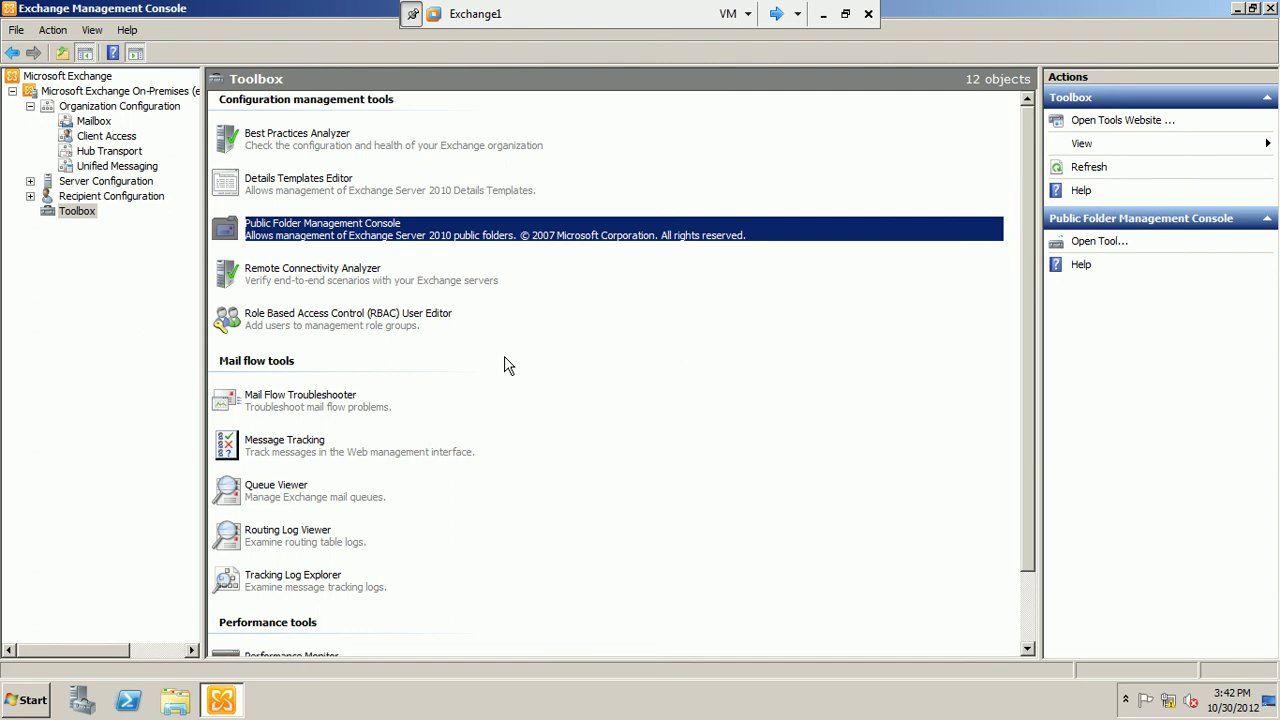
pyautogui.press('Return')
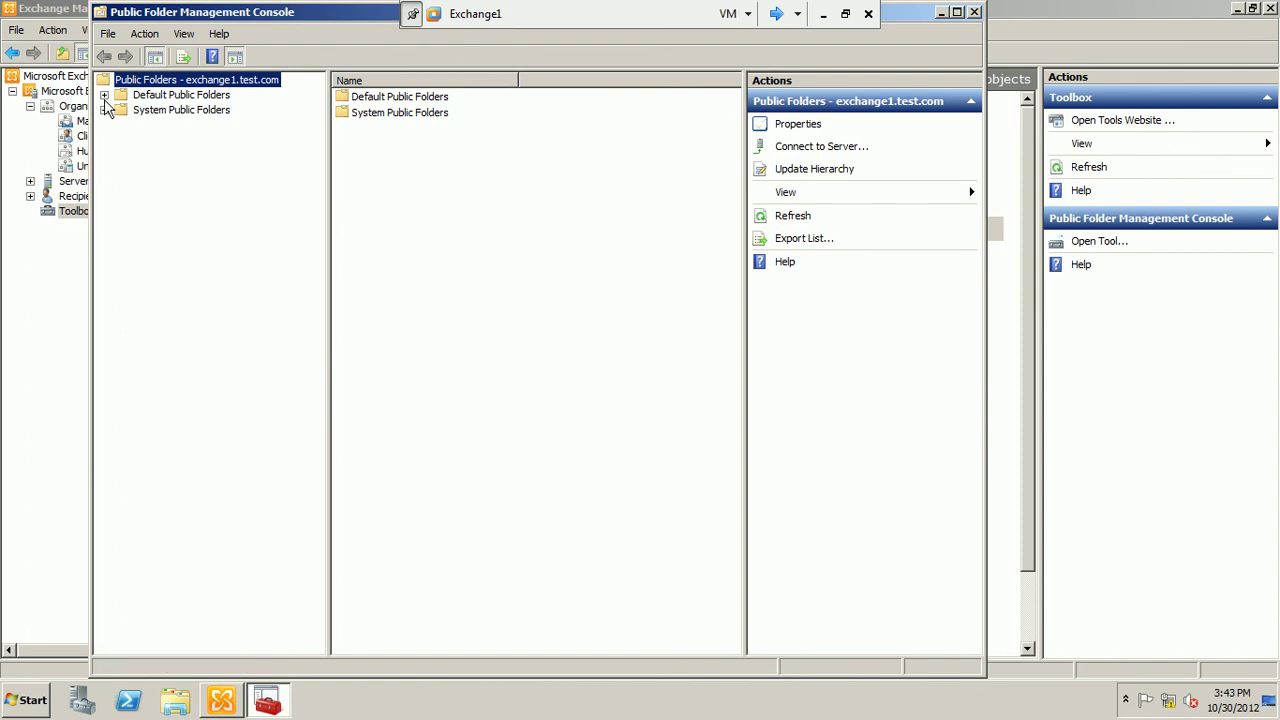
# Step: Open the replication properties of HOpfFolder under Default Public Folders
pyautogui.click(160, 98)
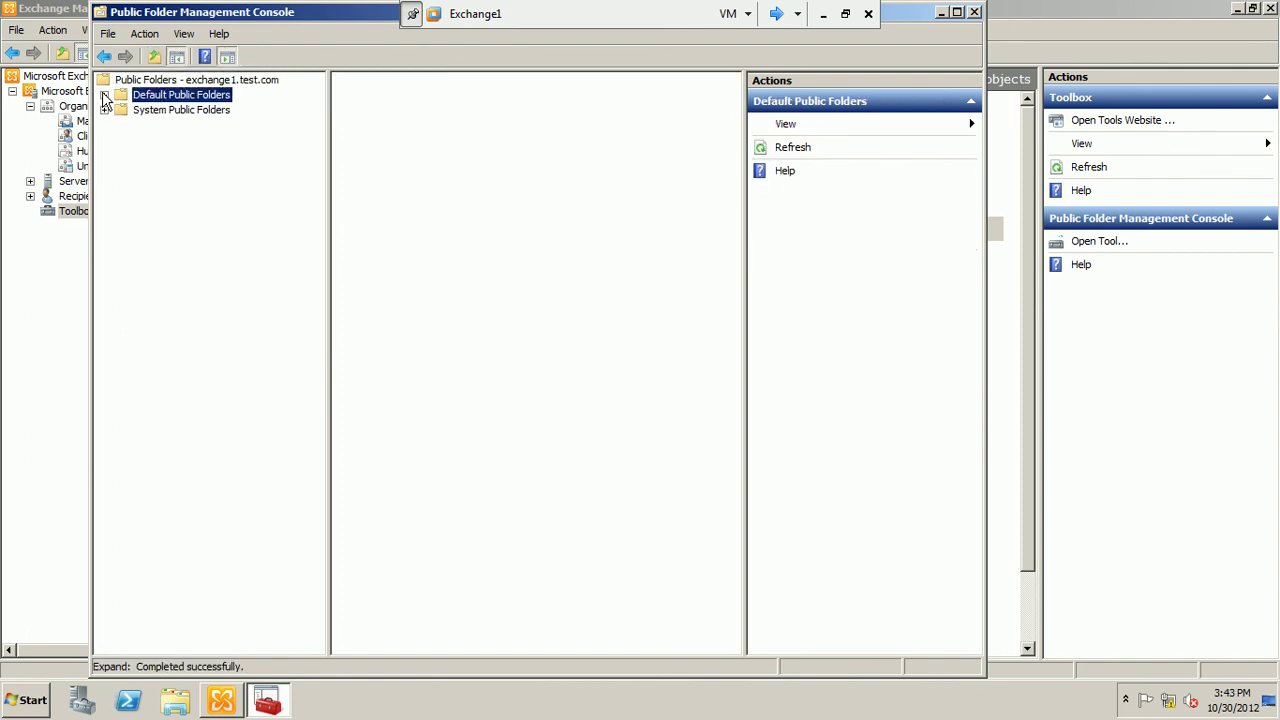
pyautogui.click(163, 100)
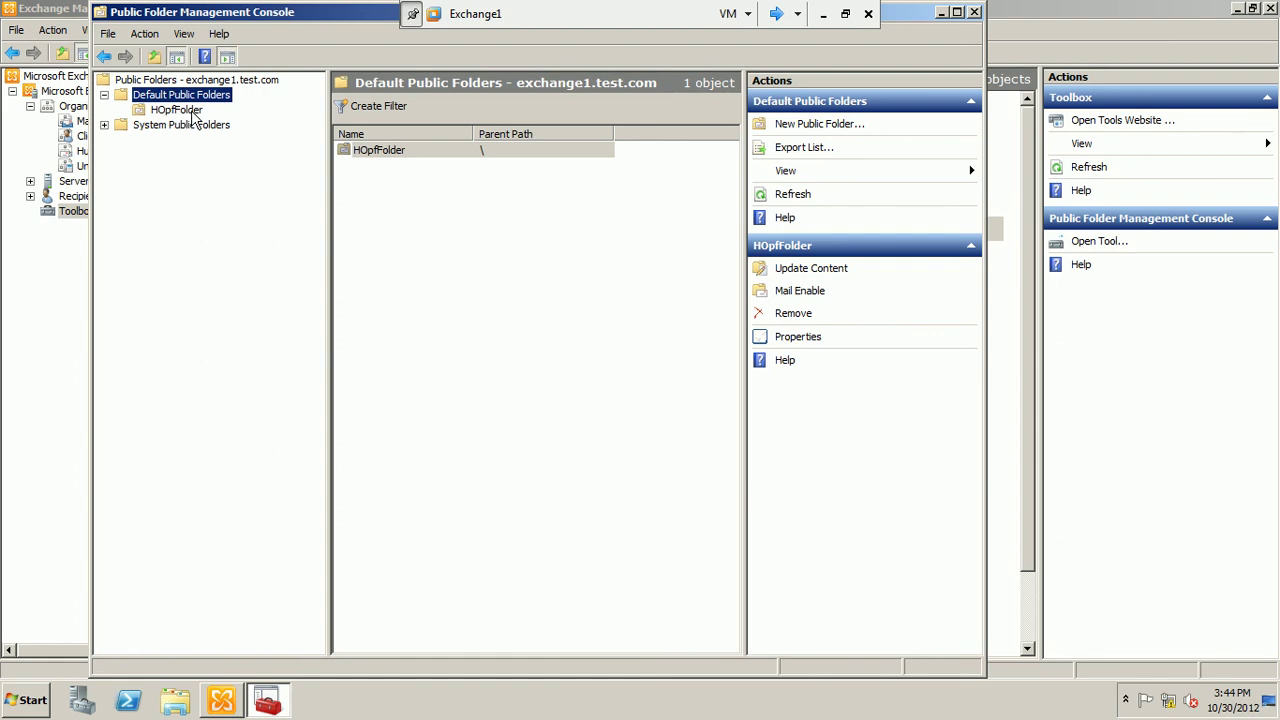
pyautogui.click(377, 152)
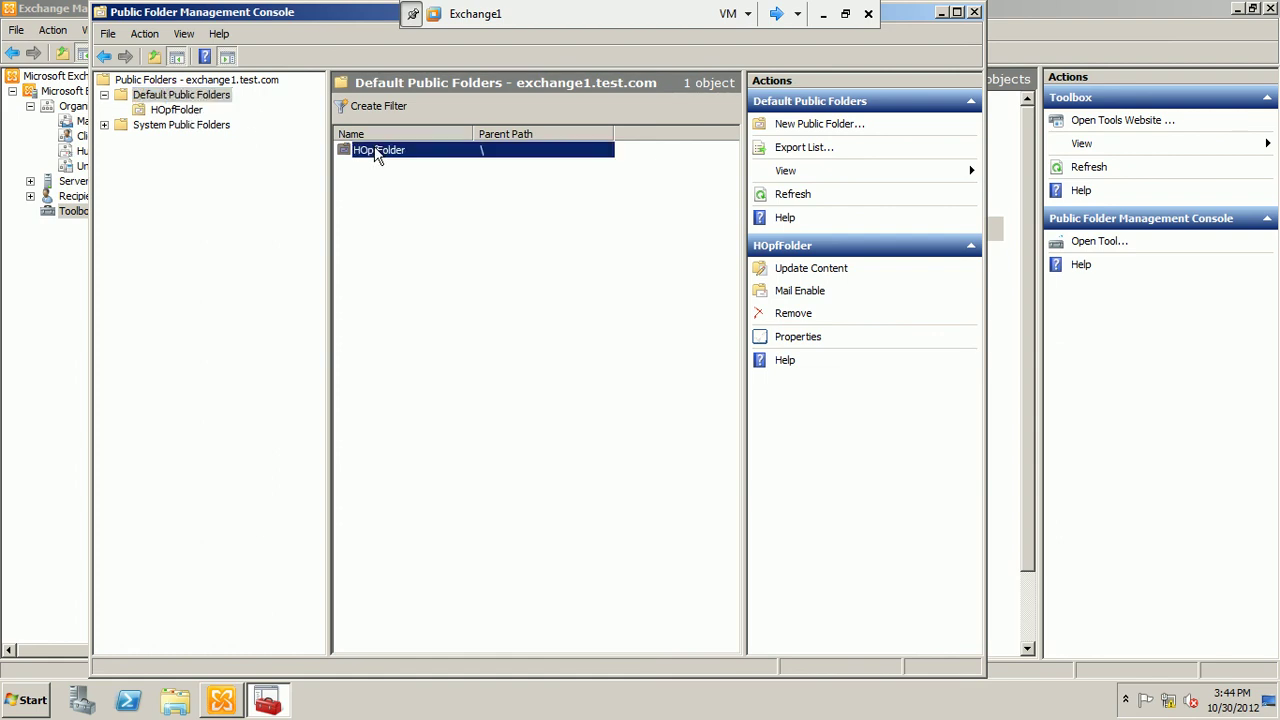
pyautogui.rightClick(433, 156)
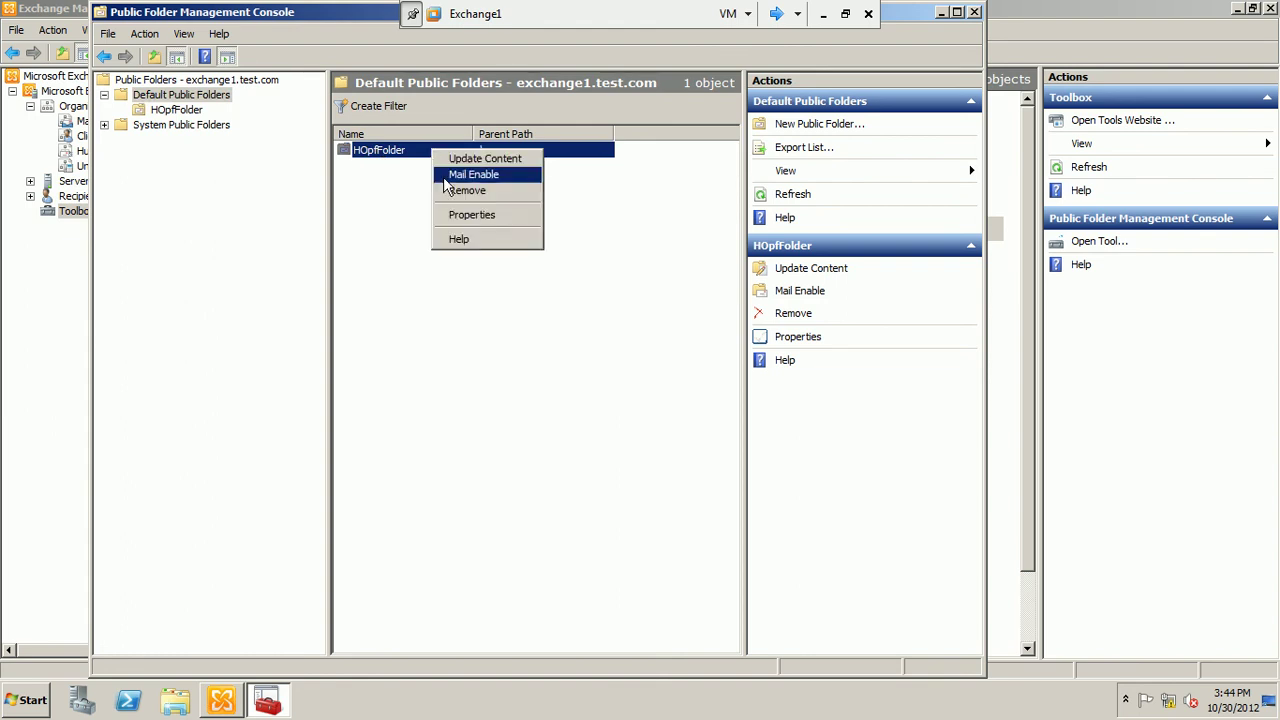
pyautogui.click(484, 216)
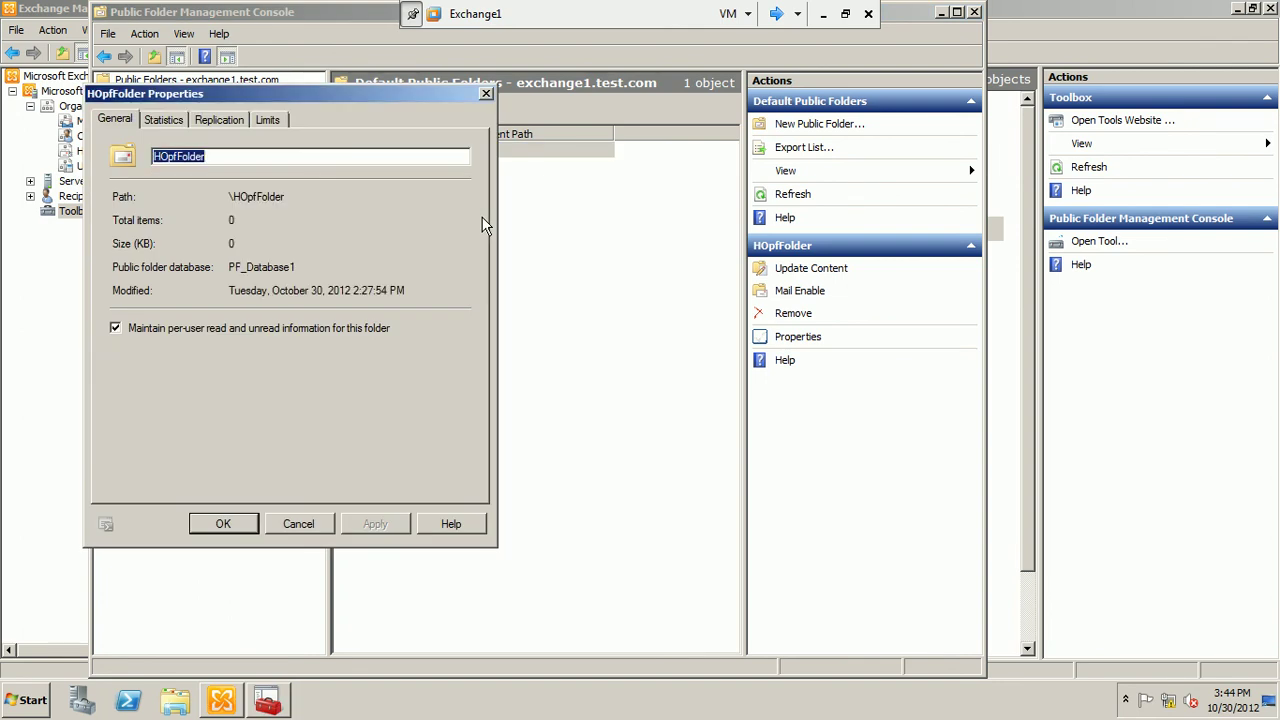
pyautogui.moveTo(405, 88); pyautogui.dragTo(450, 79)
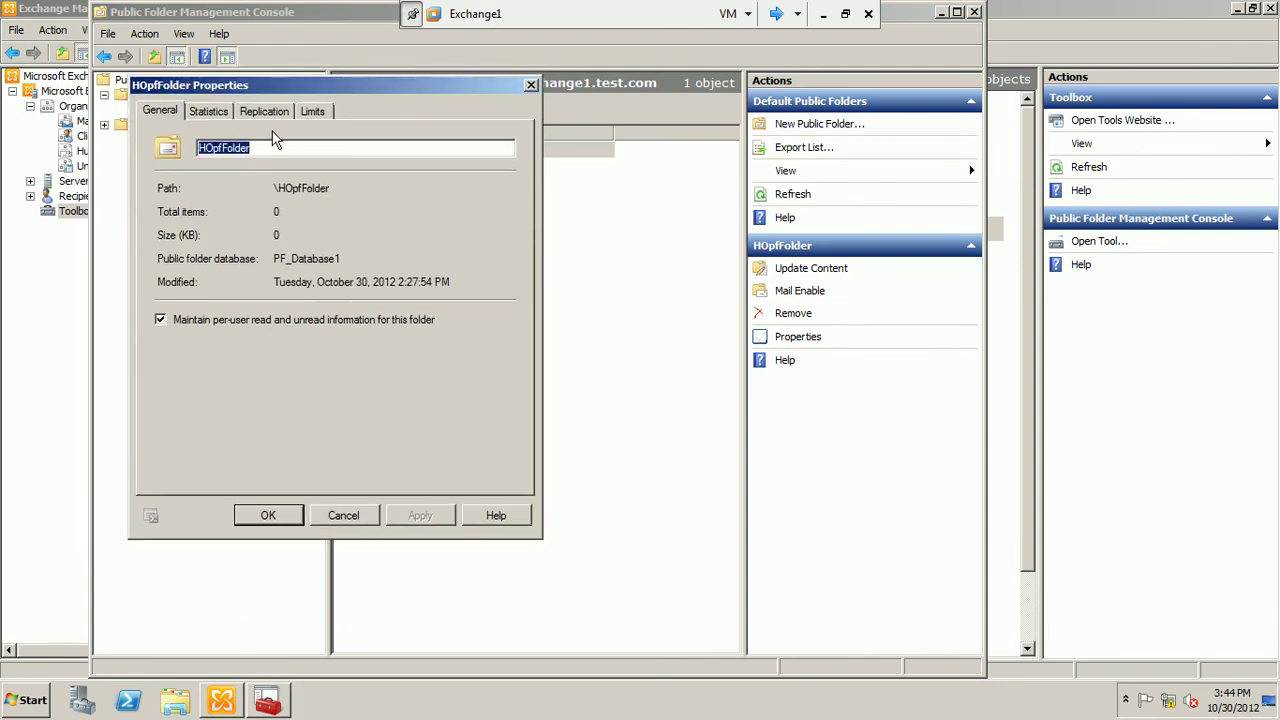
pyautogui.click(265, 112)
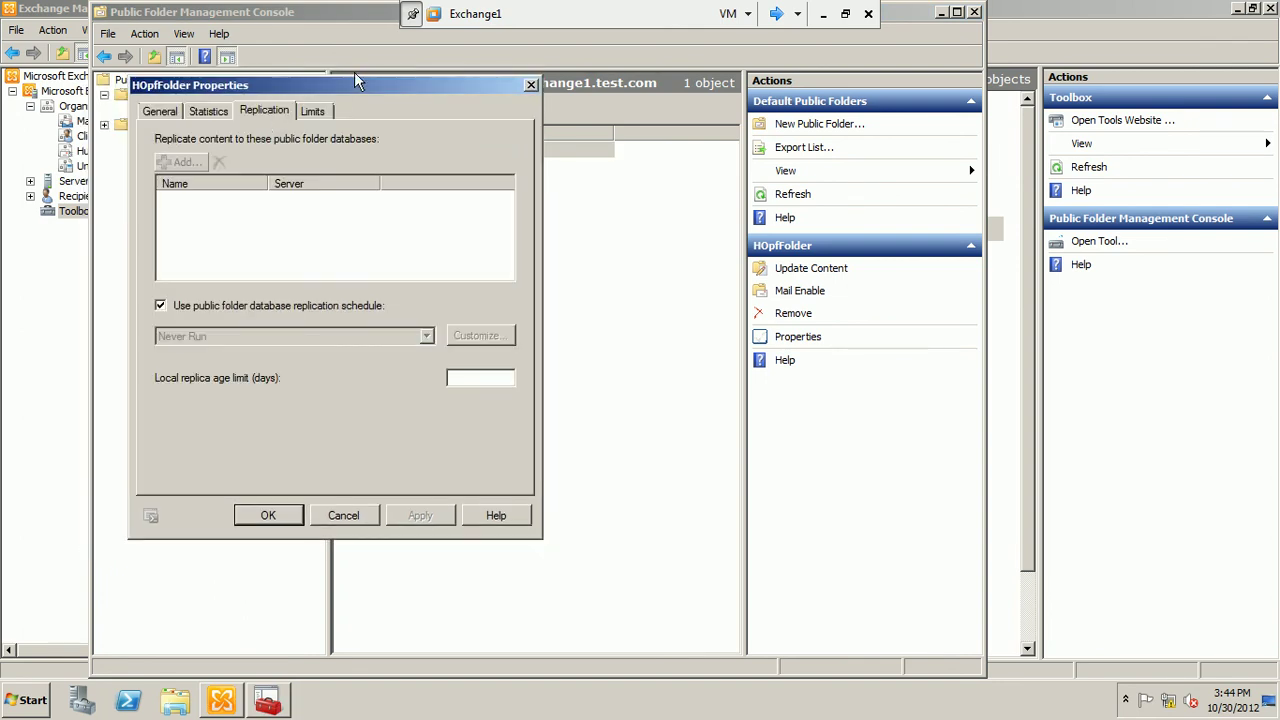
pyautogui.moveTo(354, 80); pyautogui.dragTo(492, 115)
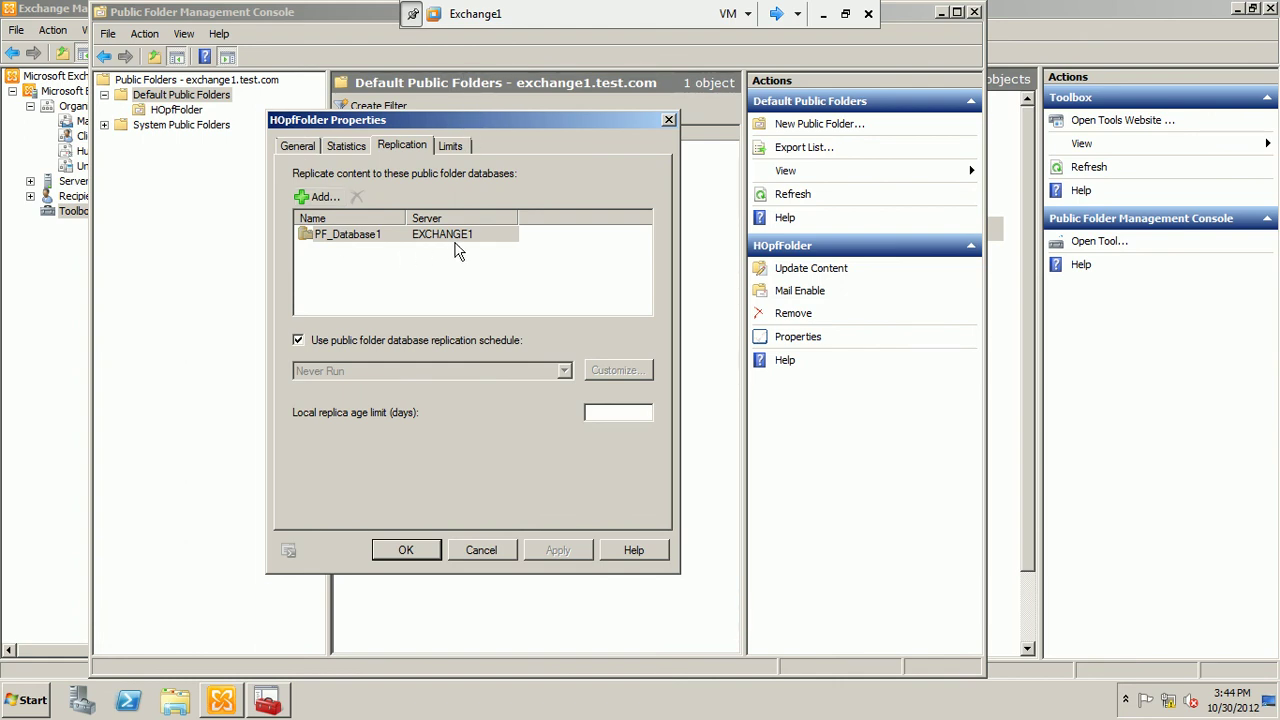
# Step: Add PF_Database2 on EXCHANGE2 as a replica database for HOpfFolder and apply the change
pyautogui.click(321, 200)
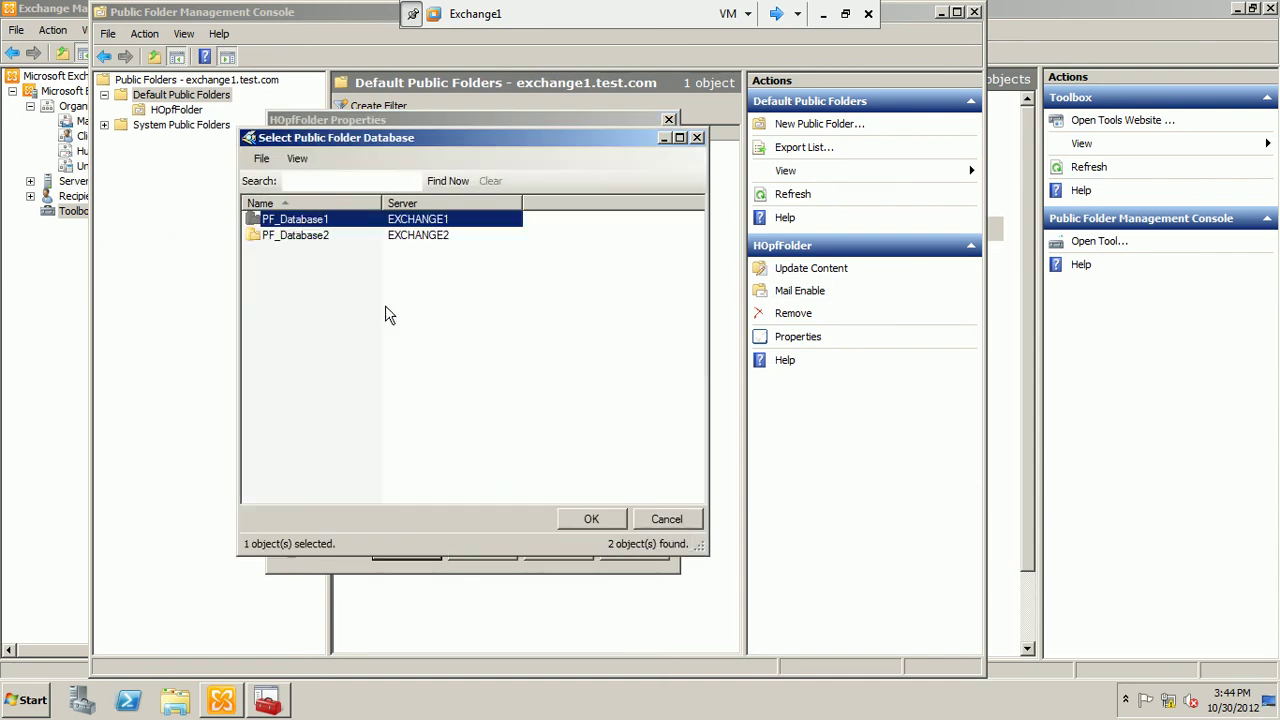
pyautogui.click(322, 240)
pyautogui.click(612, 518)
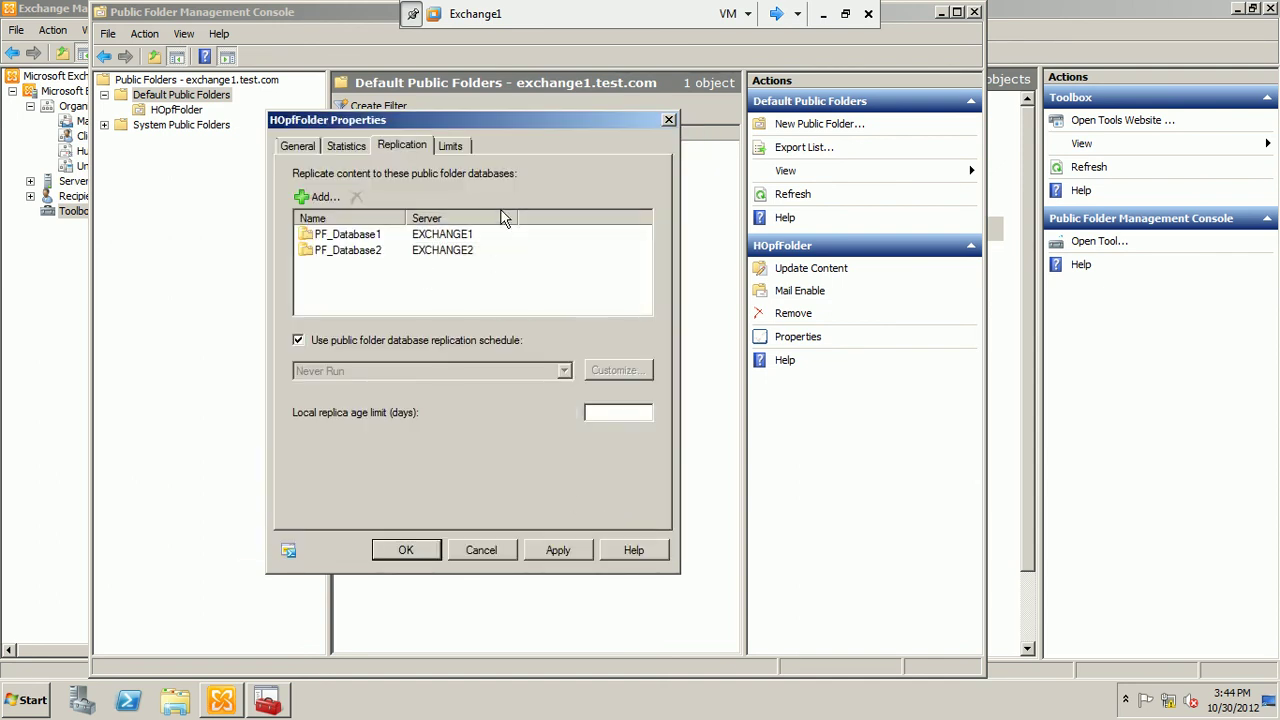
pyautogui.click(558, 558)
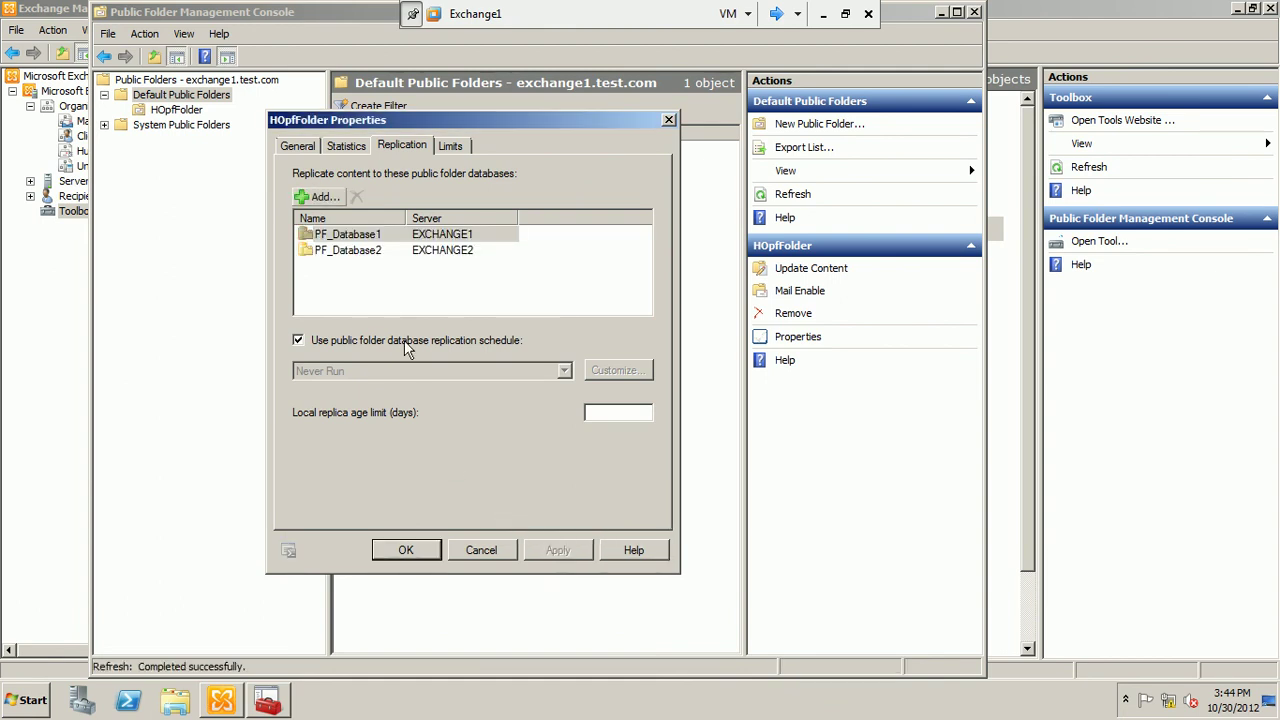
# Step: Turn off the public folder database replication schedule for HOpfFolder, keeping the Always Run interval and an empty local replica age limit
pyautogui.click(363, 256)
pyautogui.click(352, 237)
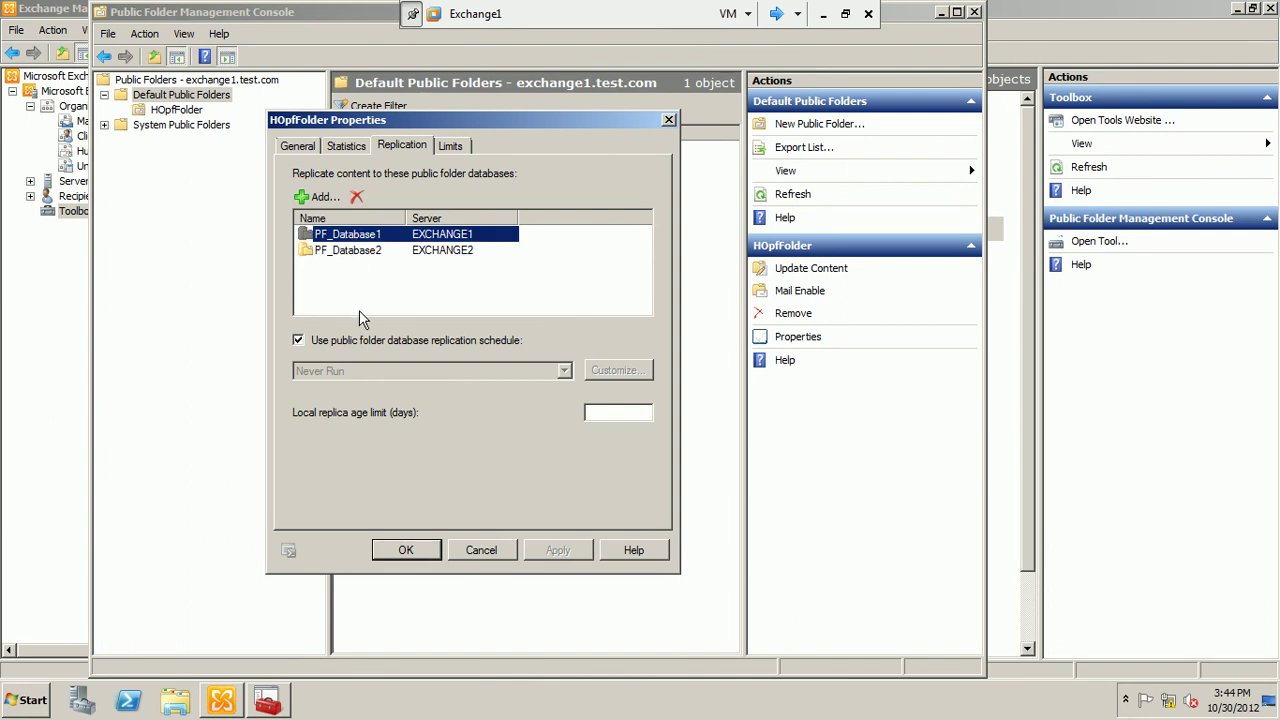
pyautogui.click(405, 343)
pyautogui.click(405, 345)
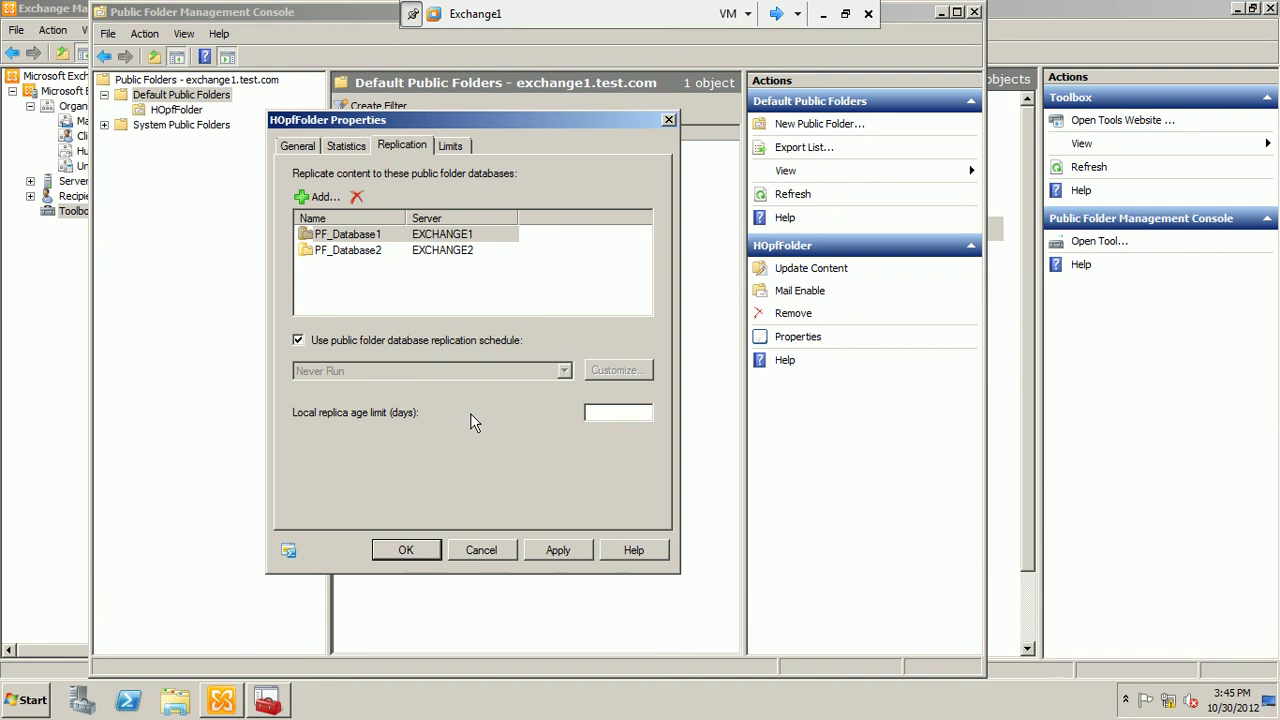
pyautogui.click(365, 342)
pyautogui.click(389, 371)
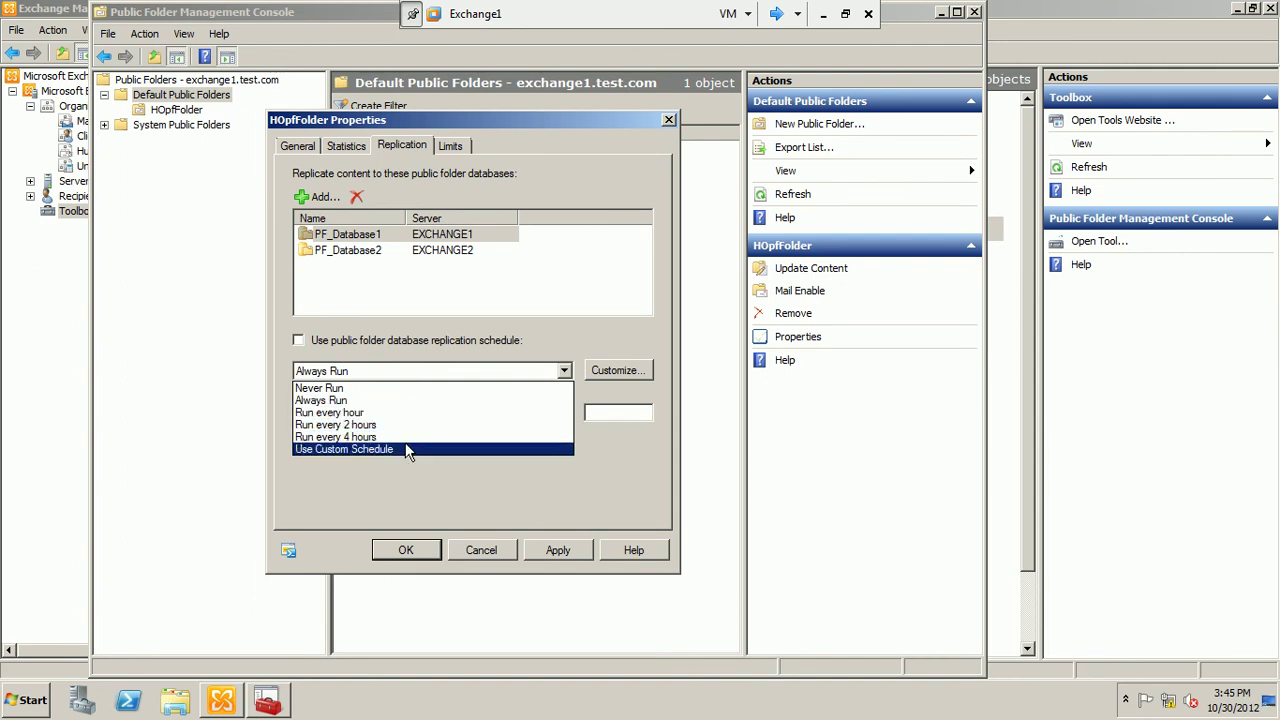
pyautogui.click(344, 339)
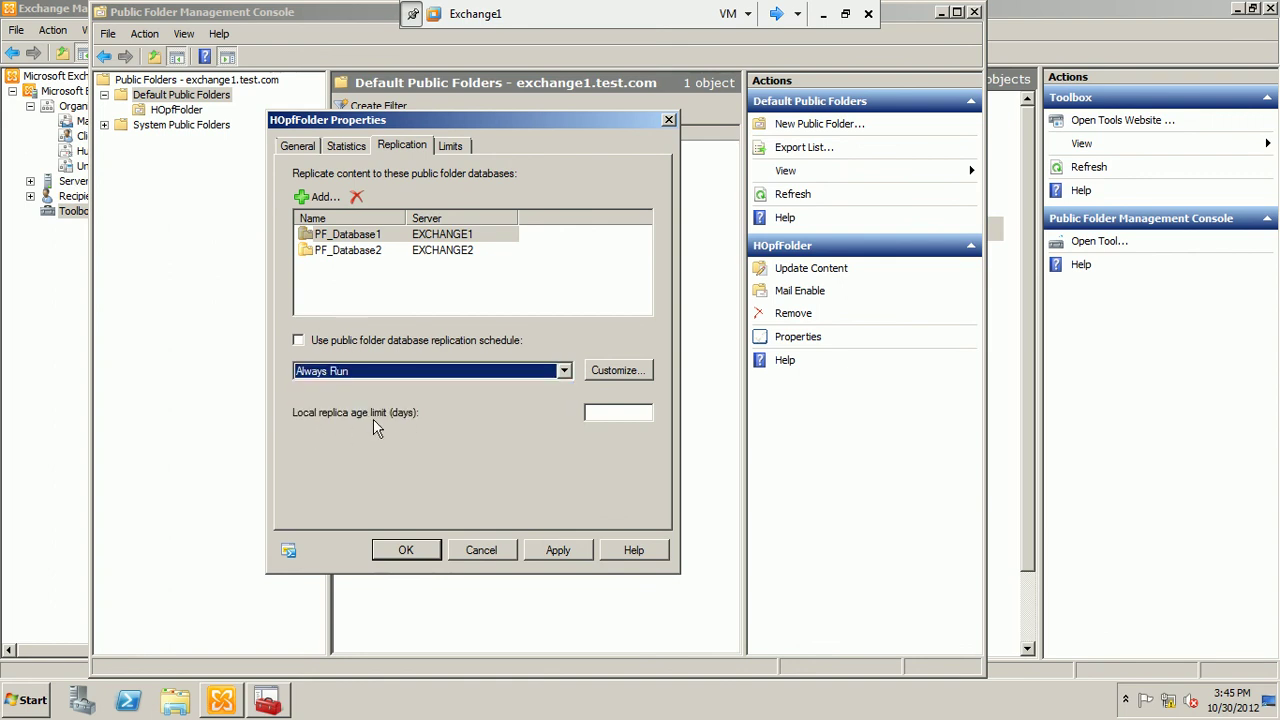
pyautogui.click(622, 419)
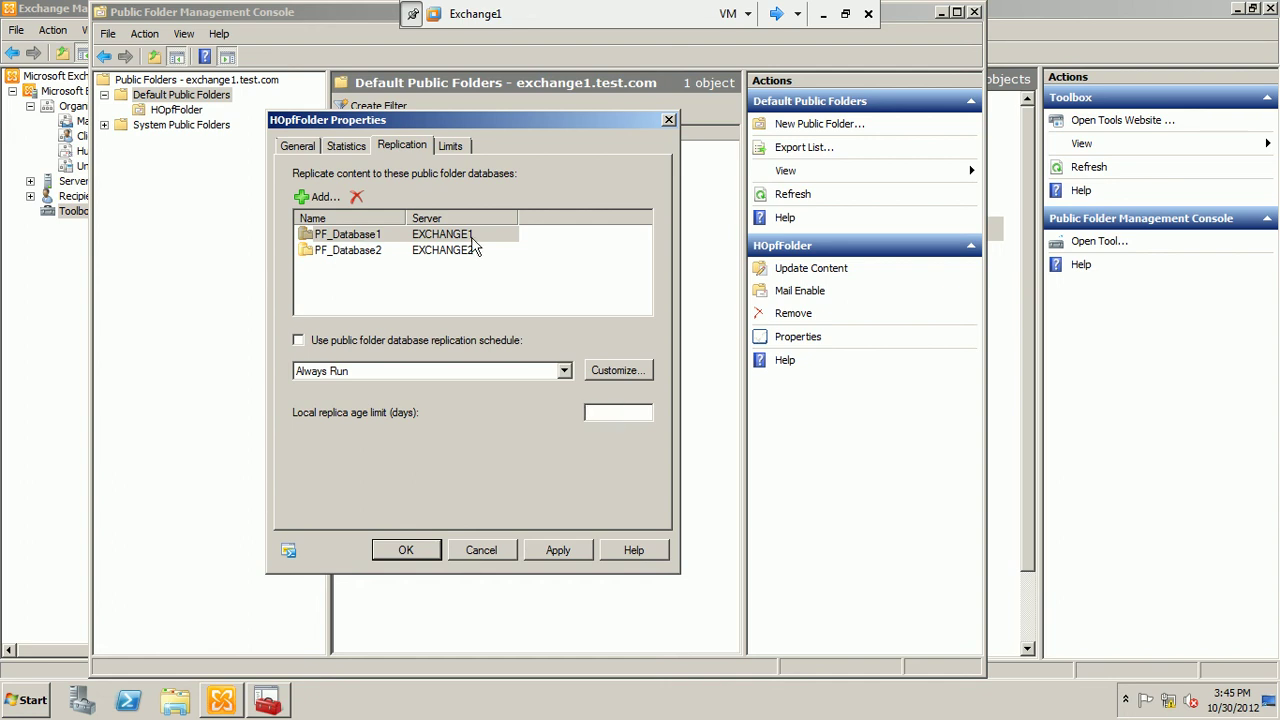
# Step: Review the limits, statistics and general properties of HOpfFolder, and close its properties without making changes
pyautogui.click(448, 145)
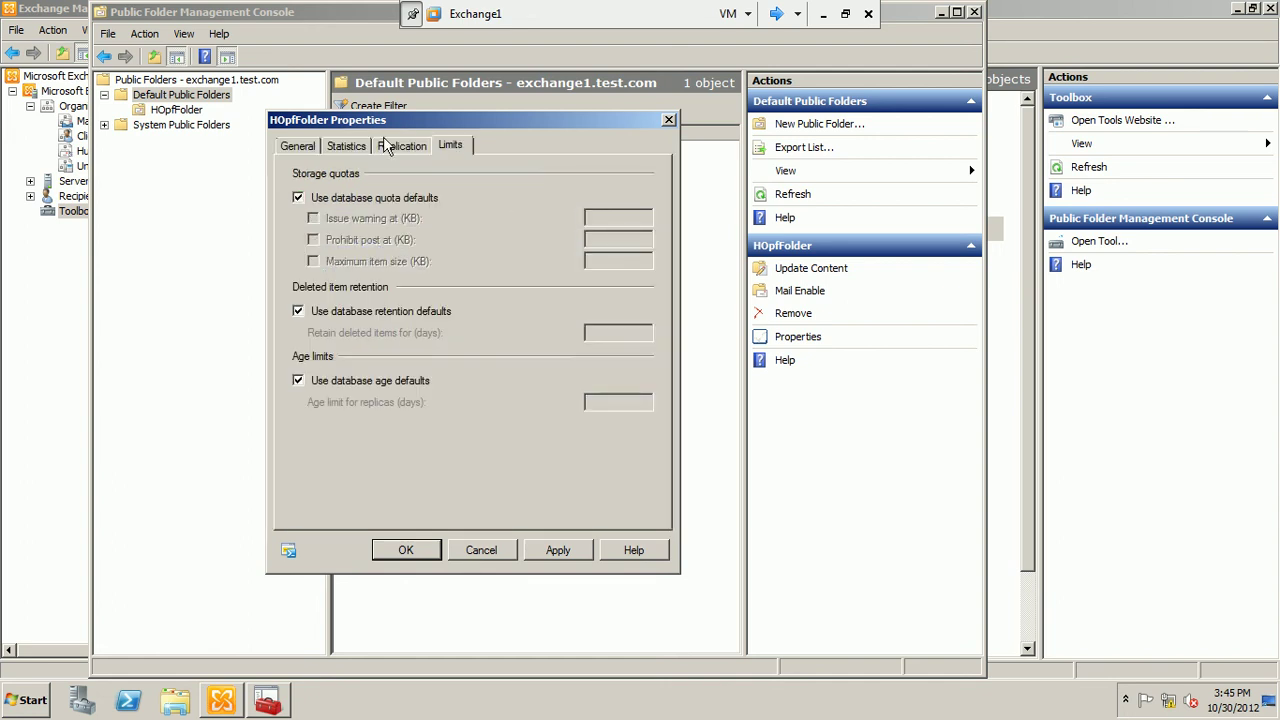
pyautogui.click(338, 146)
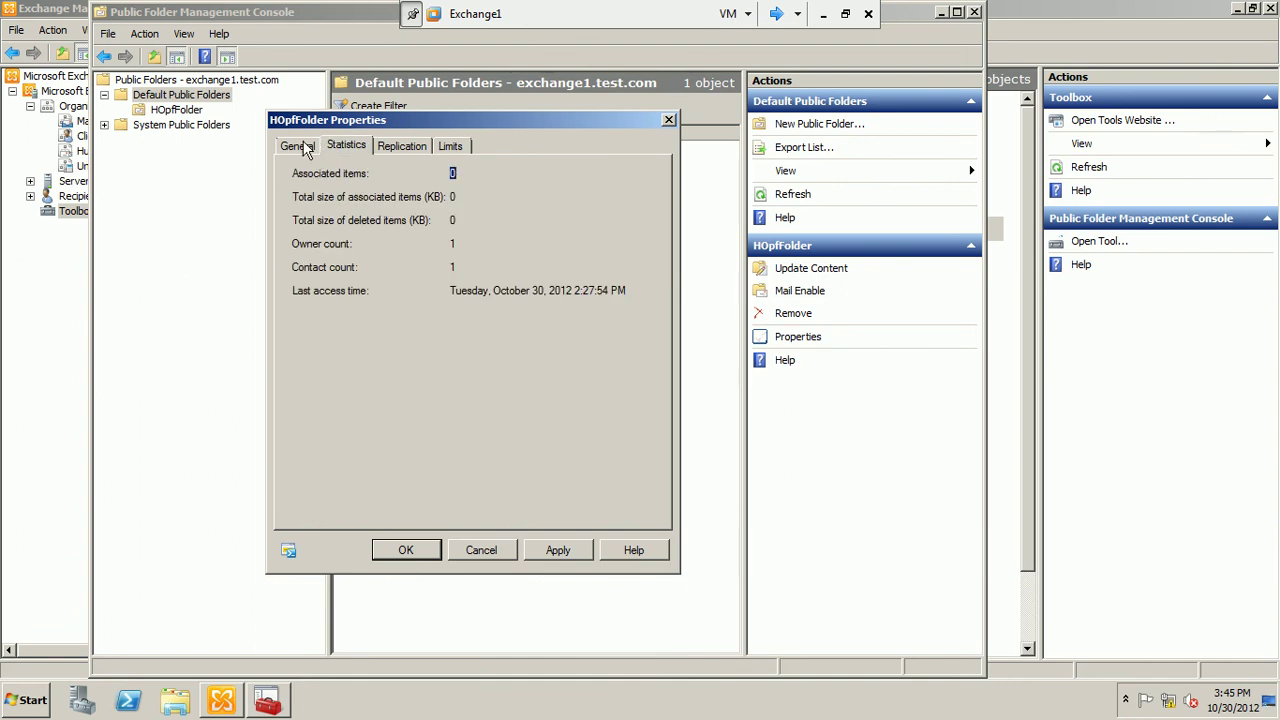
pyautogui.click(305, 147)
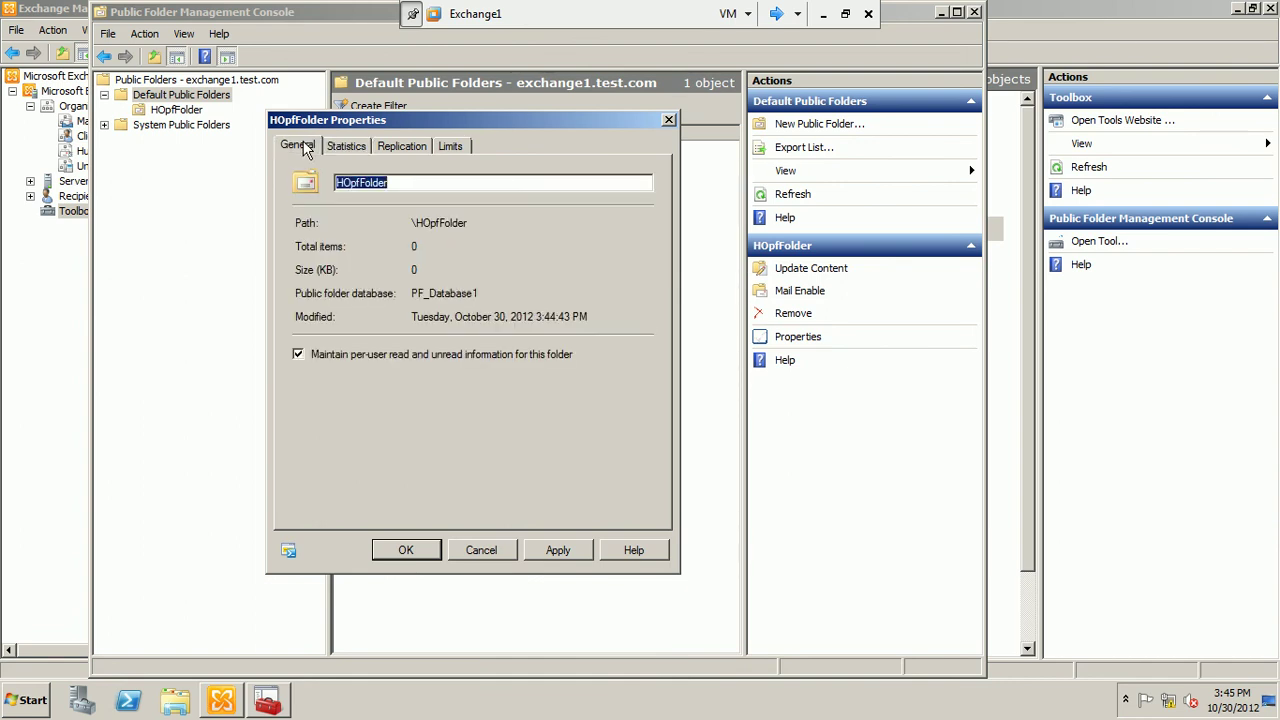
pyautogui.click(484, 549)
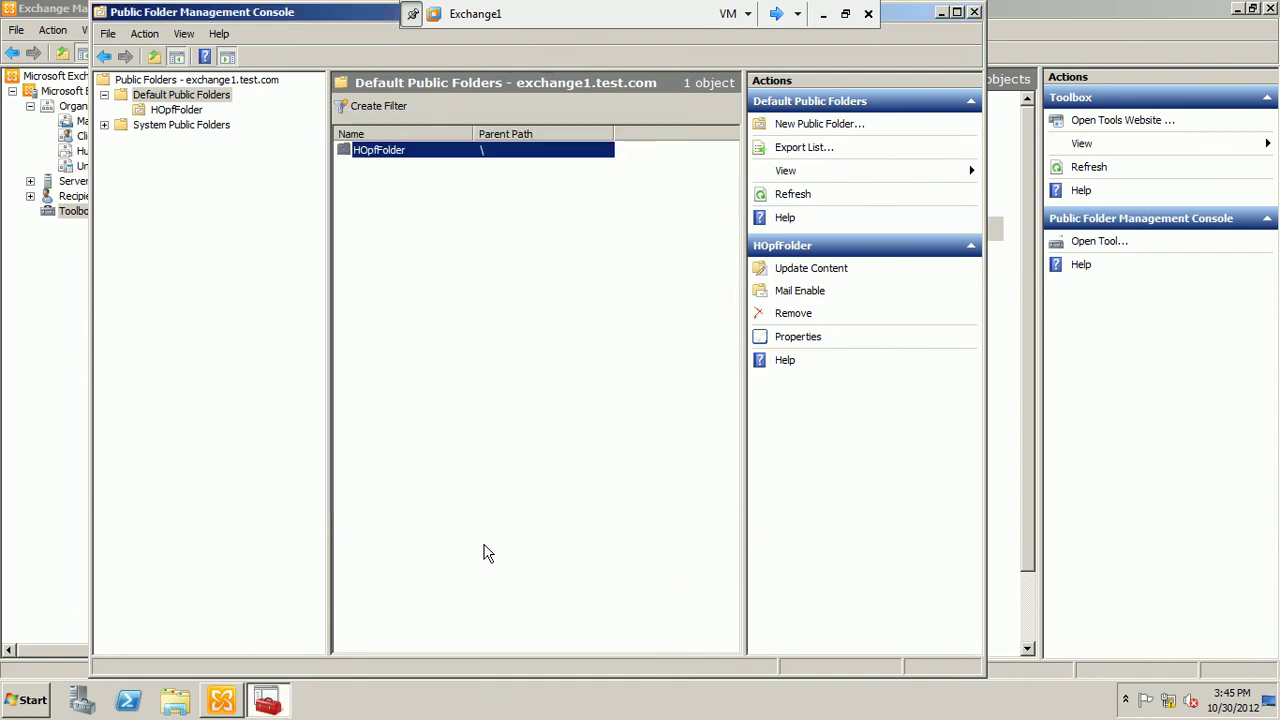
# Step: Look through the contents of HOpfFolder and the System Public Folders tree, and close the Public Folder Management Console
pyautogui.click(176, 112)
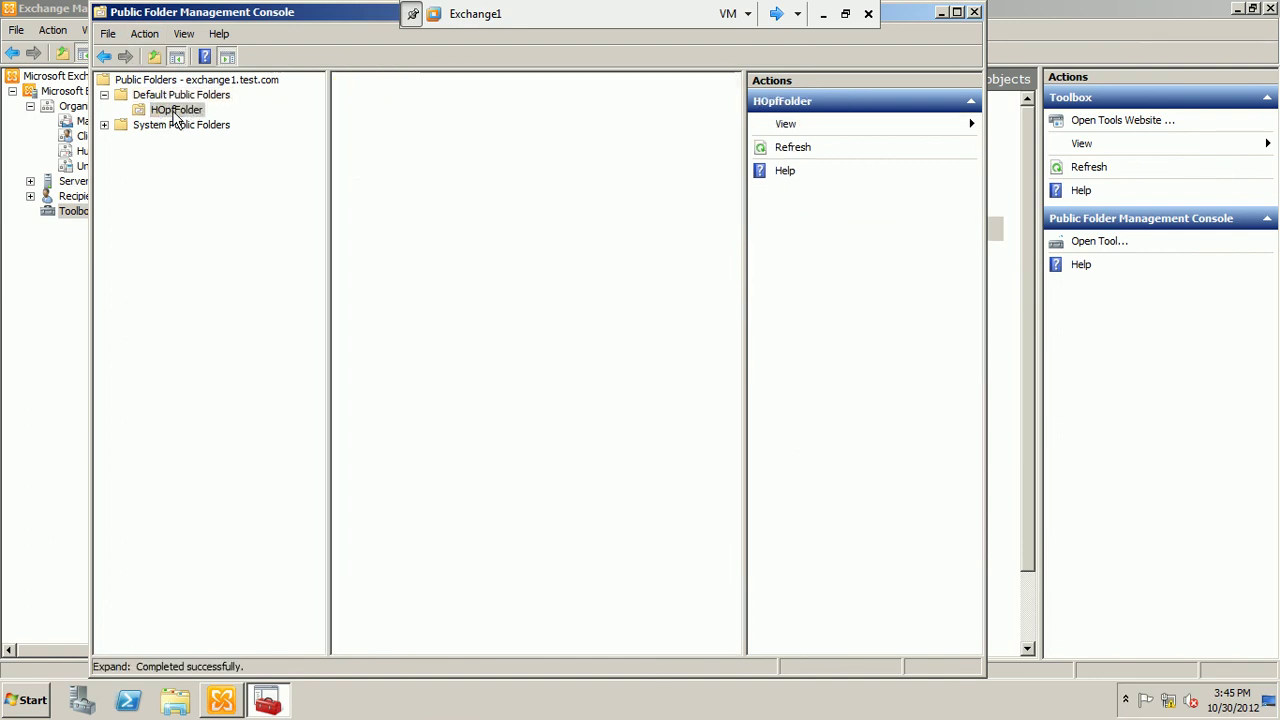
pyautogui.click(104, 125)
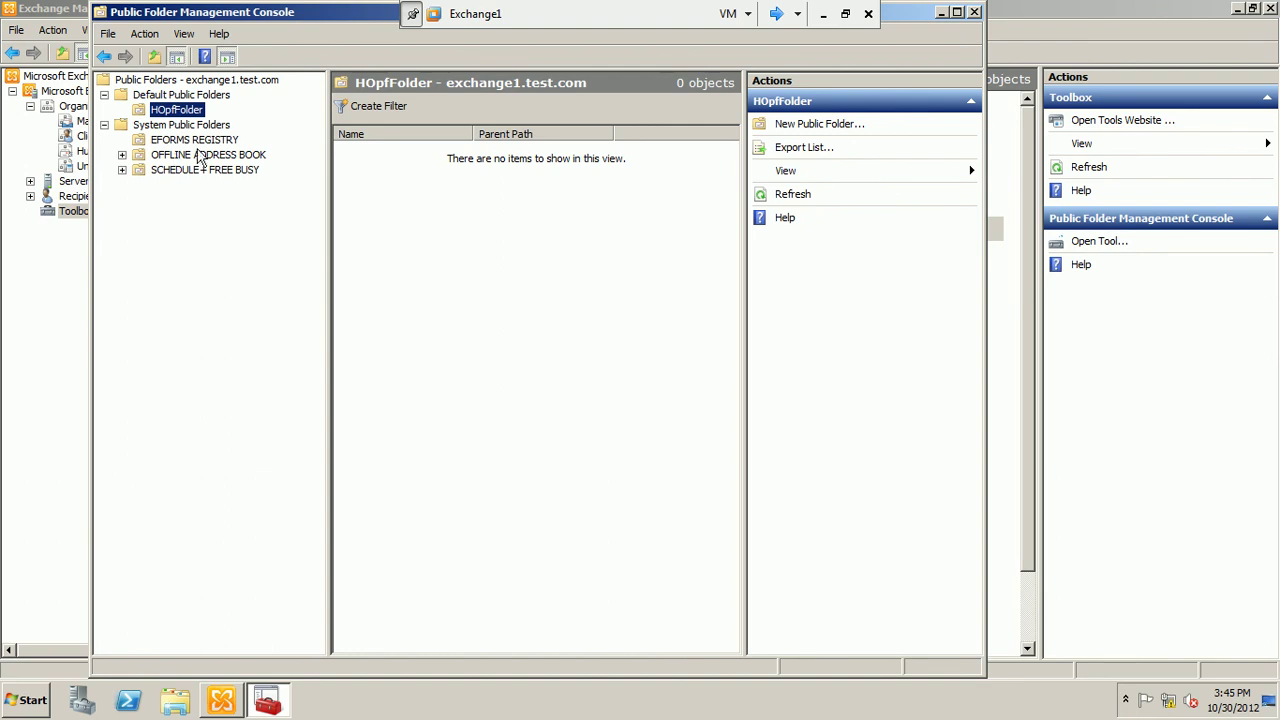
pyautogui.click(104, 125)
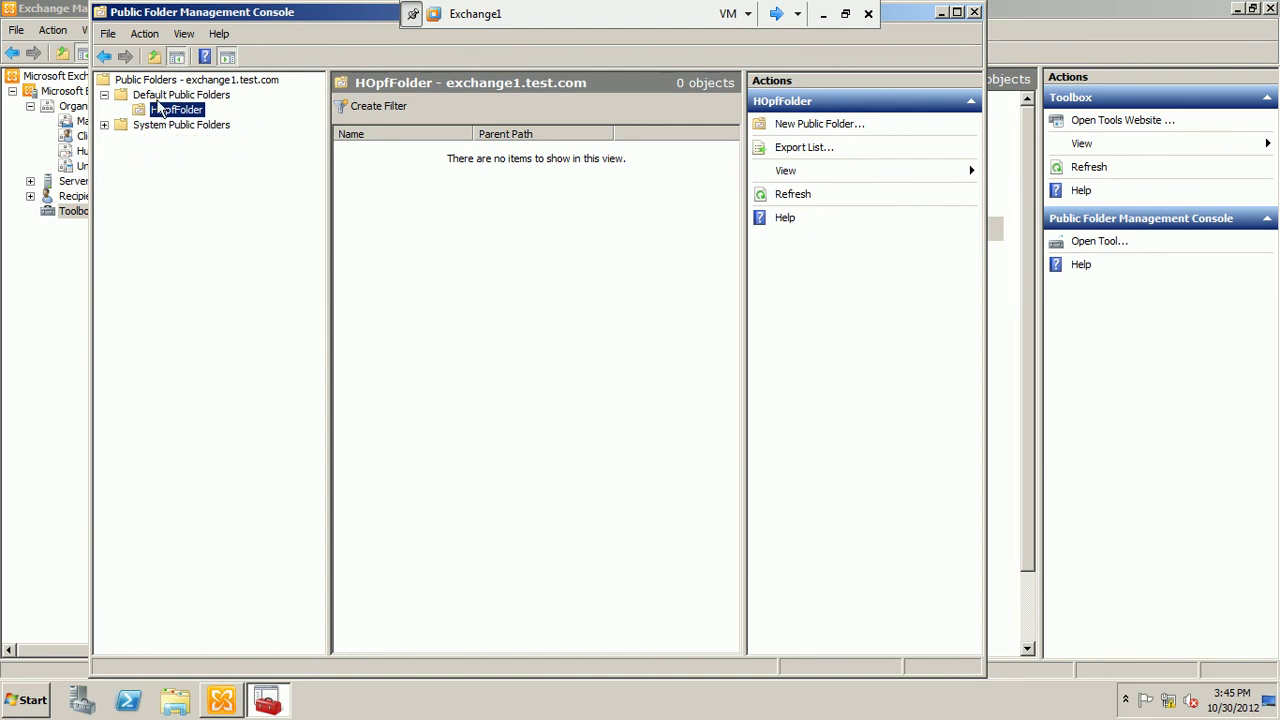
pyautogui.click(165, 96)
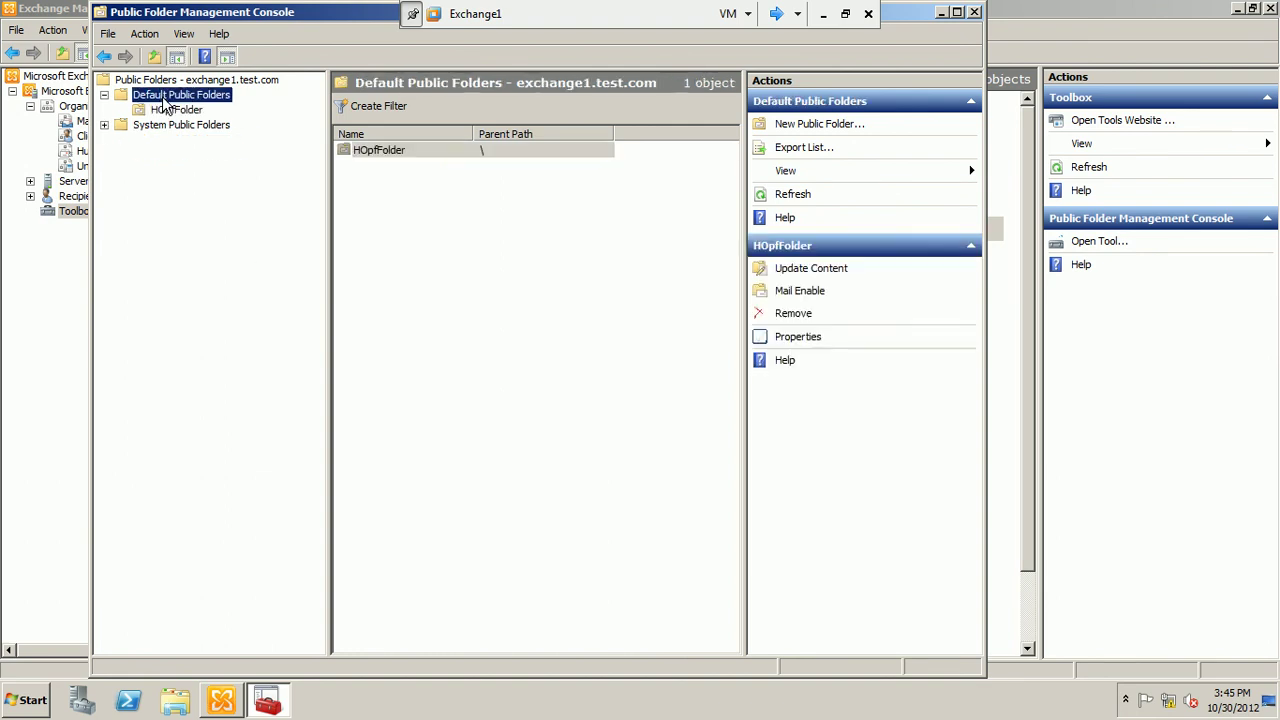
pyautogui.click(974, 12)
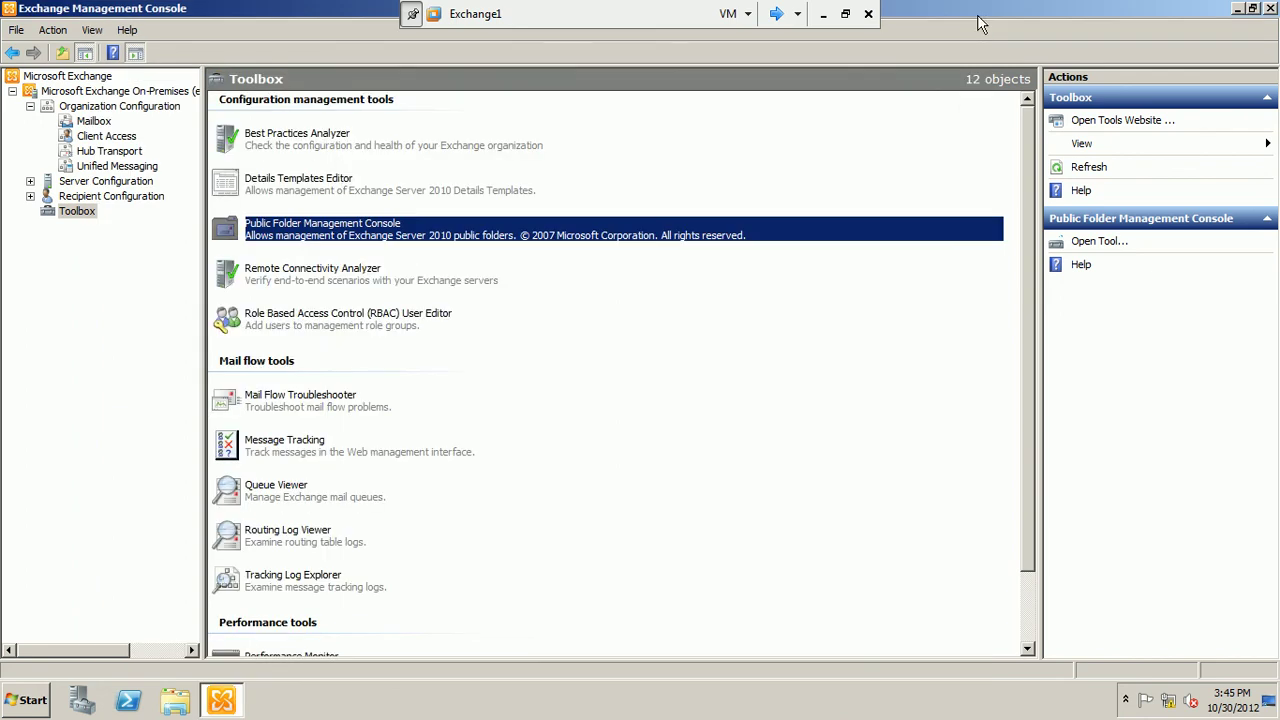
# Step: Open the public folder referral properties of PF_Database1 from the organization's mailbox configuration
pyautogui.click(105, 122)
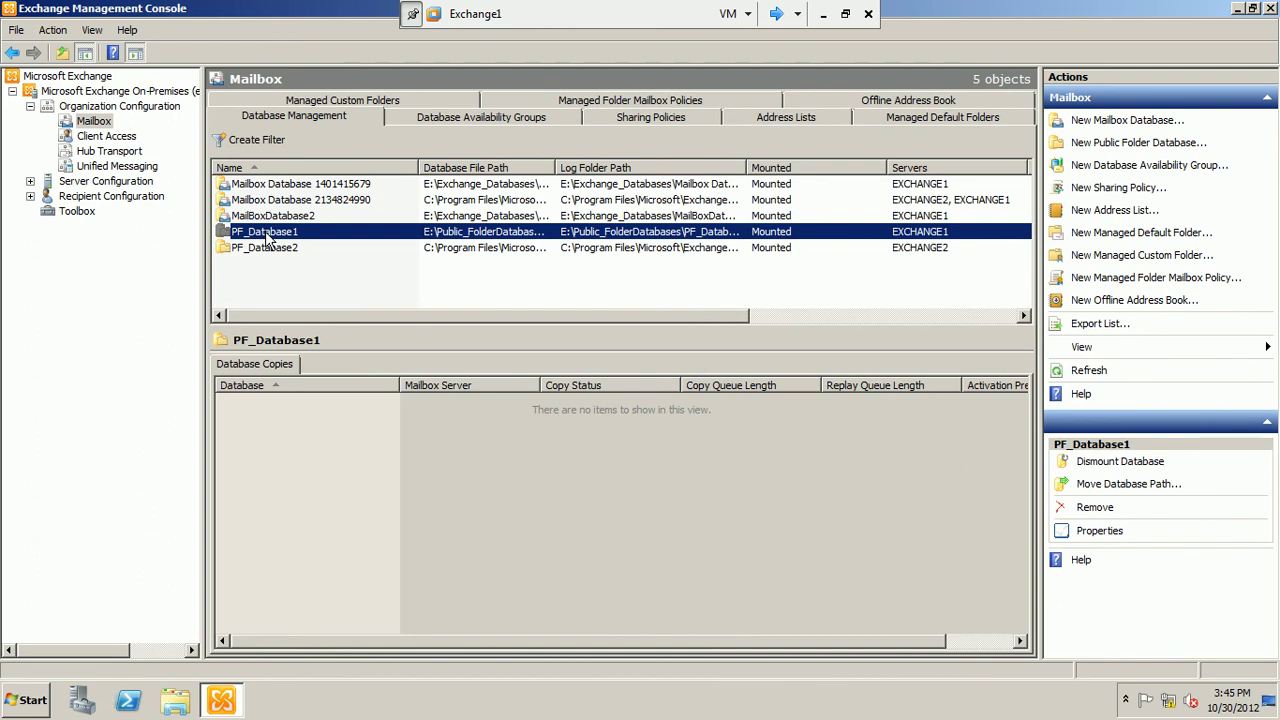
pyautogui.rightClick(267, 236)
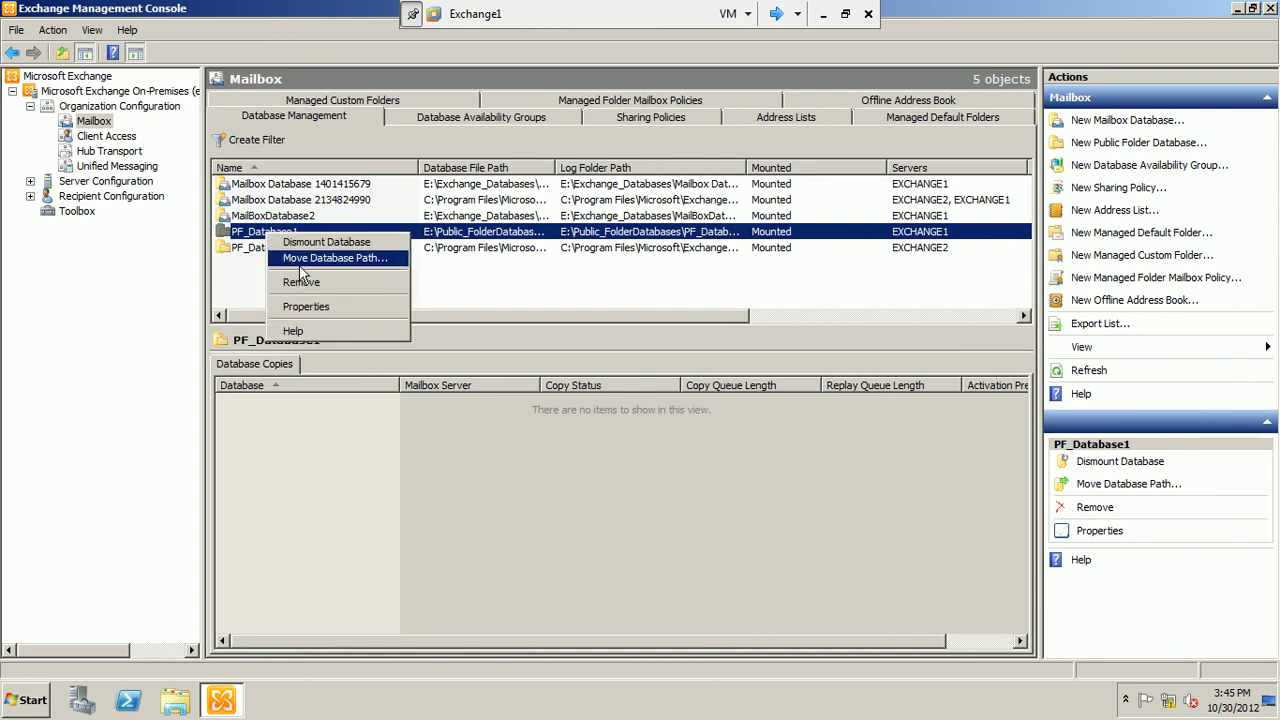
pyautogui.click(341, 311)
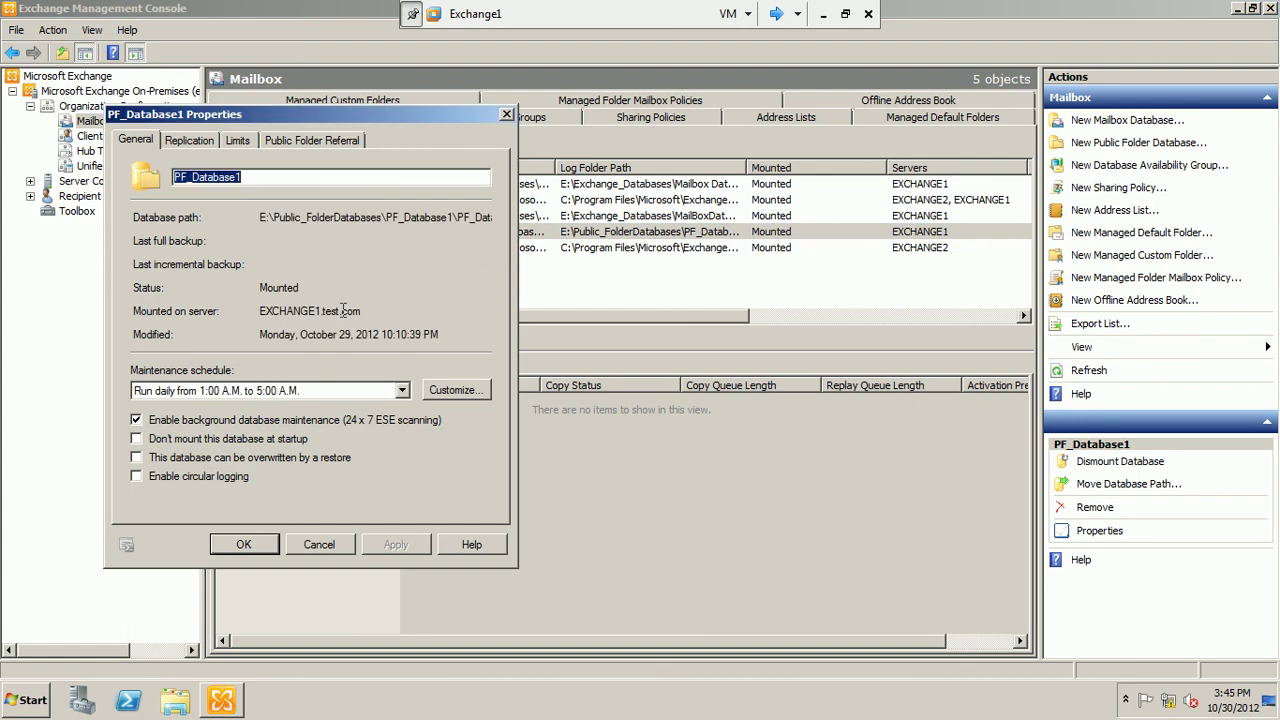
pyautogui.click(293, 138)
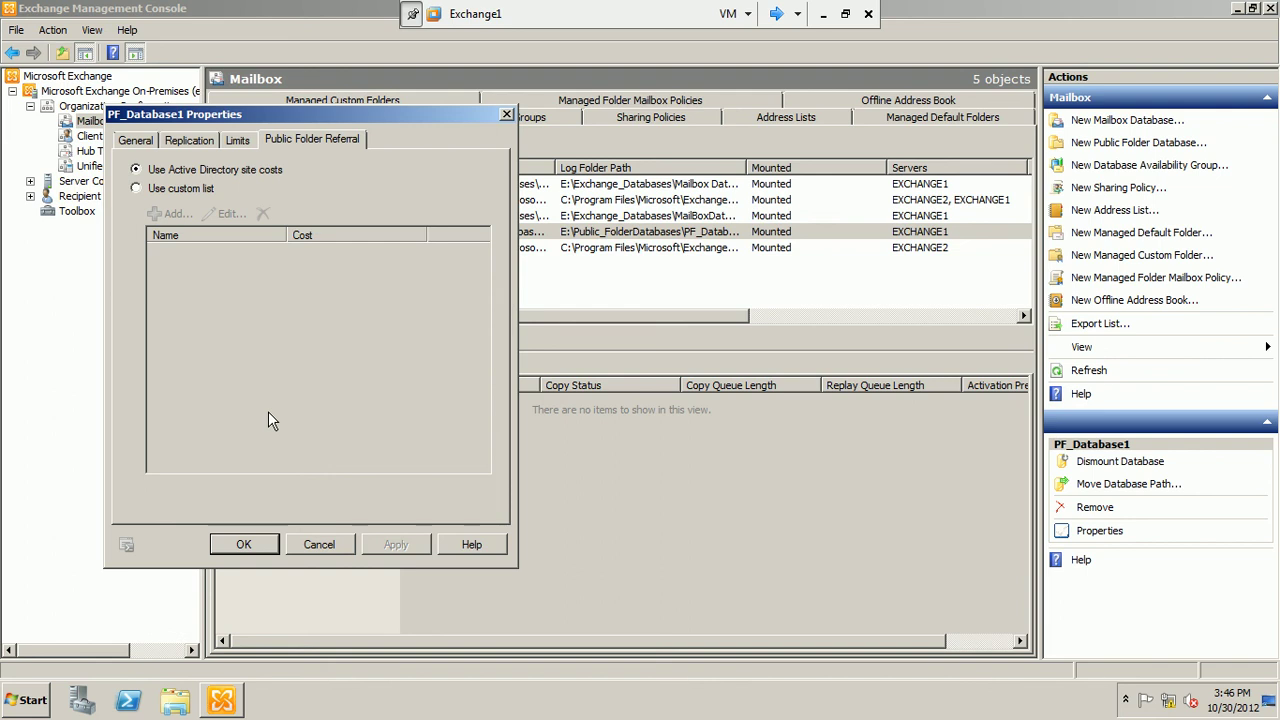
# Step: Examine the custom referral list and server referral cost options for PF_Database1, discarding the changes
pyautogui.click(138, 189)
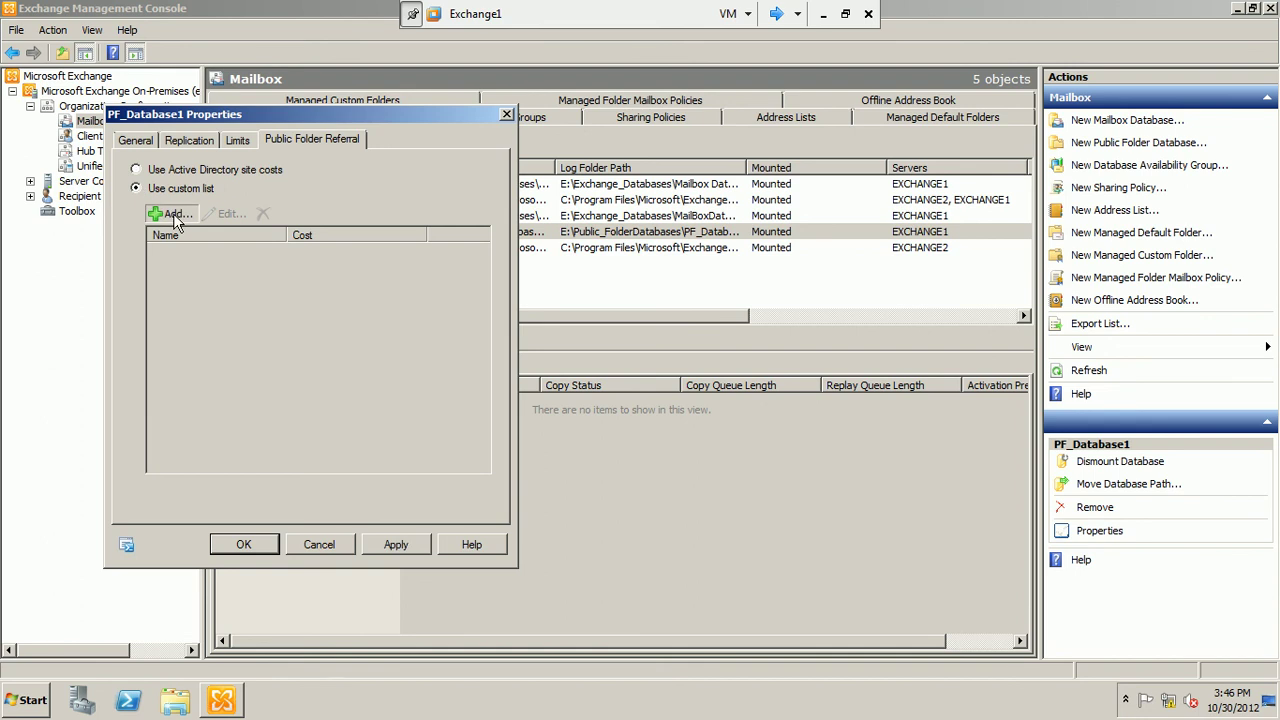
pyautogui.click(173, 214)
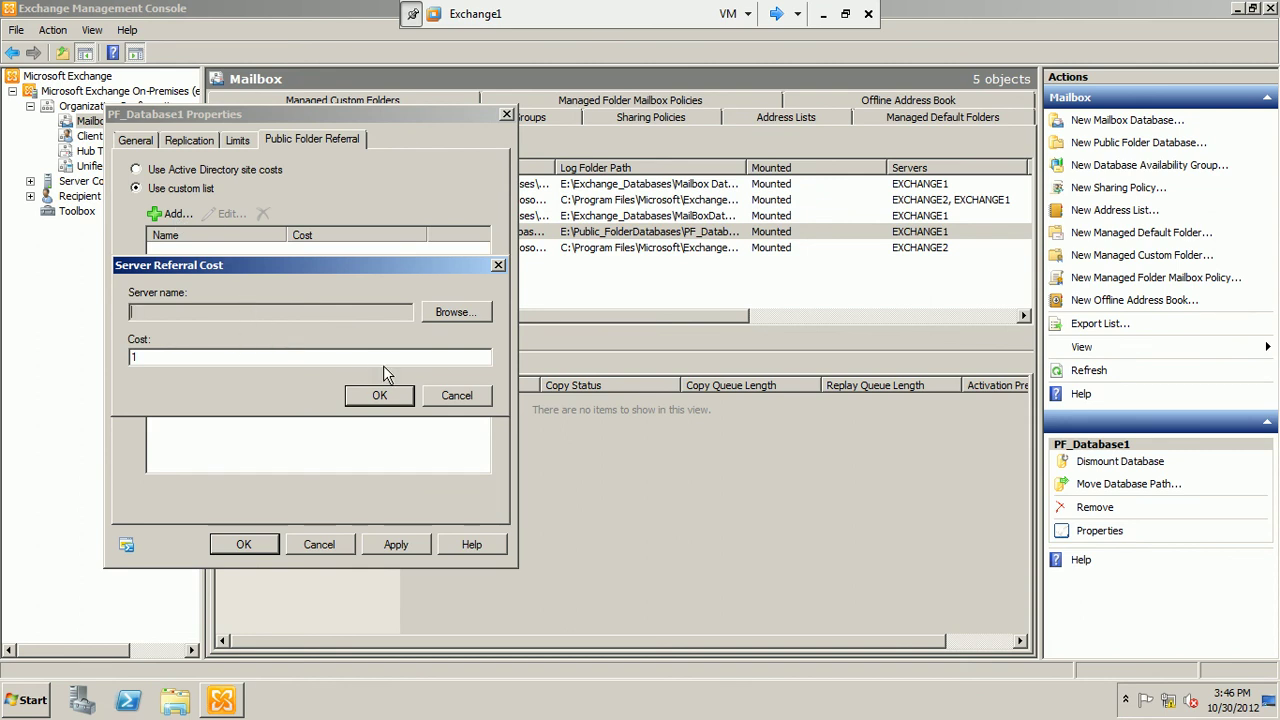
pyautogui.click(452, 397)
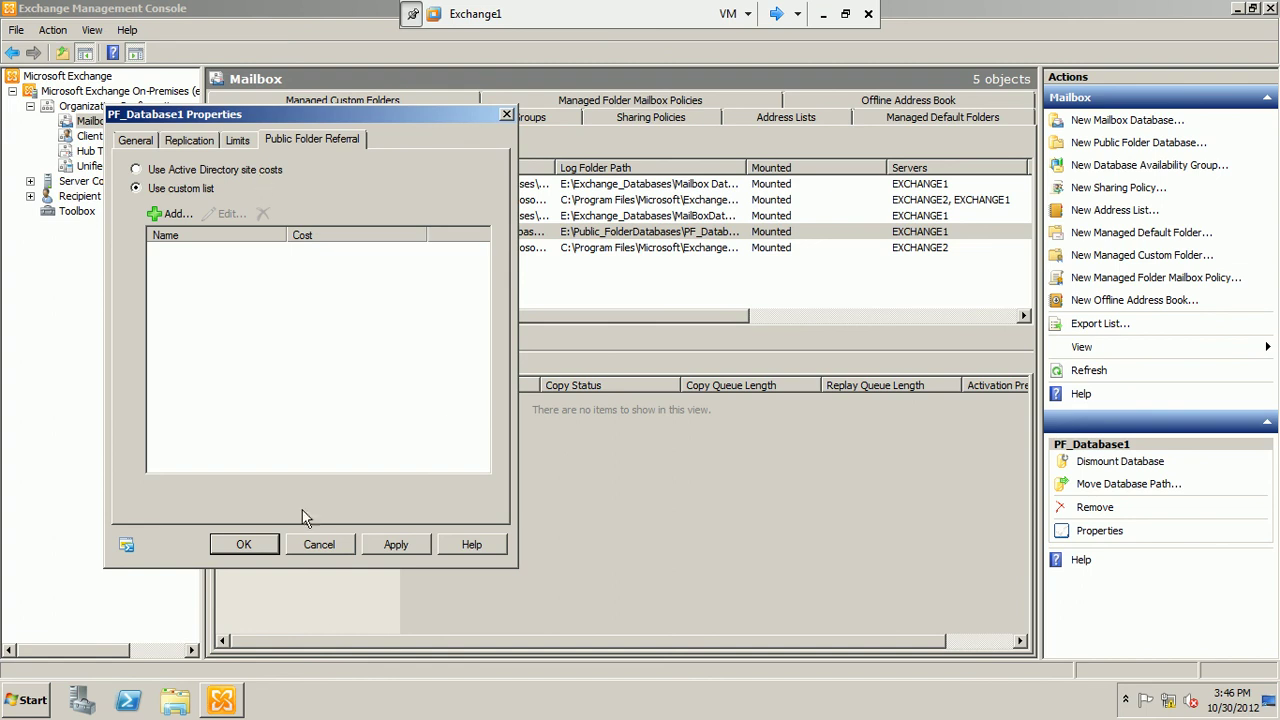
pyautogui.click(316, 545)
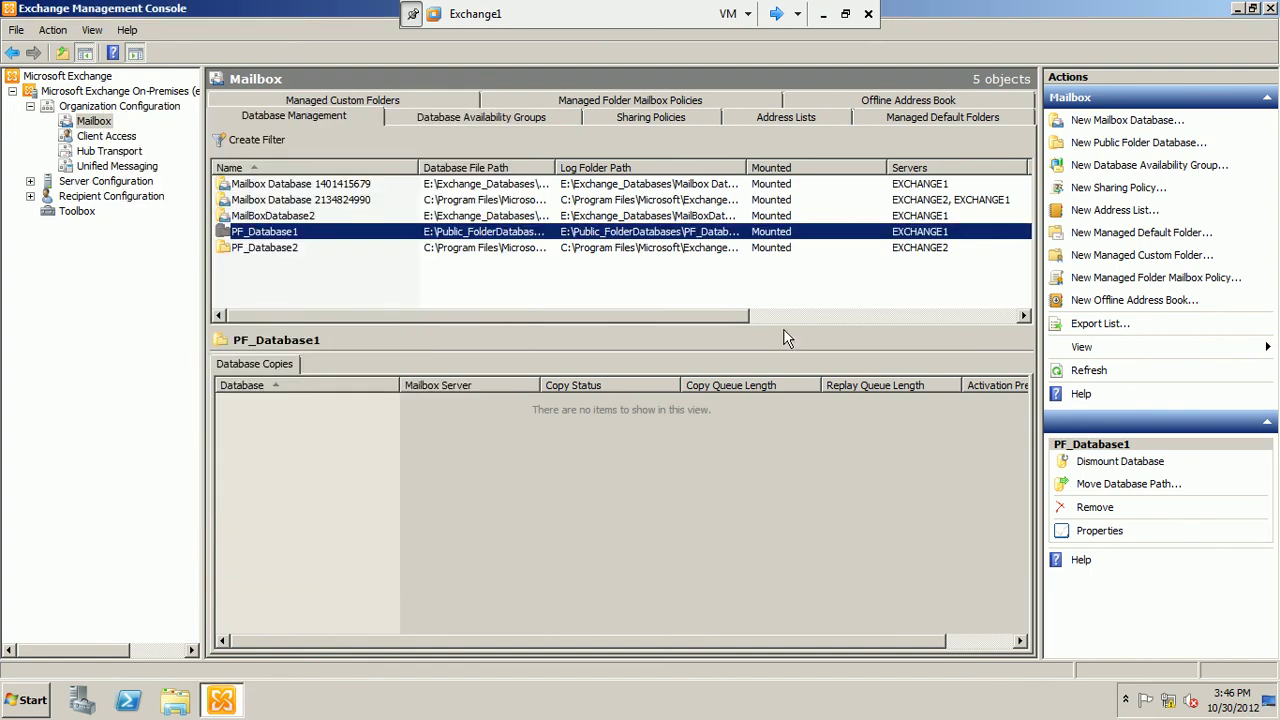
# Step: Close the Exchange Management Console and shut down the Exchange1 server with the reason Hardware: Maintenance (Planned)
pyautogui.click(1270, 8)
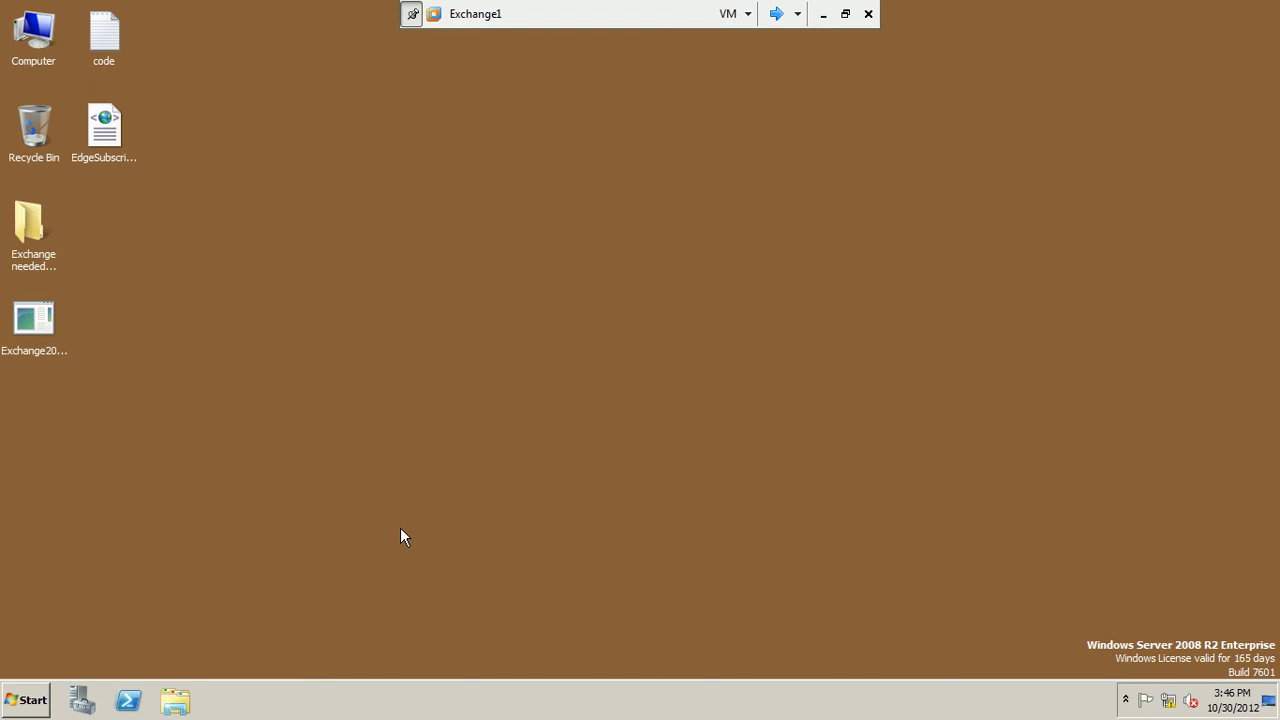
pyautogui.click(18, 710)
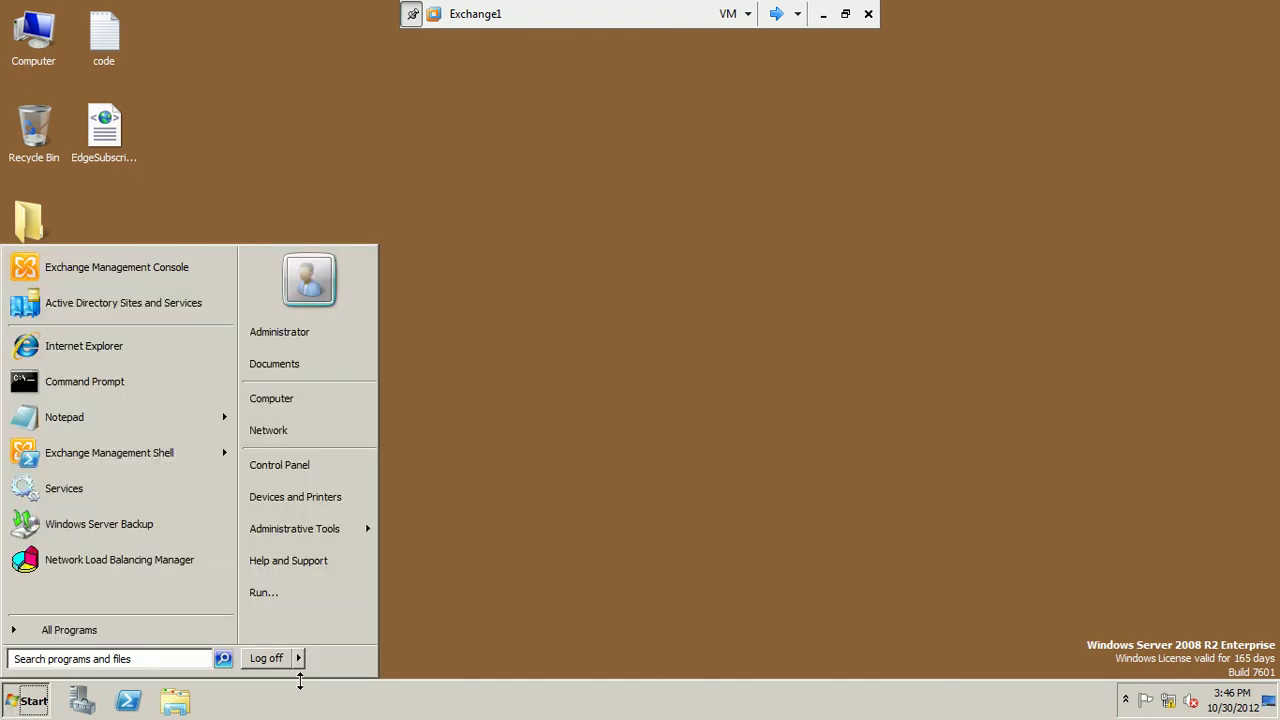
pyautogui.click(302, 662)
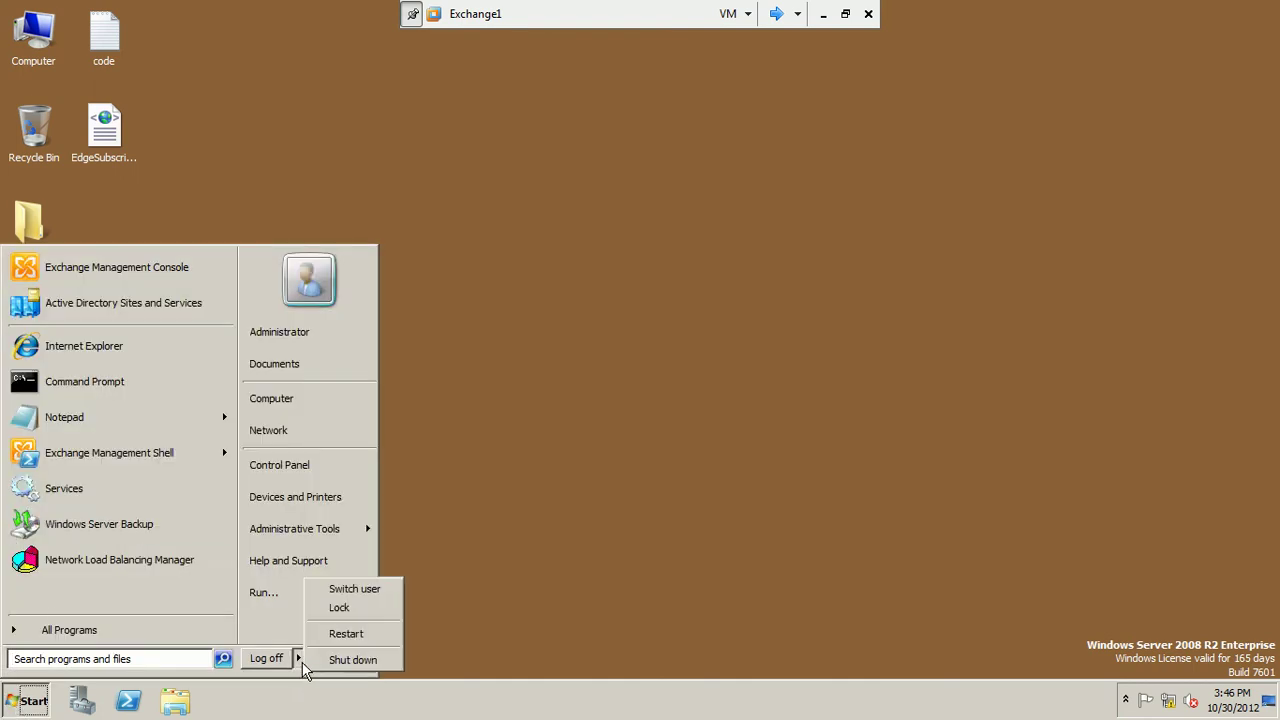
pyautogui.click(332, 652)
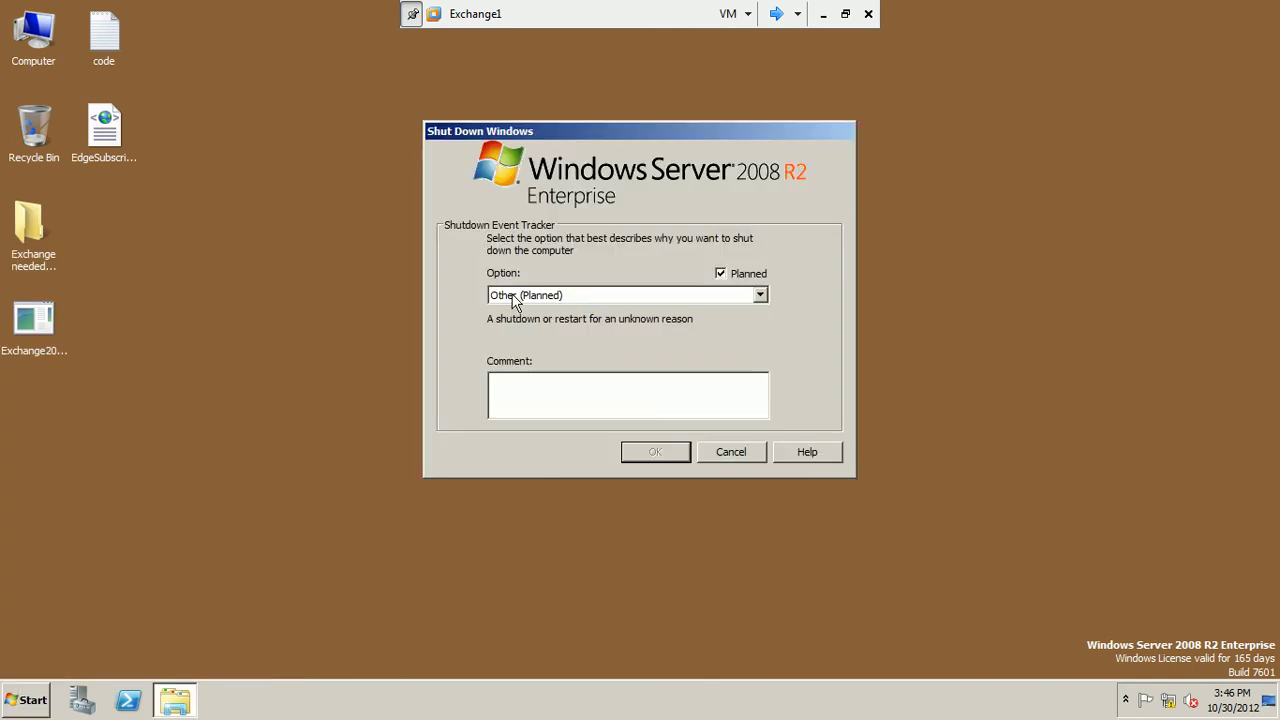
pyautogui.click(514, 296)
pyautogui.click(525, 324)
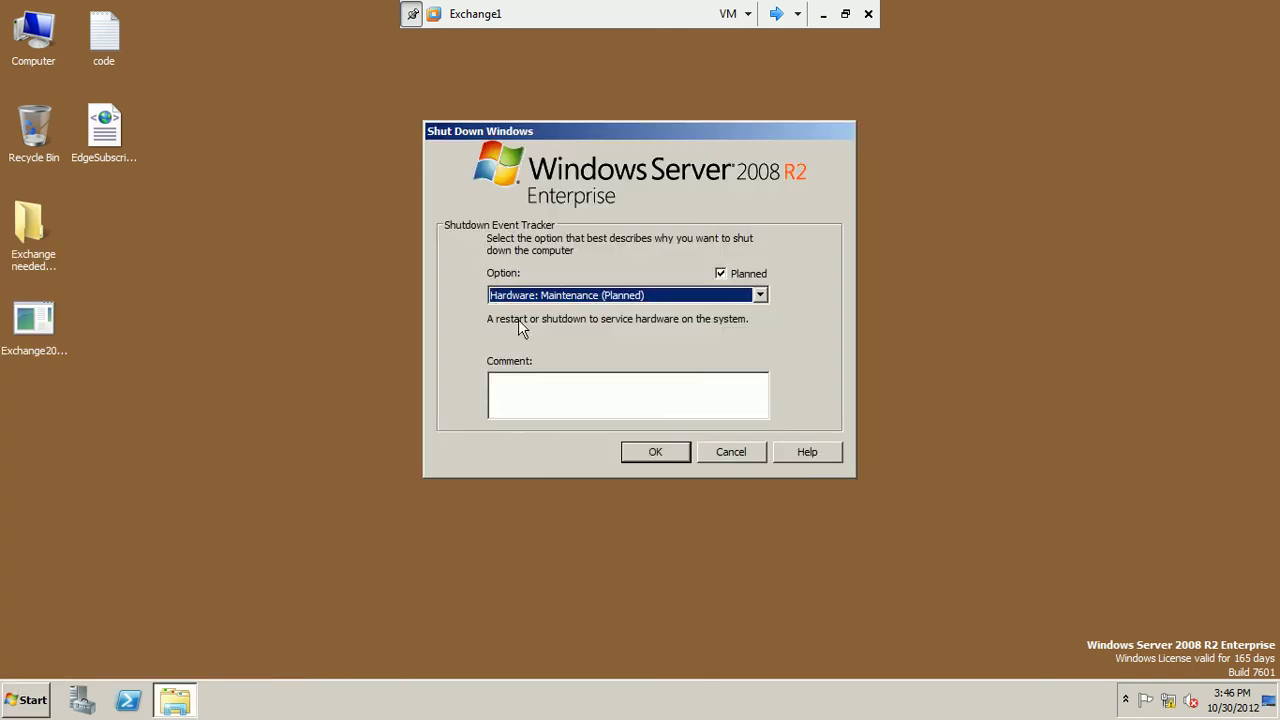
pyautogui.click(641, 458)
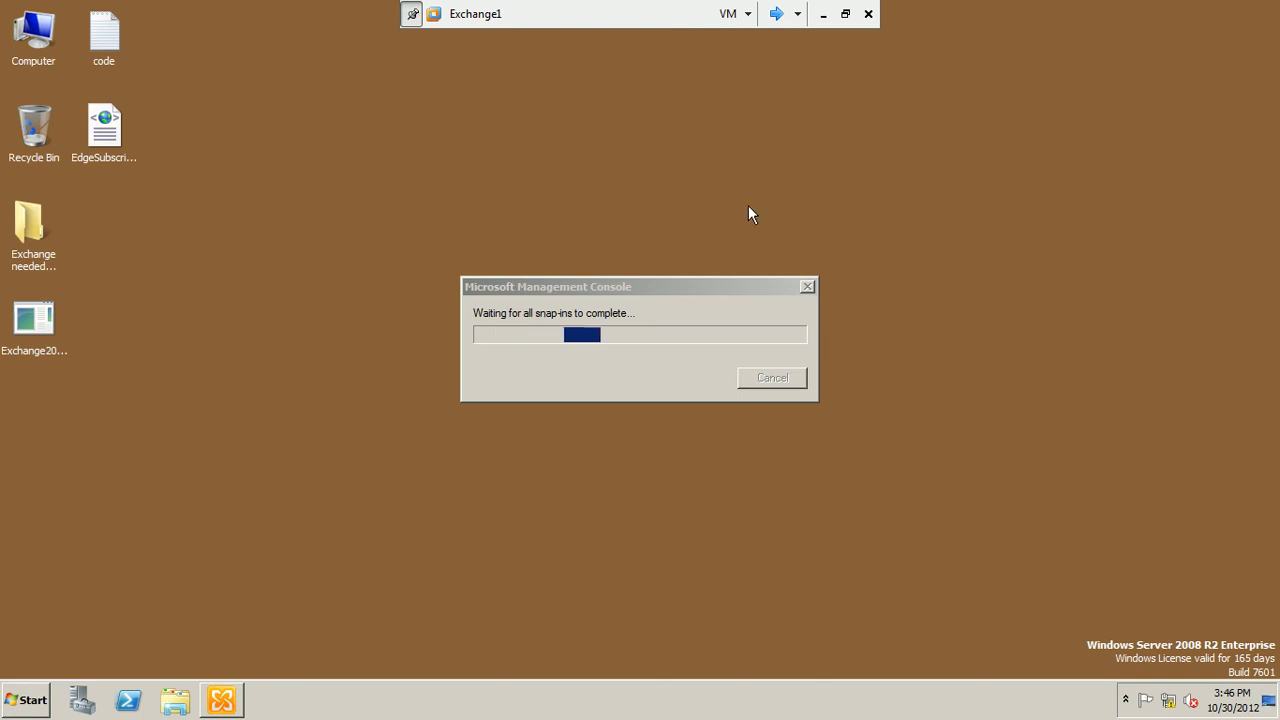
pyautogui.click(776, 14)
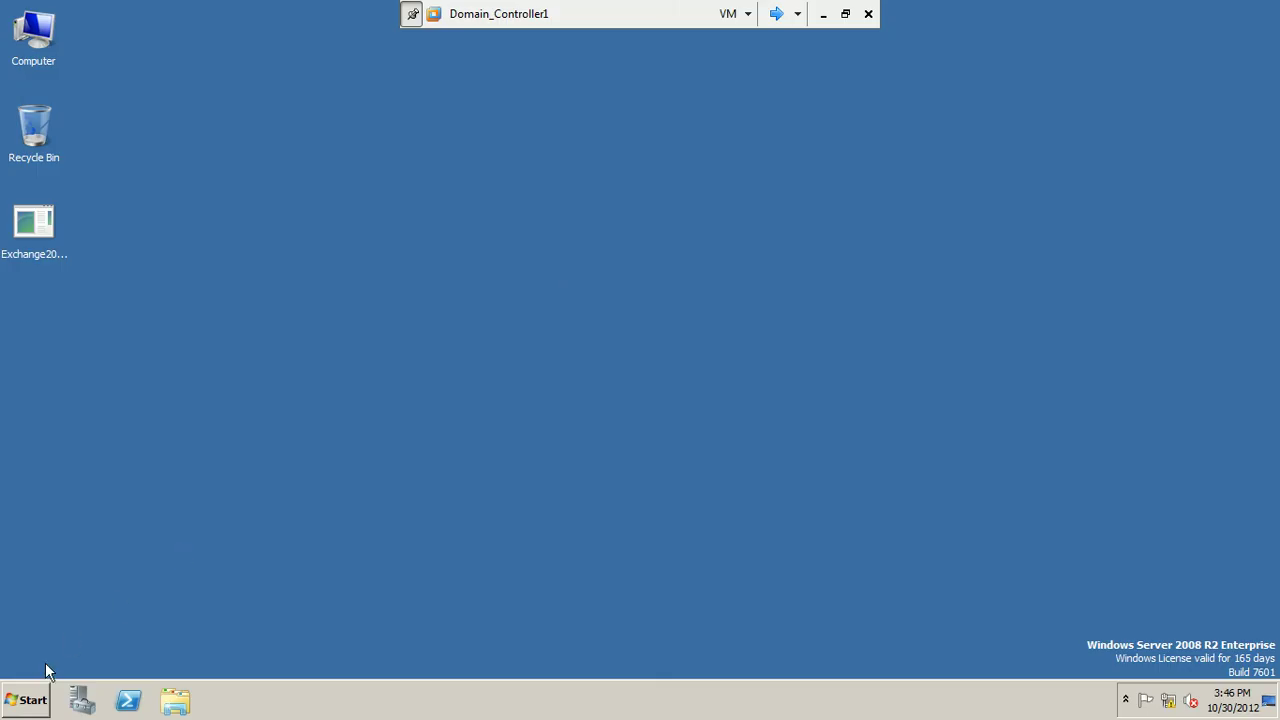
pyautogui.click(37, 703)
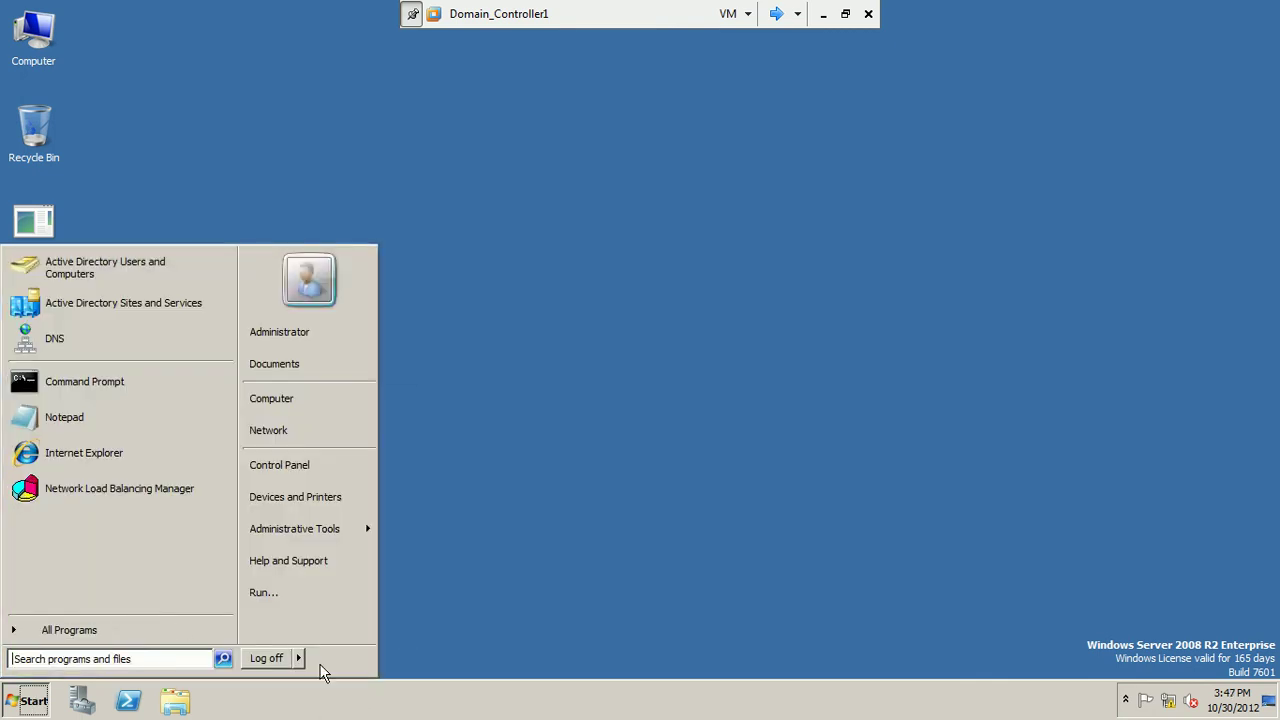
pyautogui.click(298, 660)
pyautogui.click(540, 440)
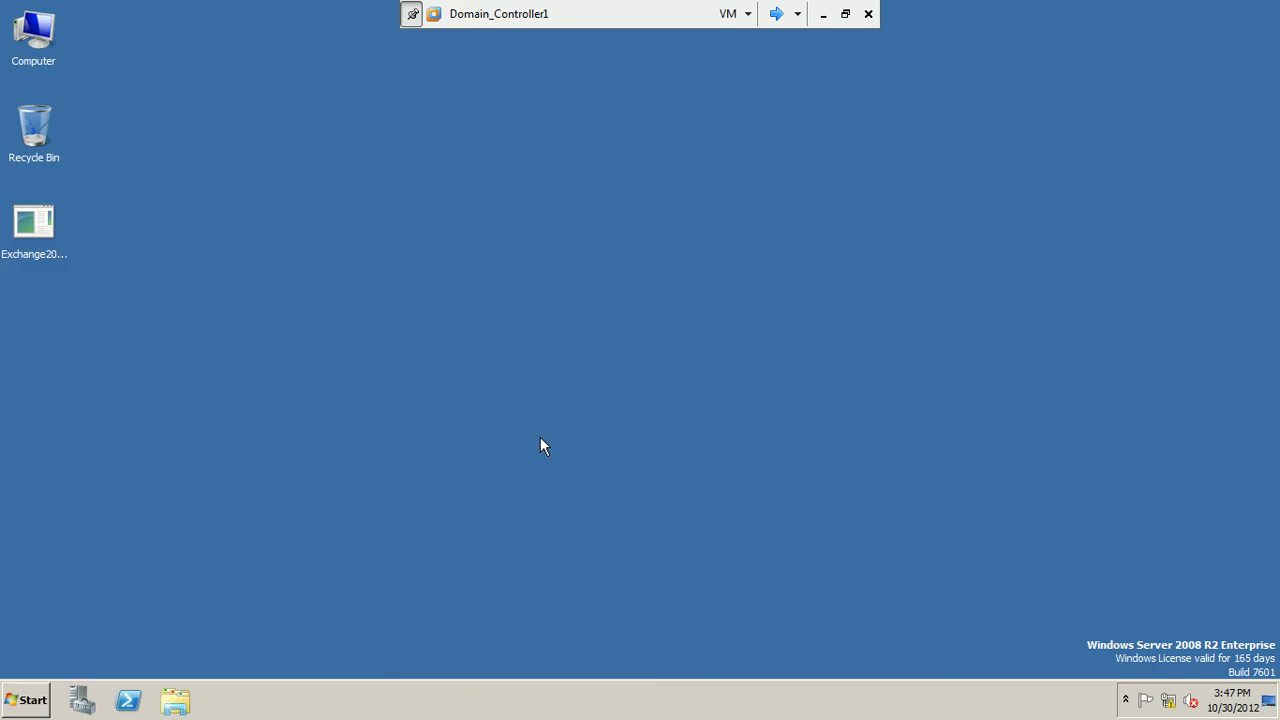
# Step: Switch to the edge1 virtual machine, close its Scripts folder and shut it down with the reason Hardware: Installation (Planned)
pyautogui.click(776, 14)
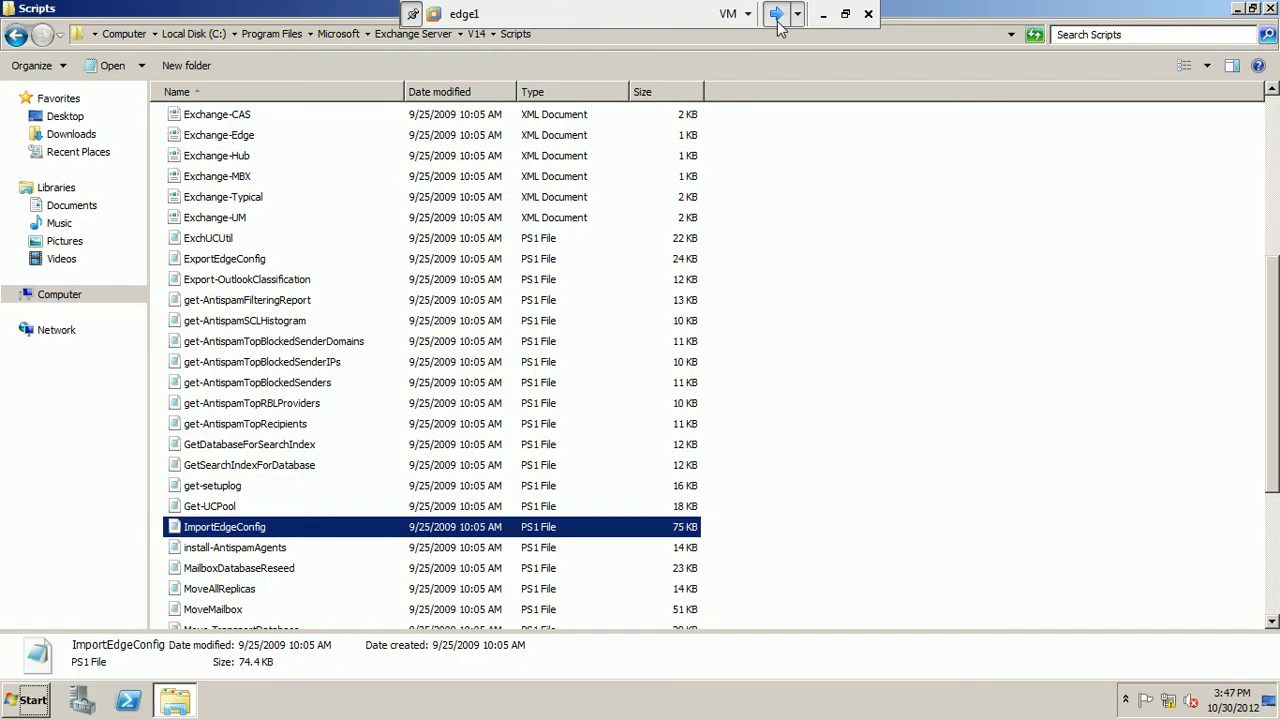
pyautogui.click(1270, 9)
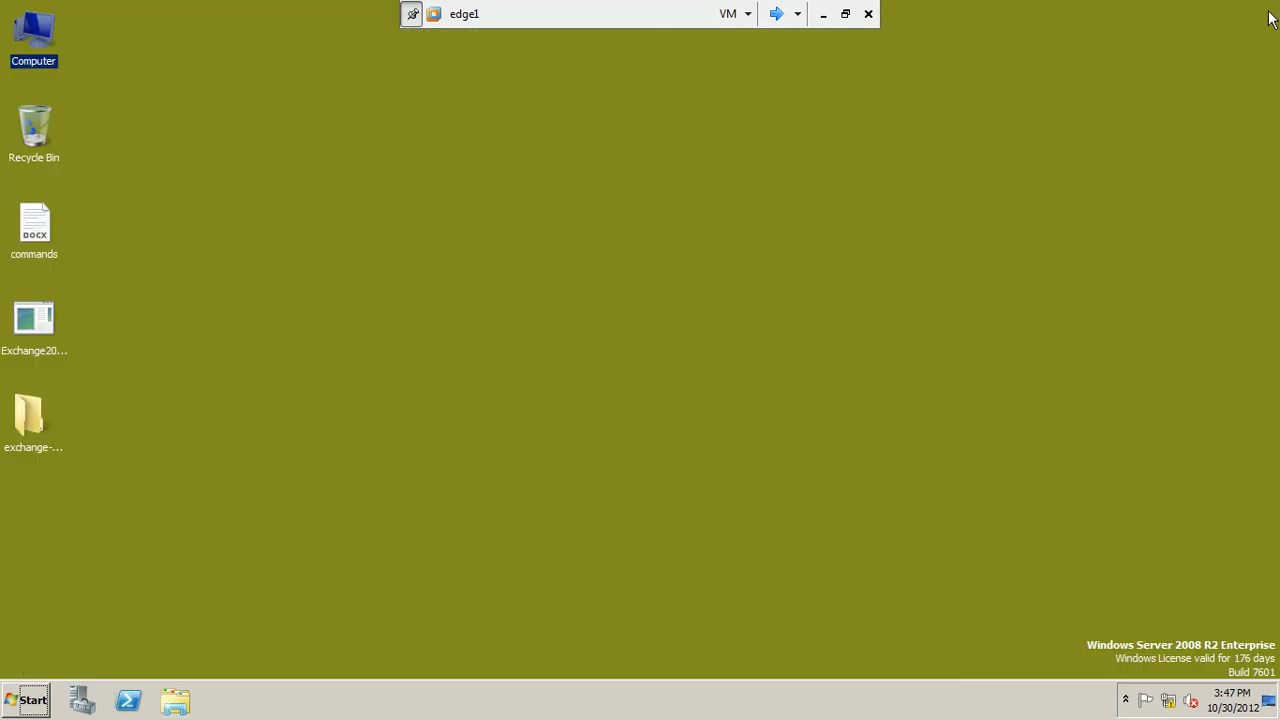
pyautogui.click(34, 710)
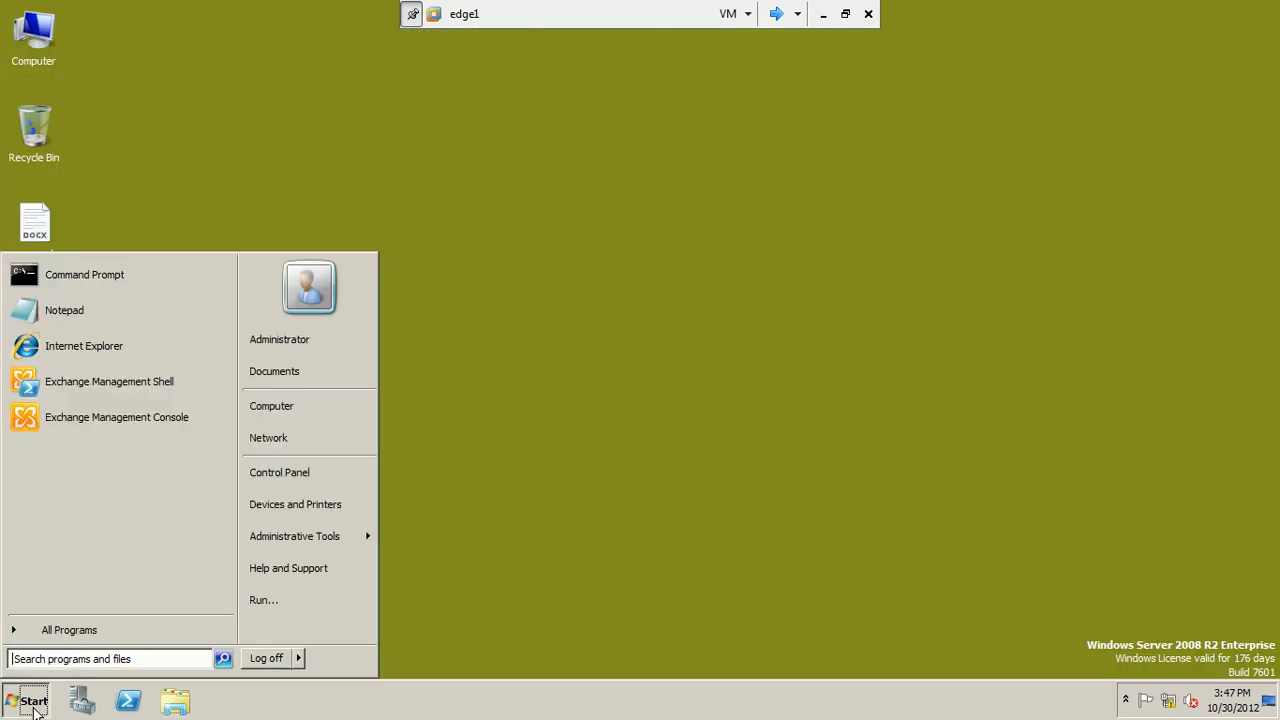
pyautogui.click(301, 668)
pyautogui.click(334, 660)
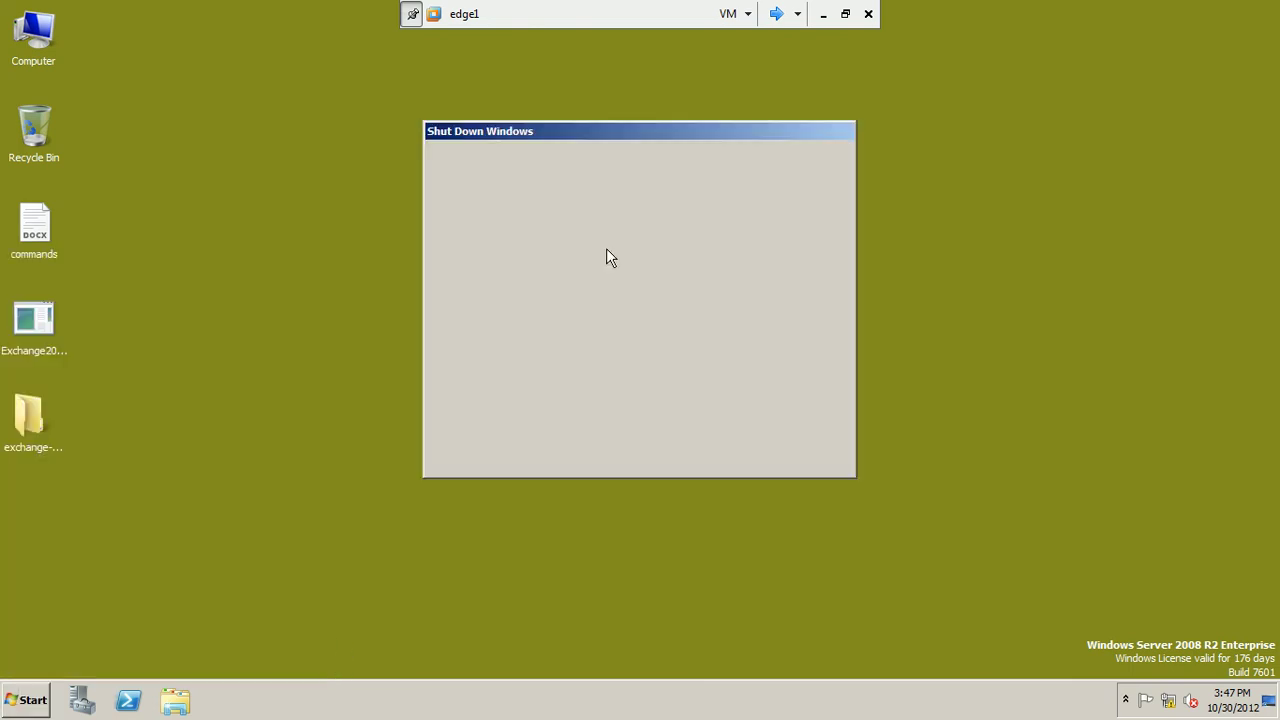
pyautogui.click(630, 296)
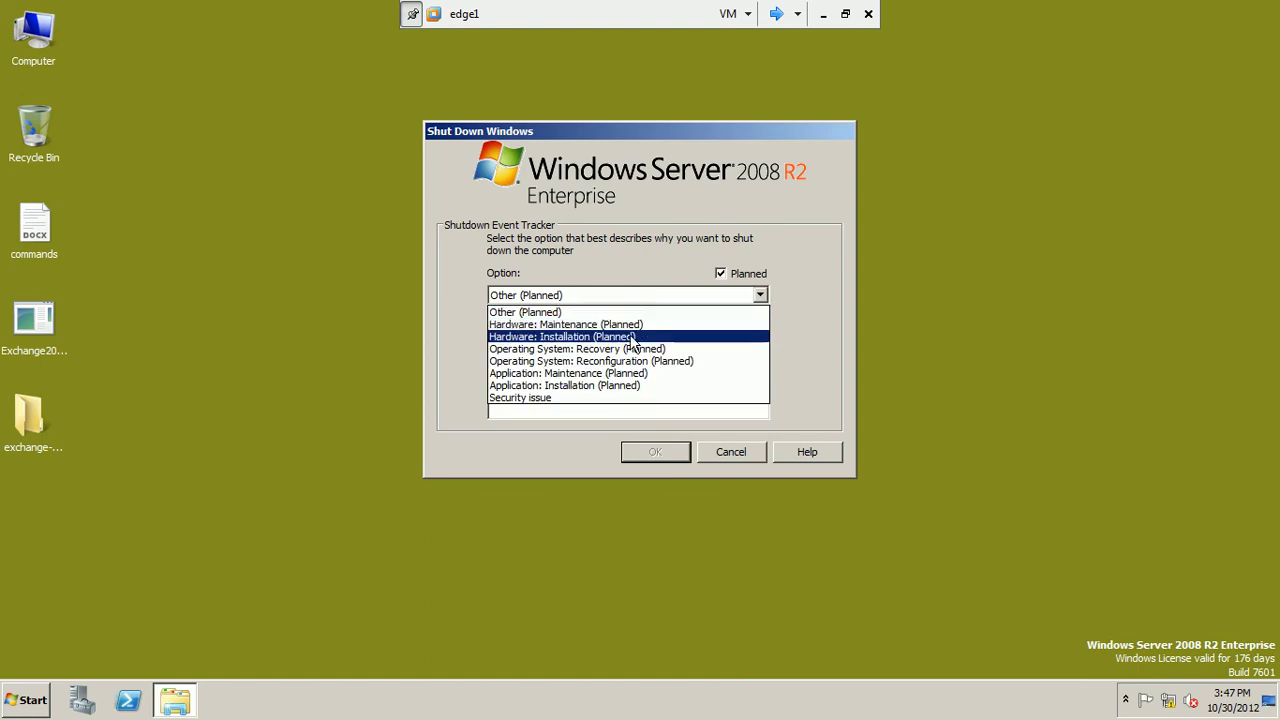
pyautogui.click(630, 337)
pyautogui.click(640, 458)
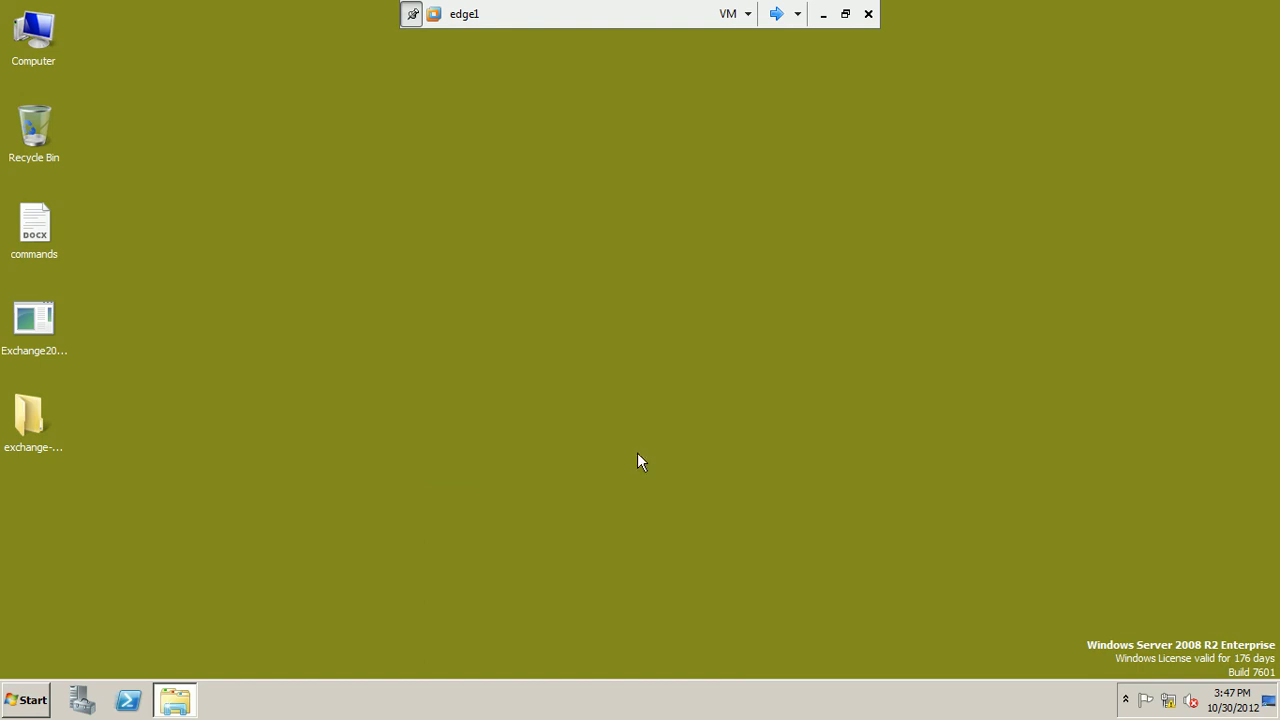
# Step: Switch to the Exchange2 virtual machine, close its Exchange Management Console and bring up the Start menu
pyautogui.click(776, 14)
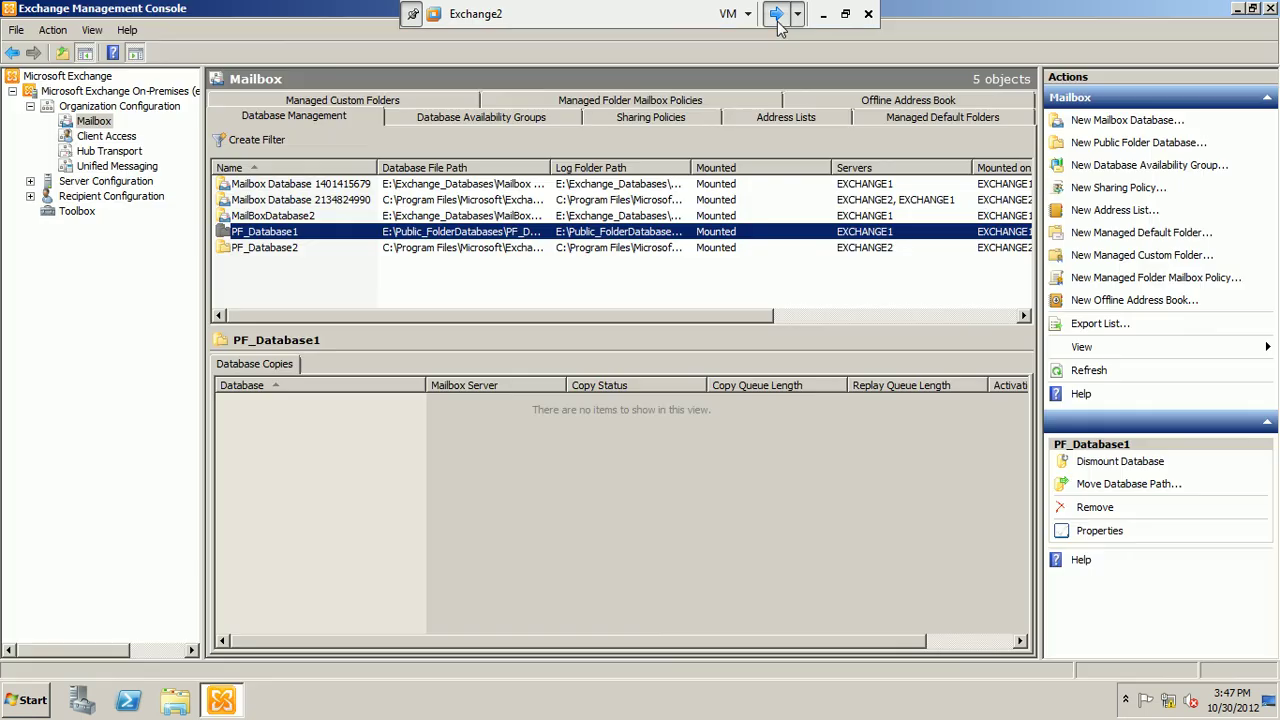
pyautogui.click(1270, 8)
pyautogui.click(30, 699)
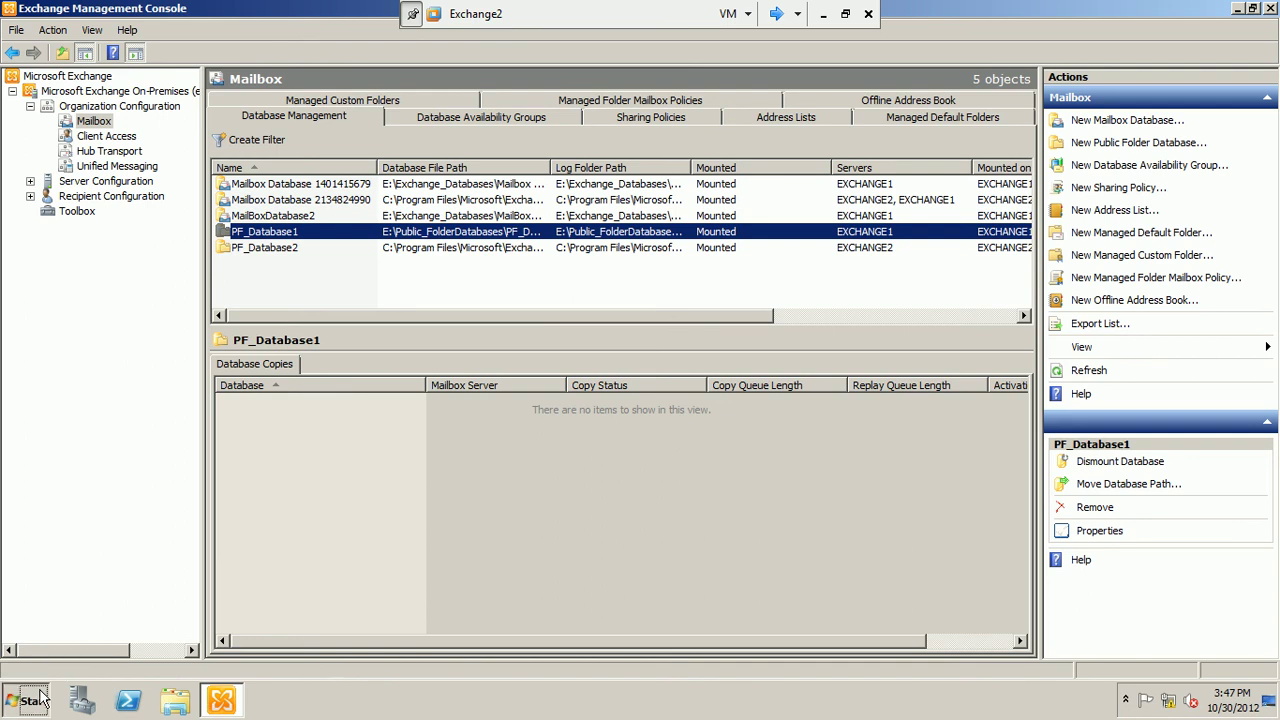
# Step: Switch to the Domain_Controller1 virtual machine and shut it down with the reason Hardware: Installation (Planned)
pyautogui.click(778, 14)
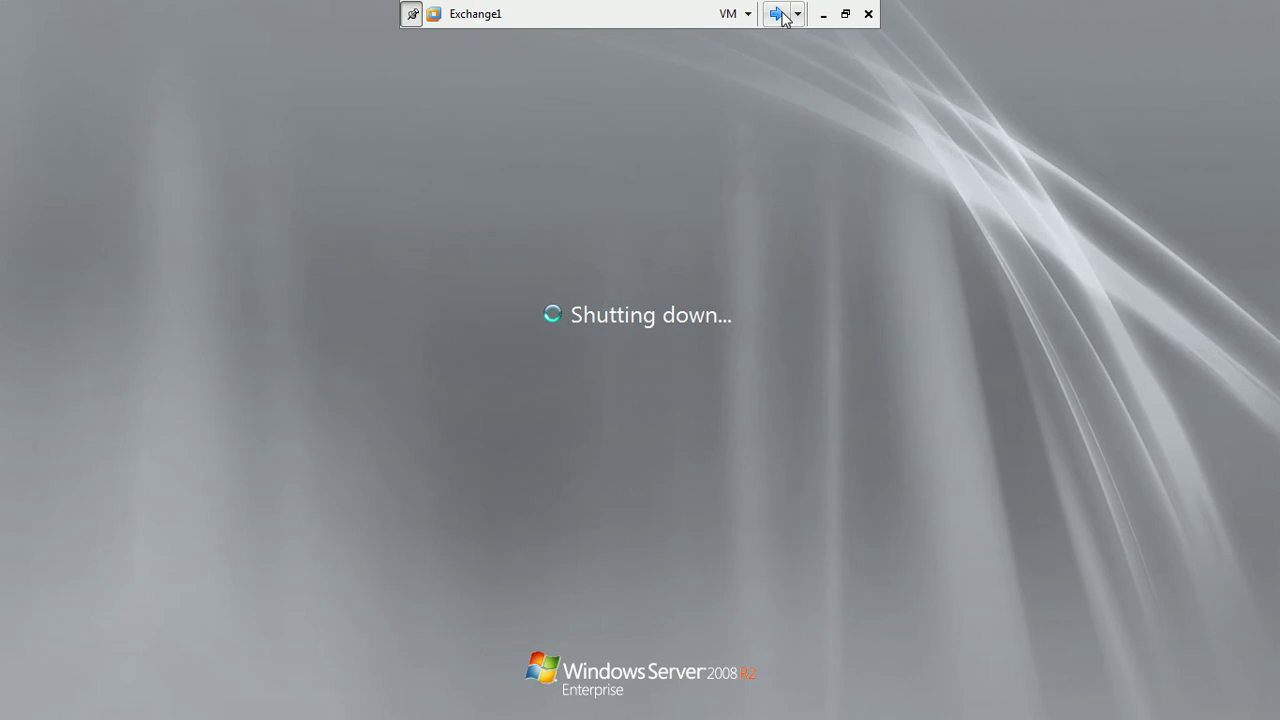
pyautogui.click(778, 14)
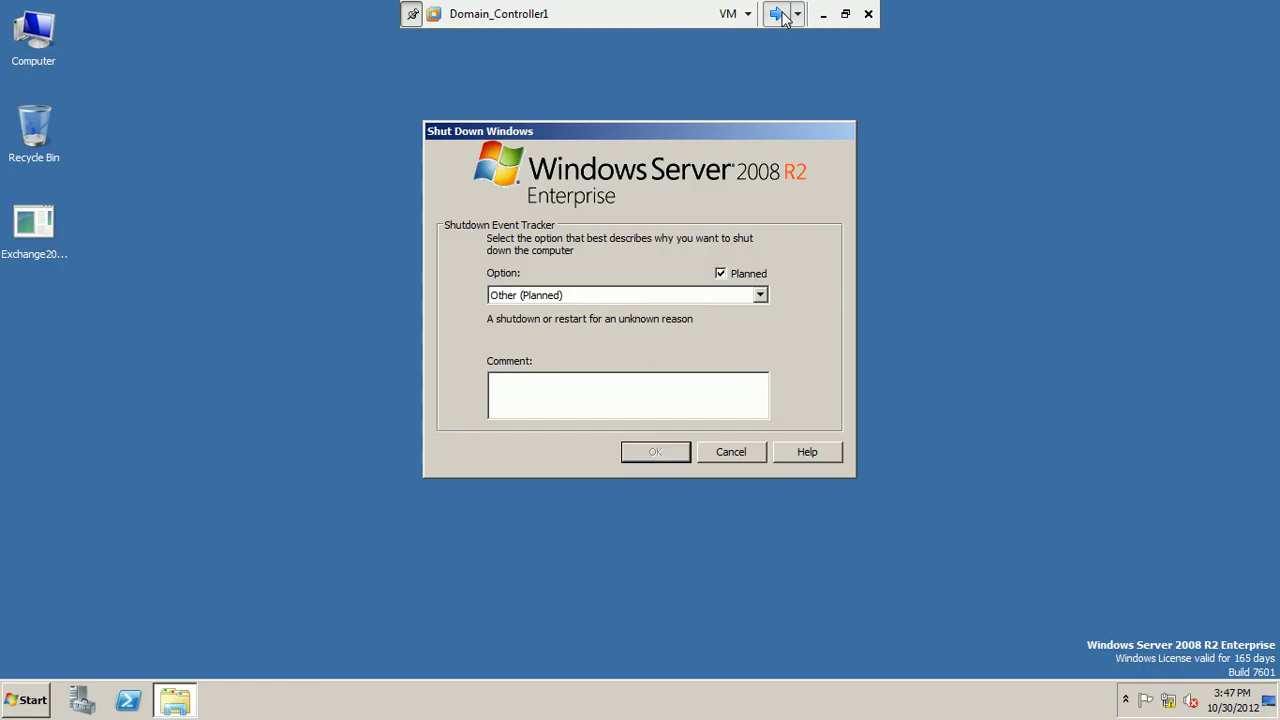
pyautogui.click(667, 295)
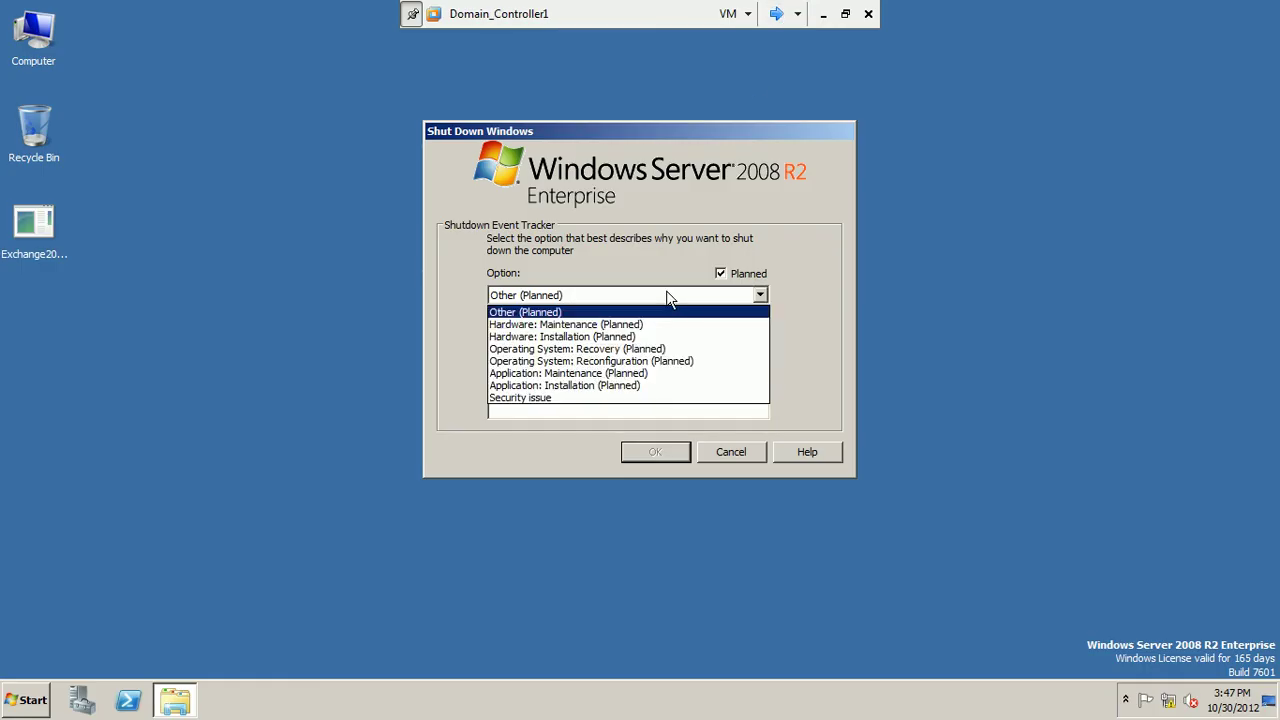
pyautogui.click(654, 338)
pyautogui.click(643, 453)
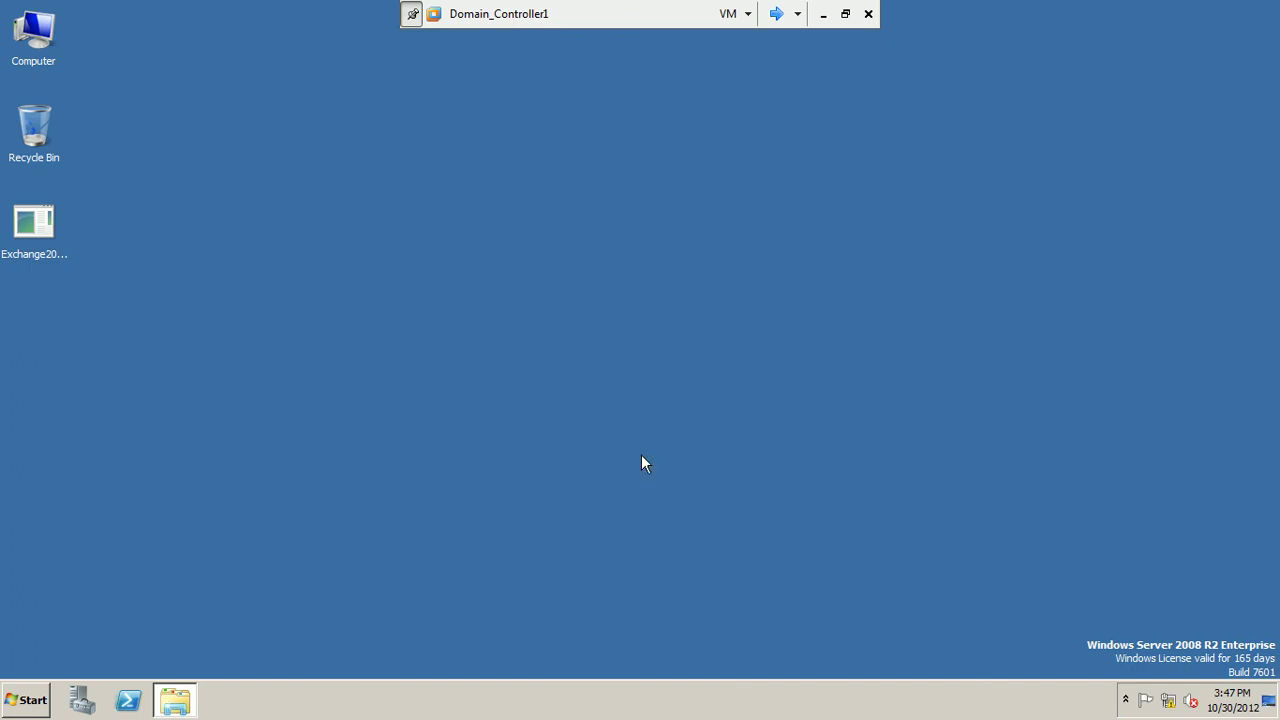
# Step: Return to the Exchange2 virtual machine and shut it down with the reason Hardware: Installation (Planned)
pyautogui.click(778, 14)
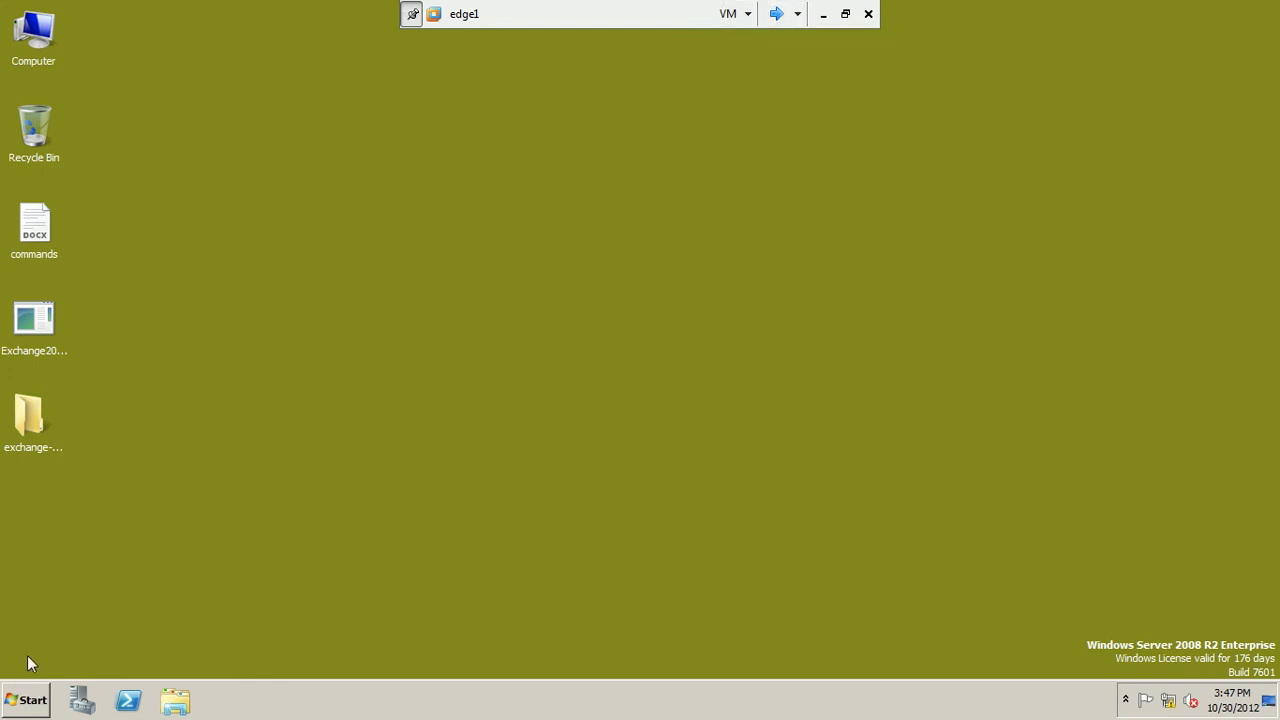
pyautogui.click(773, 16)
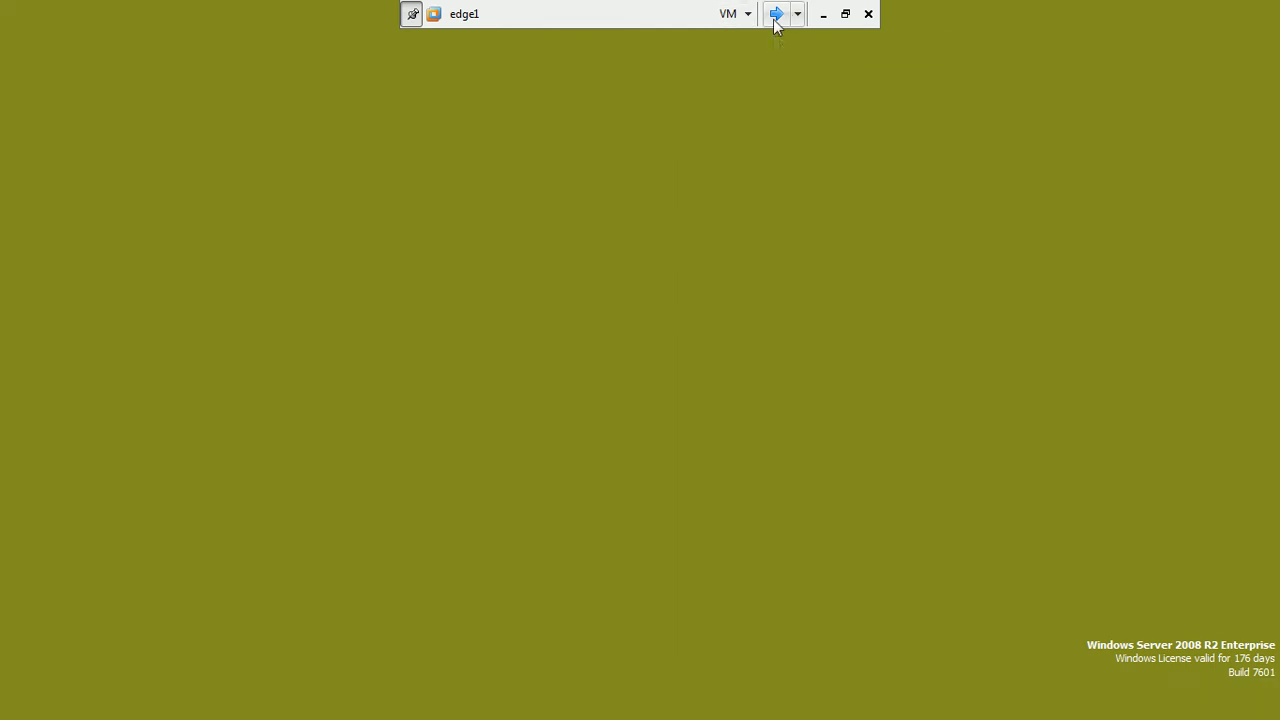
pyautogui.click(775, 17)
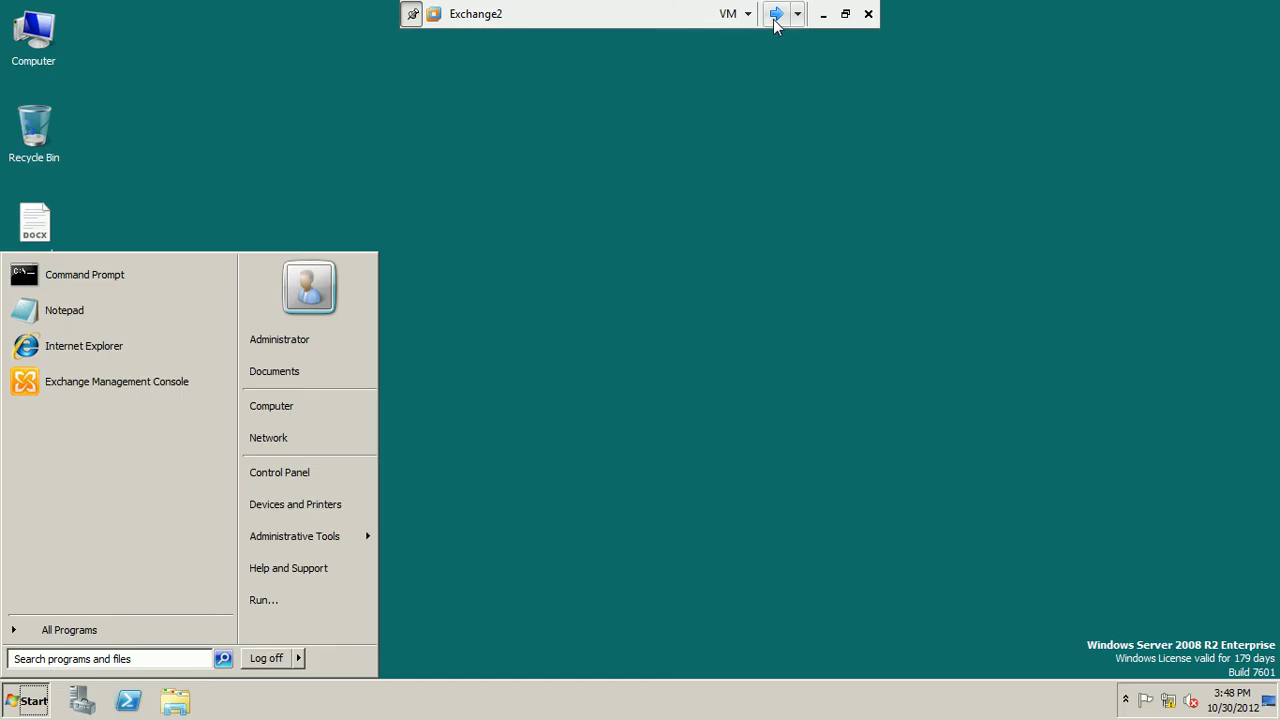
pyautogui.click(299, 659)
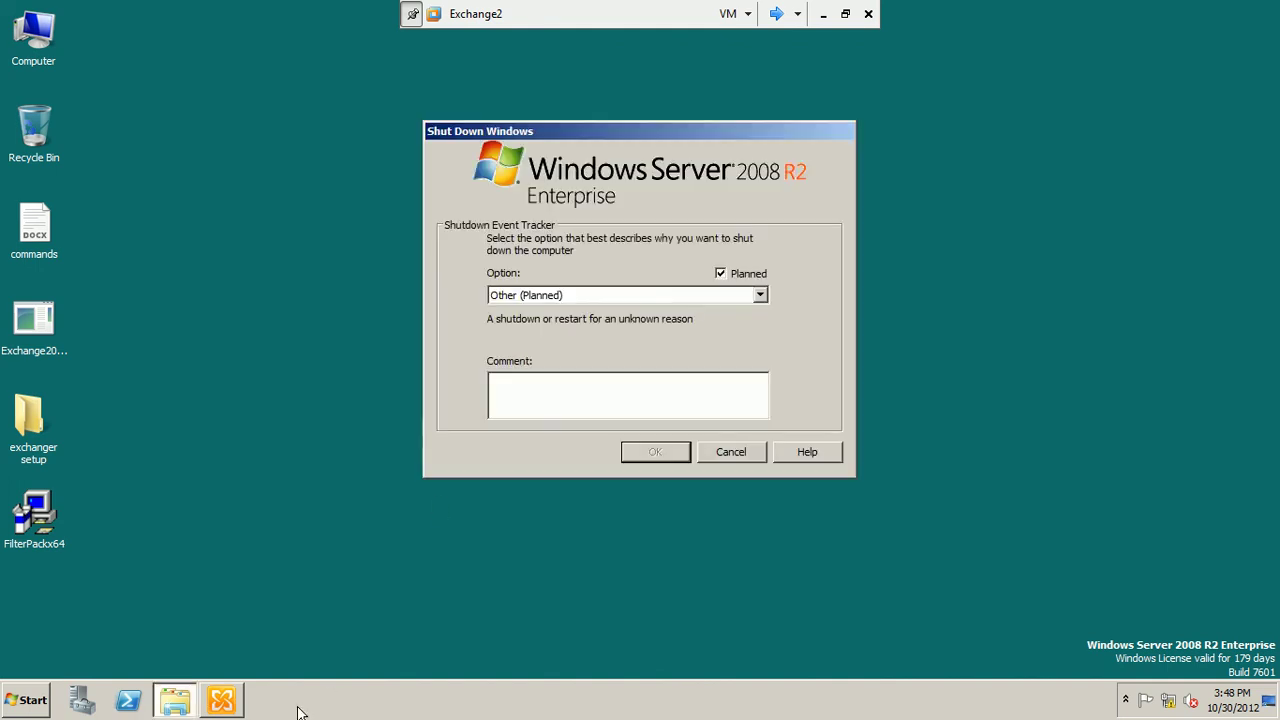
pyautogui.click(606, 297)
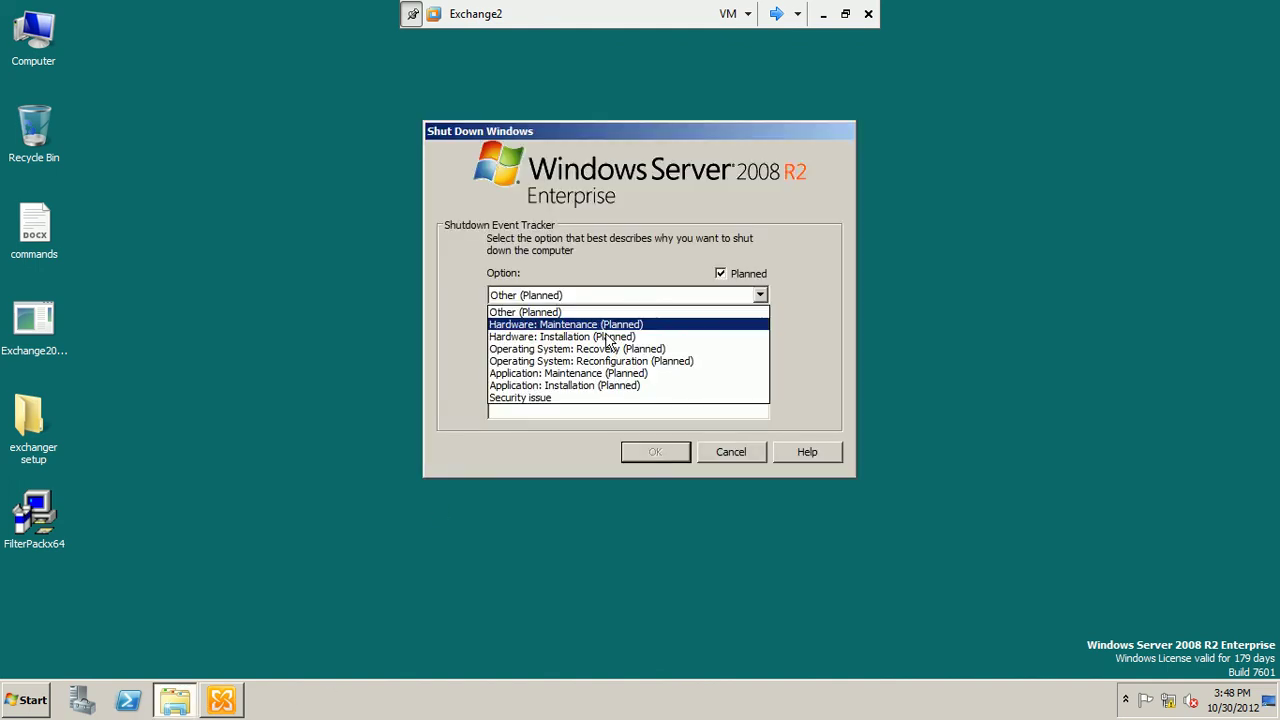
pyautogui.click(607, 337)
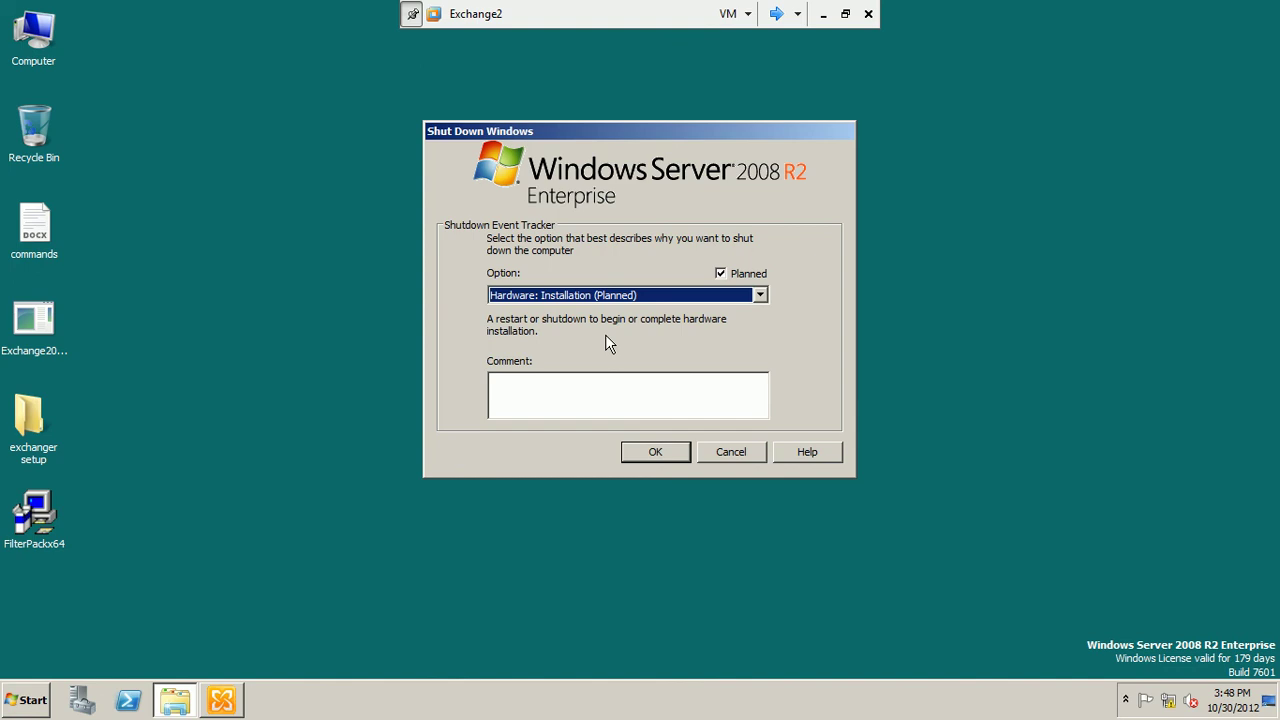
pyautogui.click(655, 452)
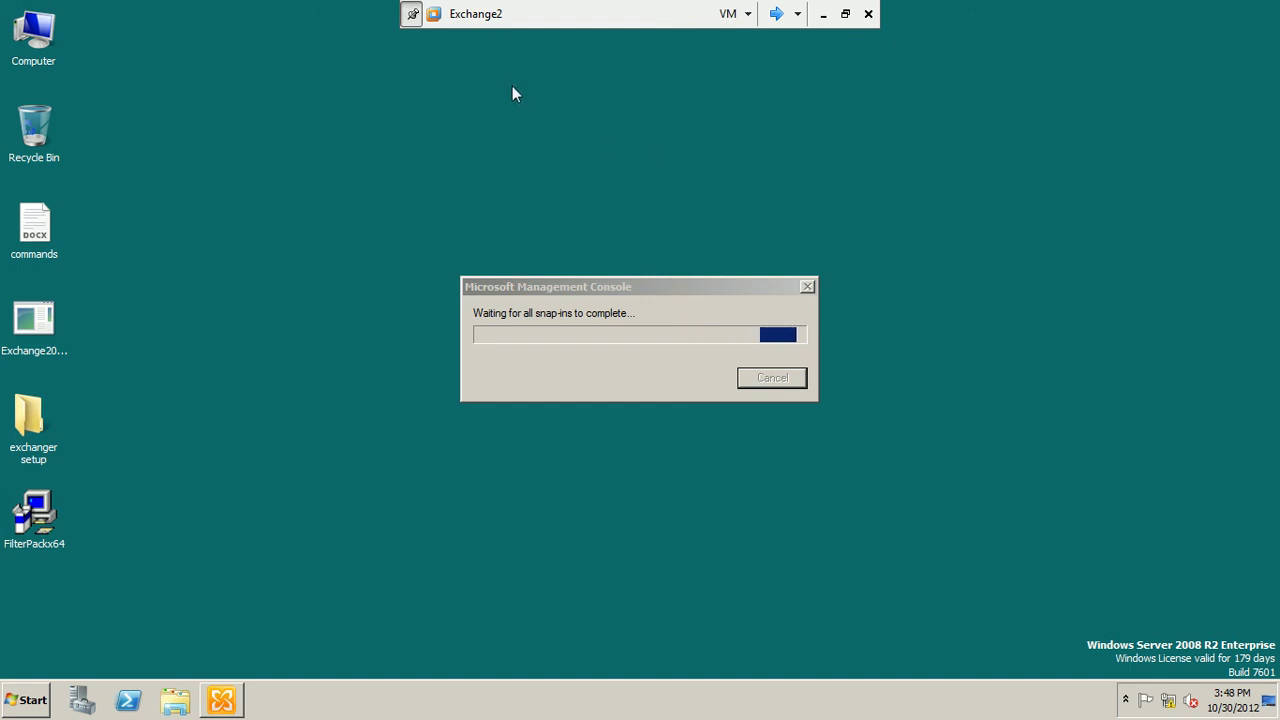
# Step: Check the shutdown progress across the virtual machines, leaving full-screen view to inspect Exchange2 and Domain_Controller1 in VMware Workstation
pyautogui.click(777, 14)
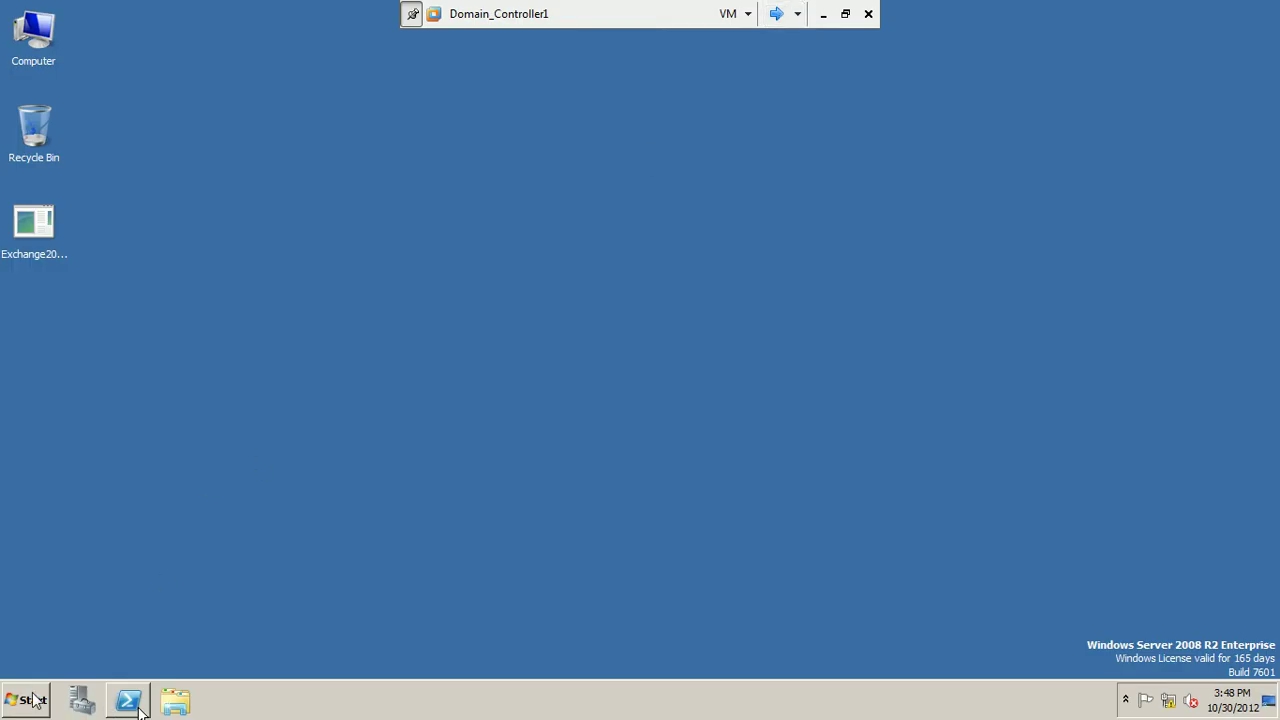
pyautogui.click(777, 14)
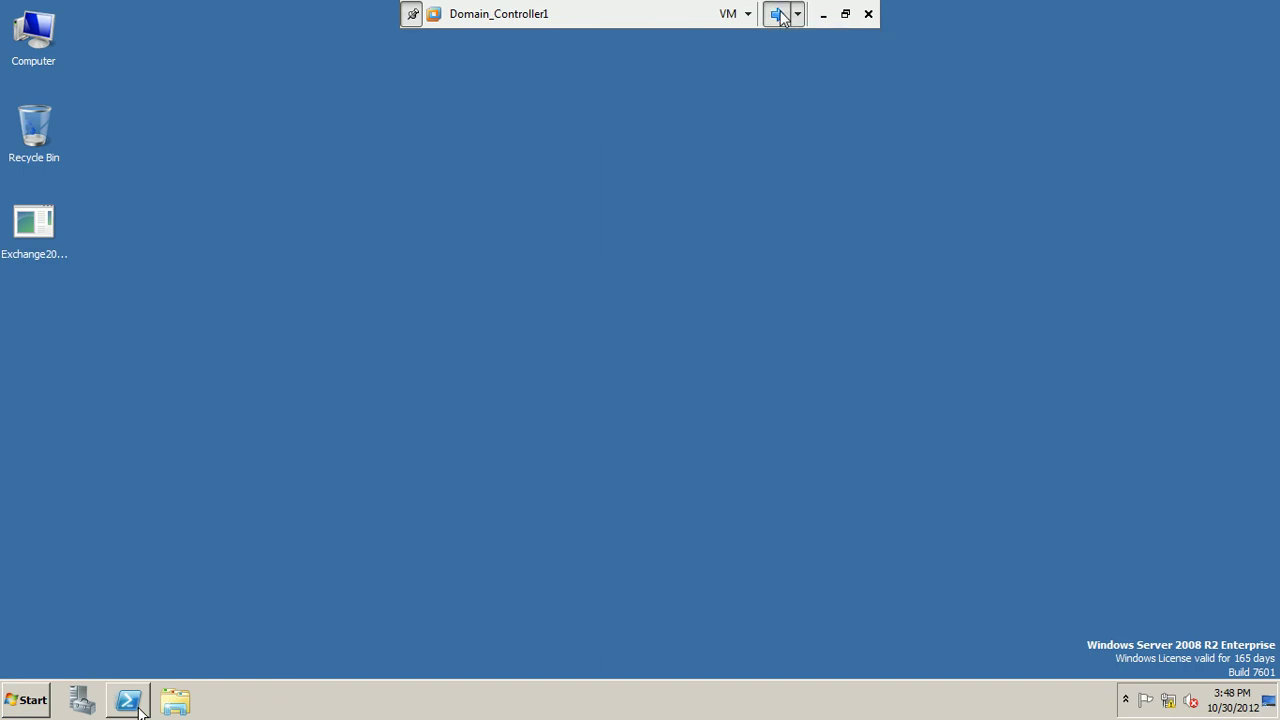
pyautogui.click(777, 14)
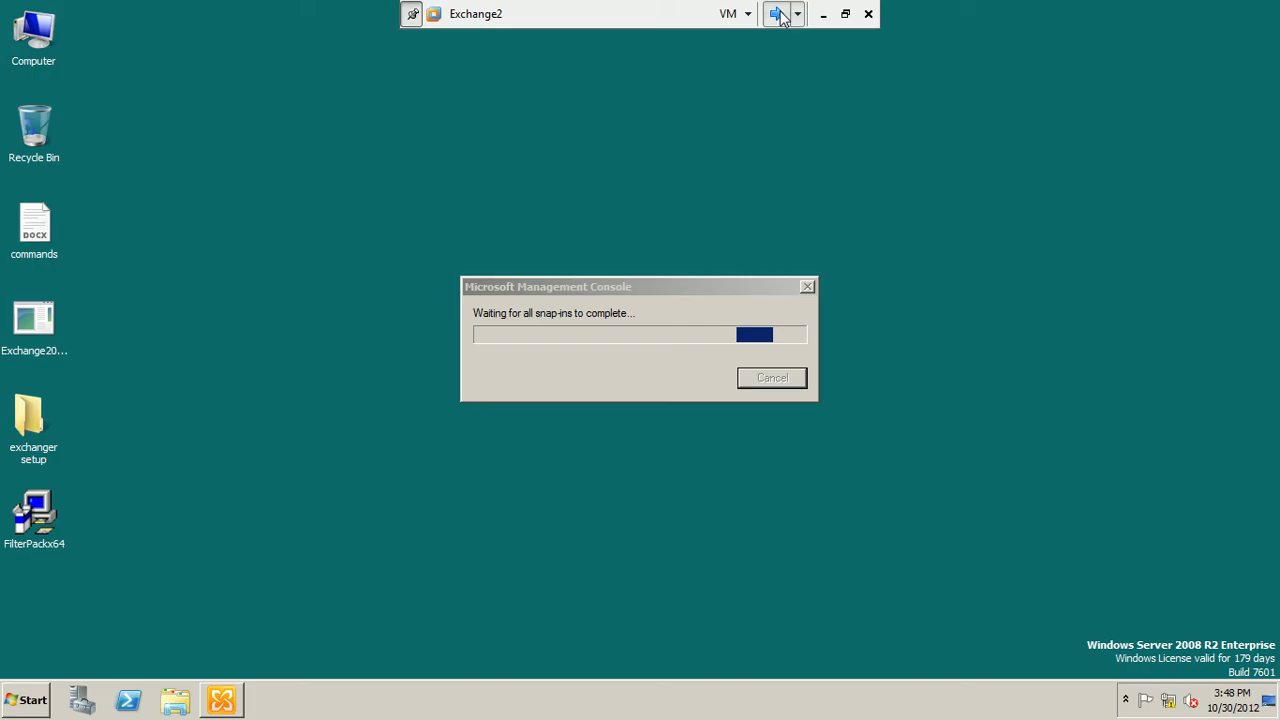
pyautogui.click(777, 14)
pyautogui.click(777, 14)
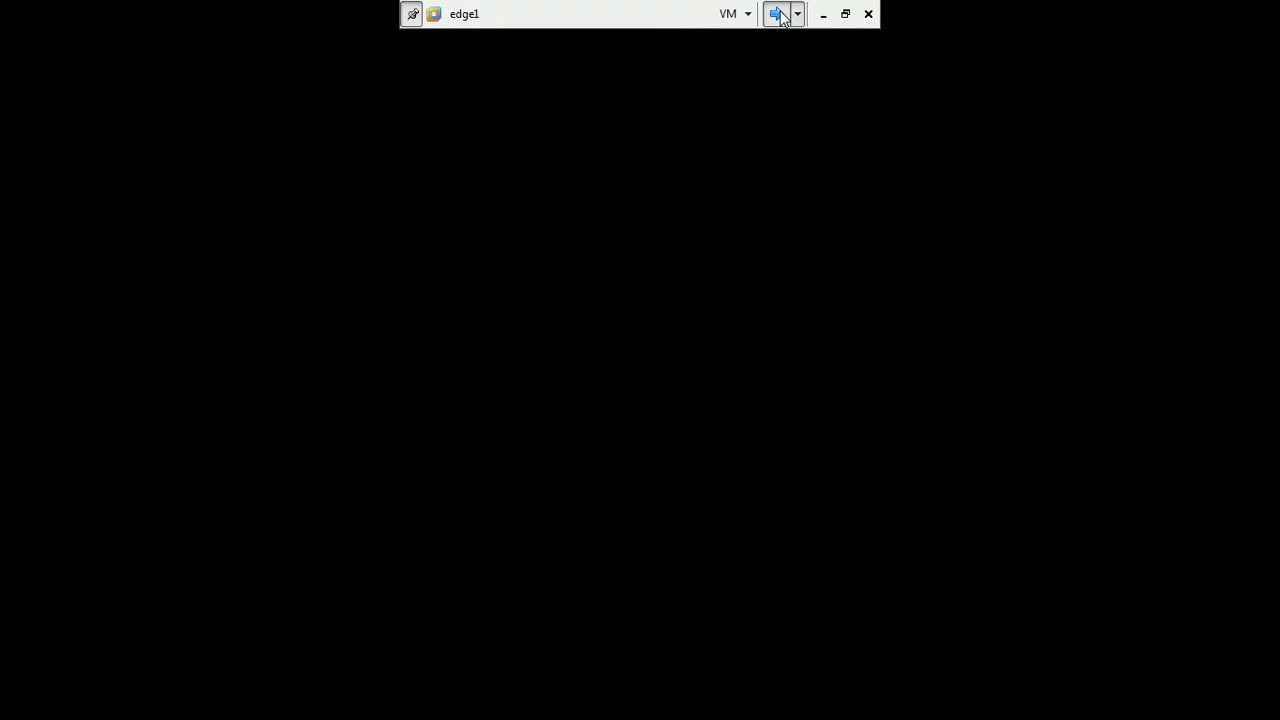
pyautogui.click(846, 13)
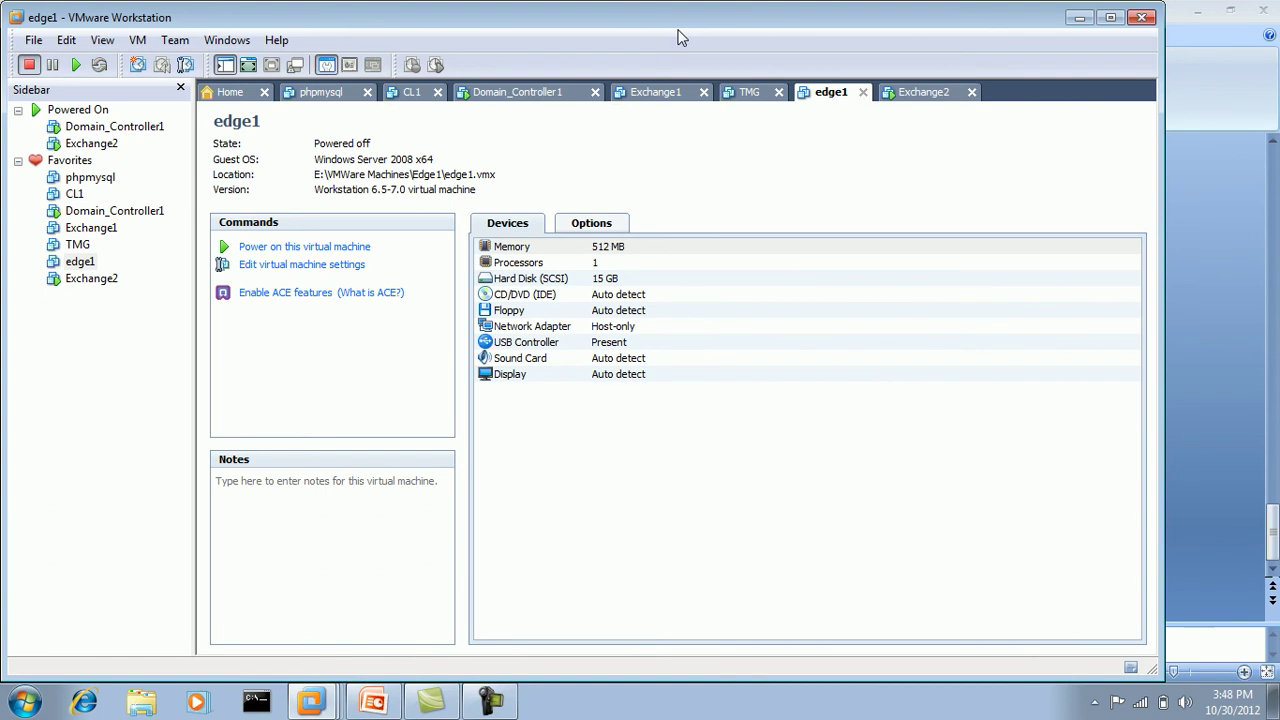
pyautogui.click(925, 92)
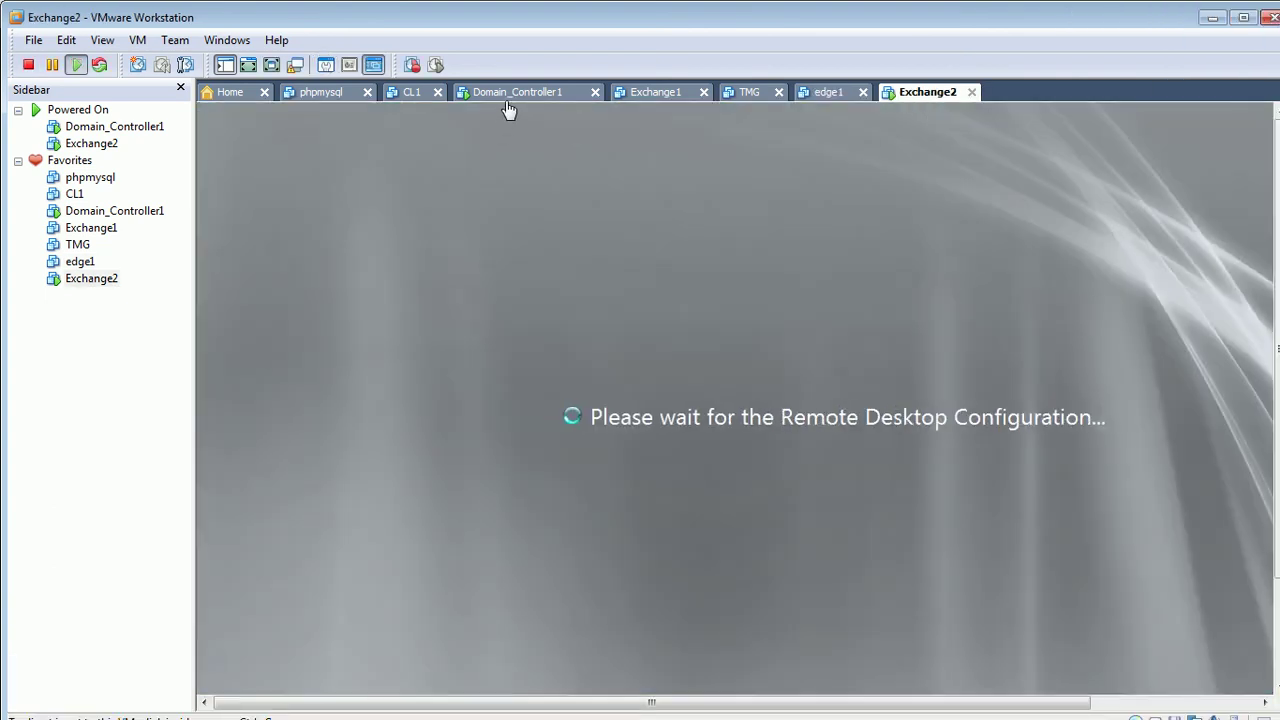
pyautogui.click(510, 100)
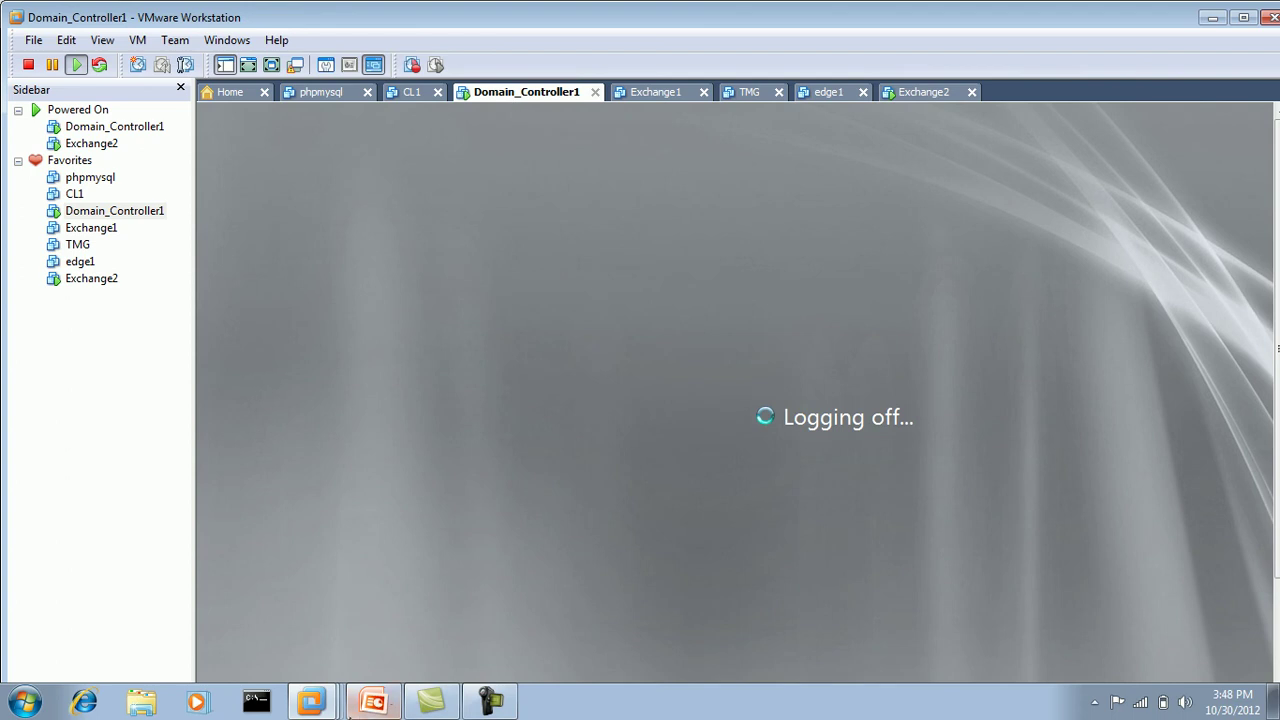
pyautogui.moveTo(369, 712)
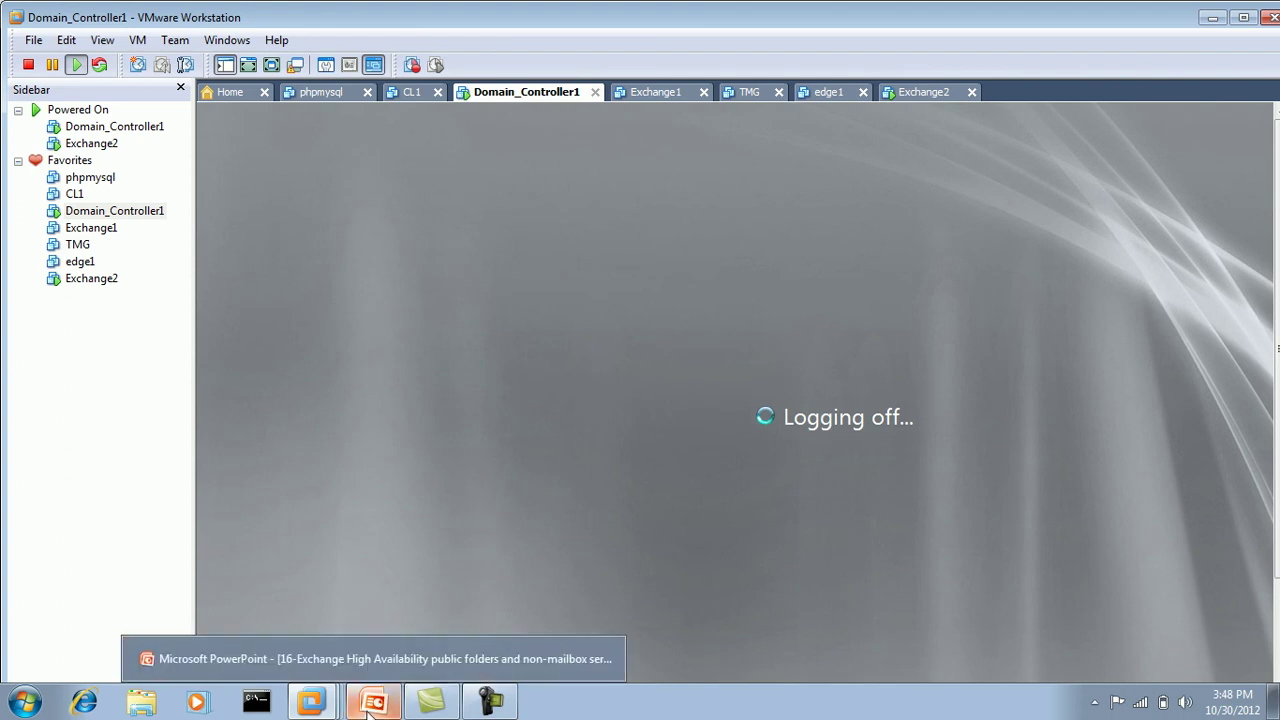
pyautogui.click(490, 702)
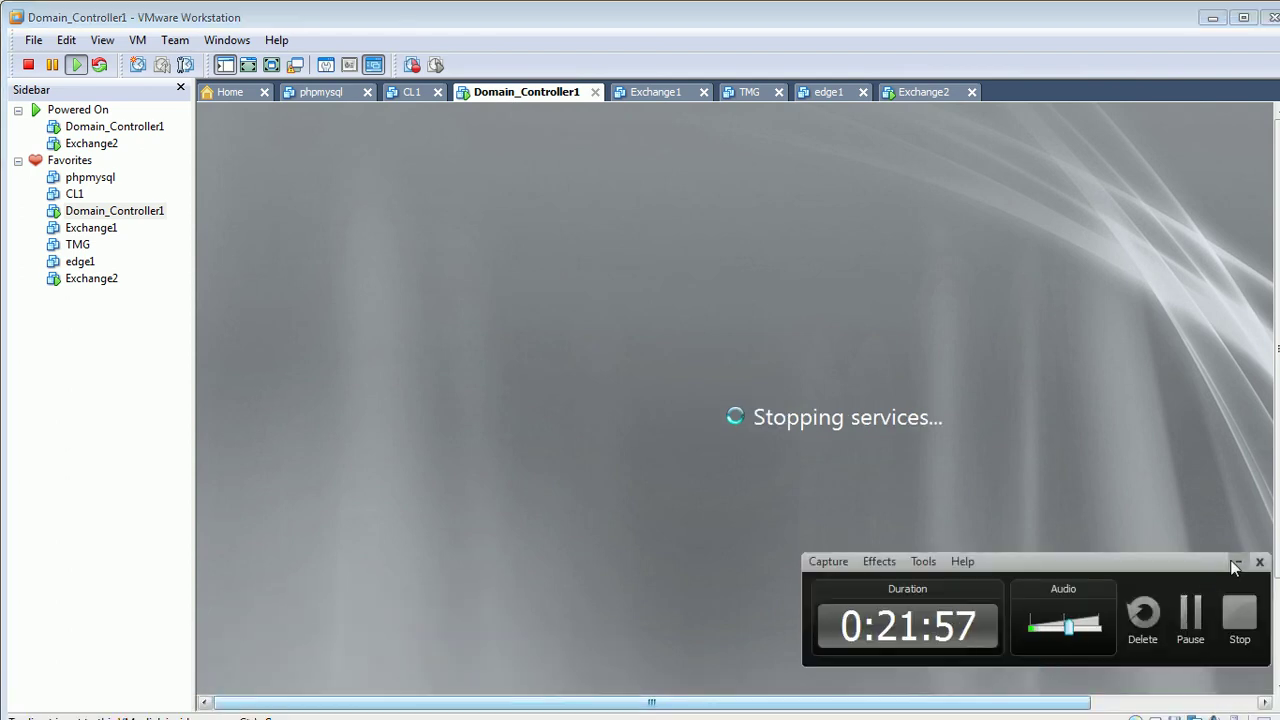
pyautogui.click(1240, 563)
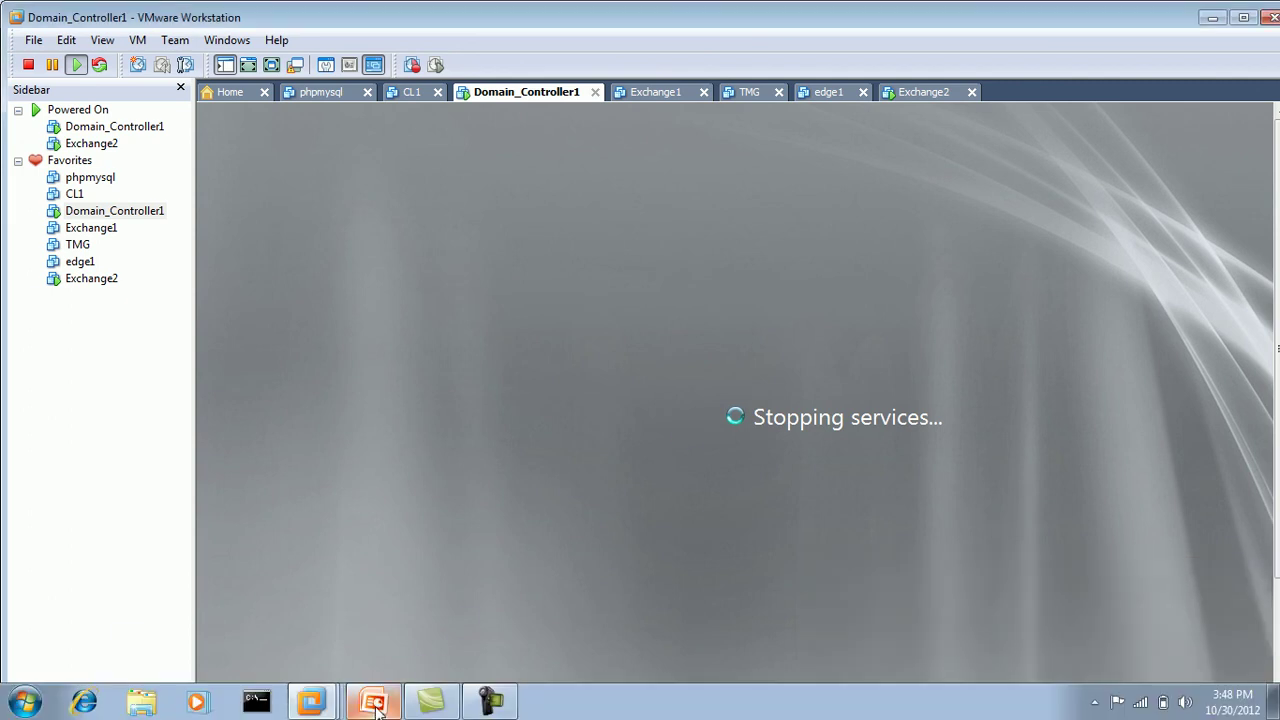
pyautogui.moveTo(376, 710)
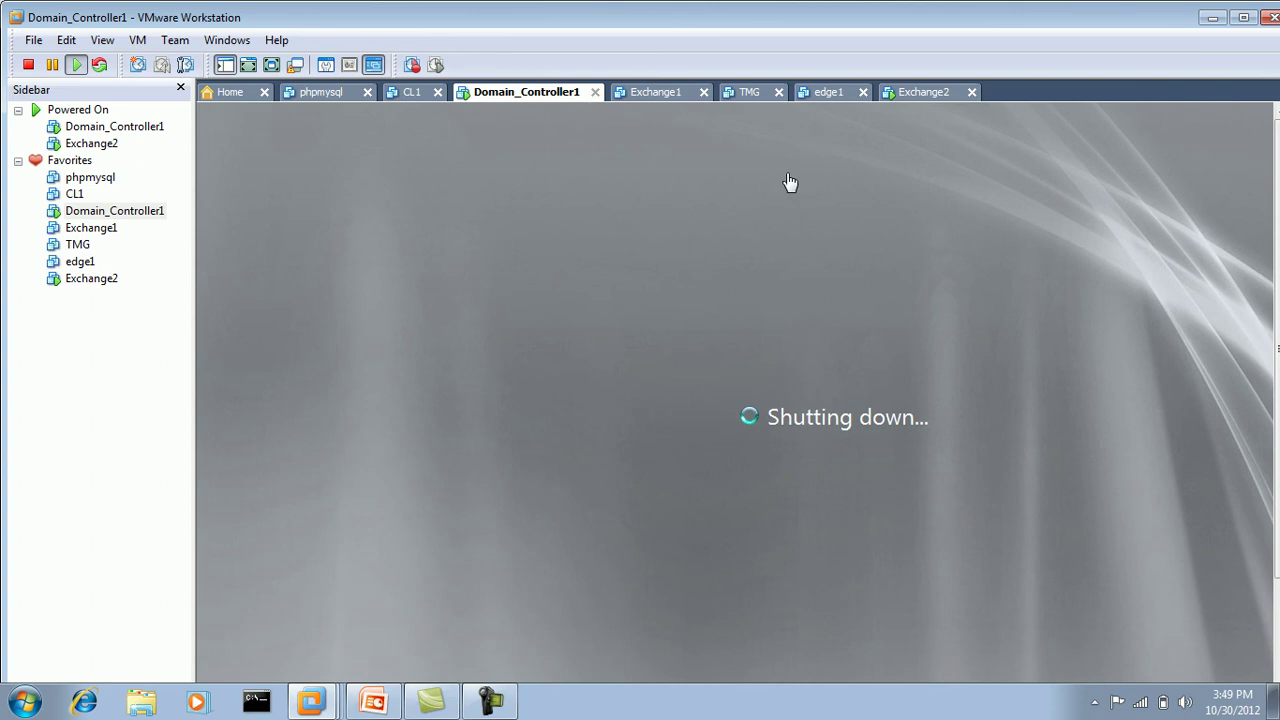
# Step: Check that Exchange2 has powered off, dismissing the color scheme notification, and close VMware Workstation
pyautogui.click(926, 93)
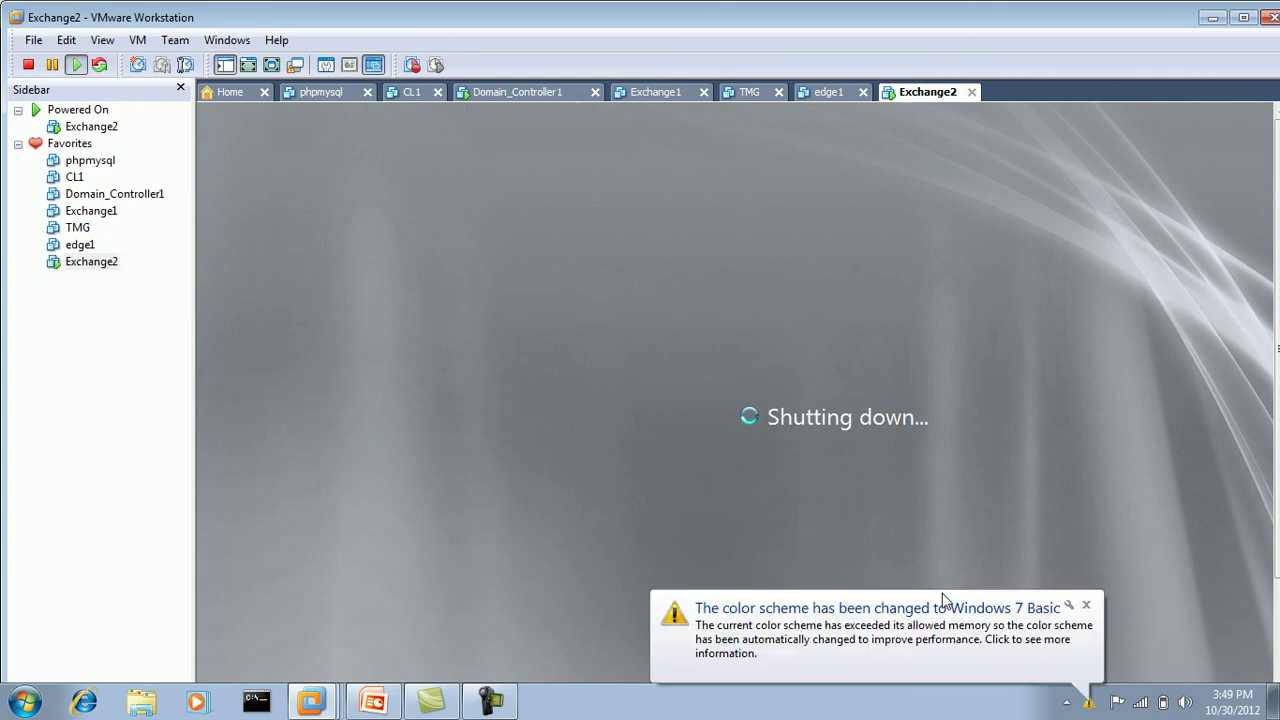
pyautogui.click(1086, 607)
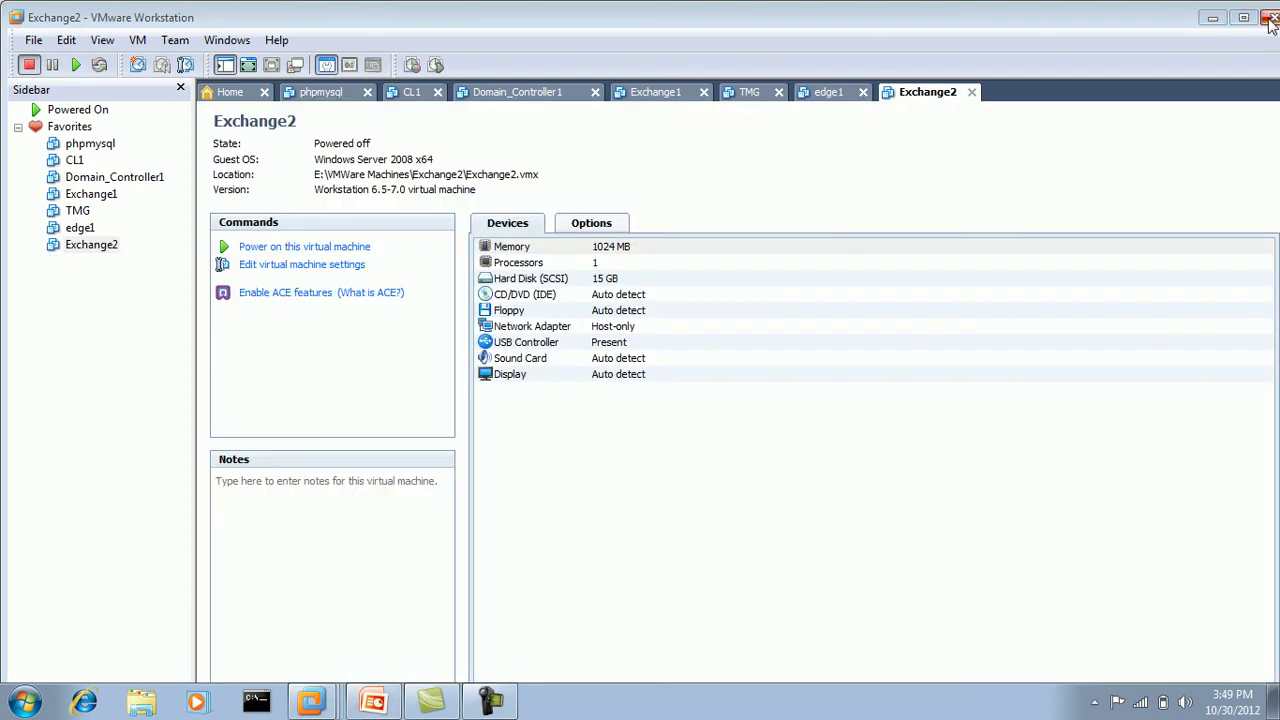
pyautogui.click(1272, 24)
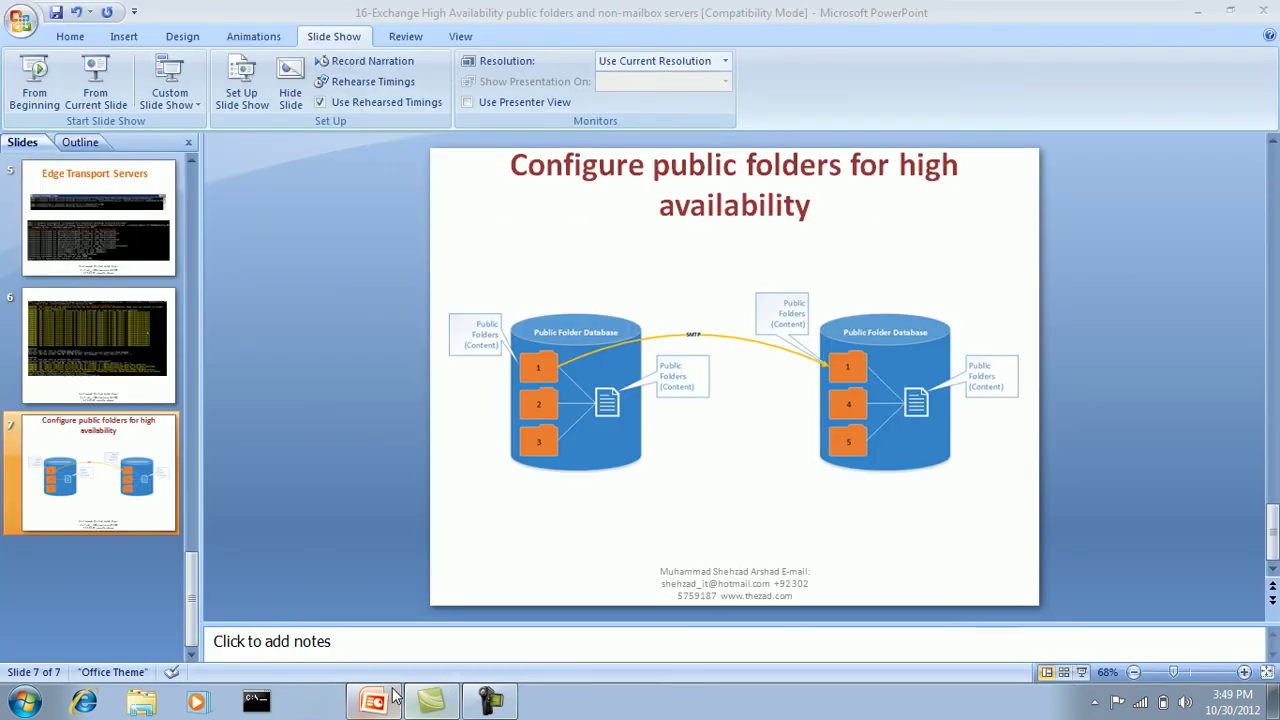
# Step: Run the PowerPoint slide show from the current slide and review the Edge Transport Servers, DNS Round Robin and Windows Network Load Balancing slides
pyautogui.moveTo(393, 697)
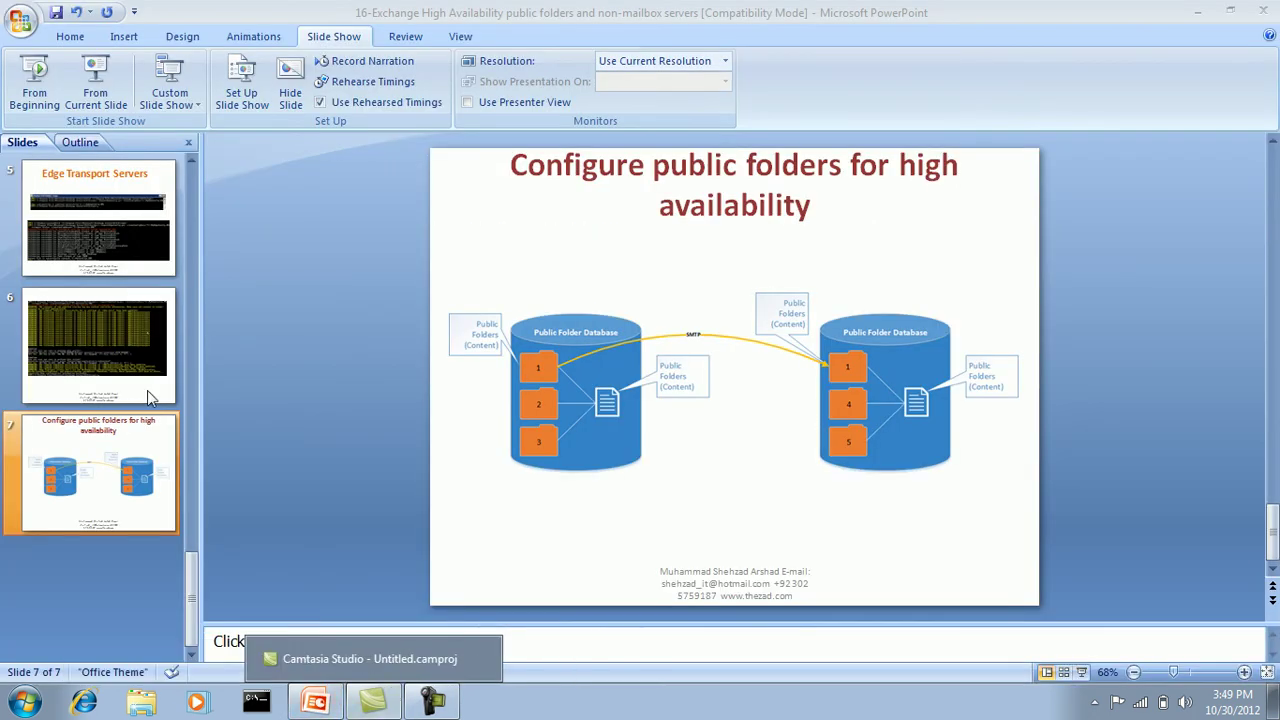
pyautogui.click(96, 98)
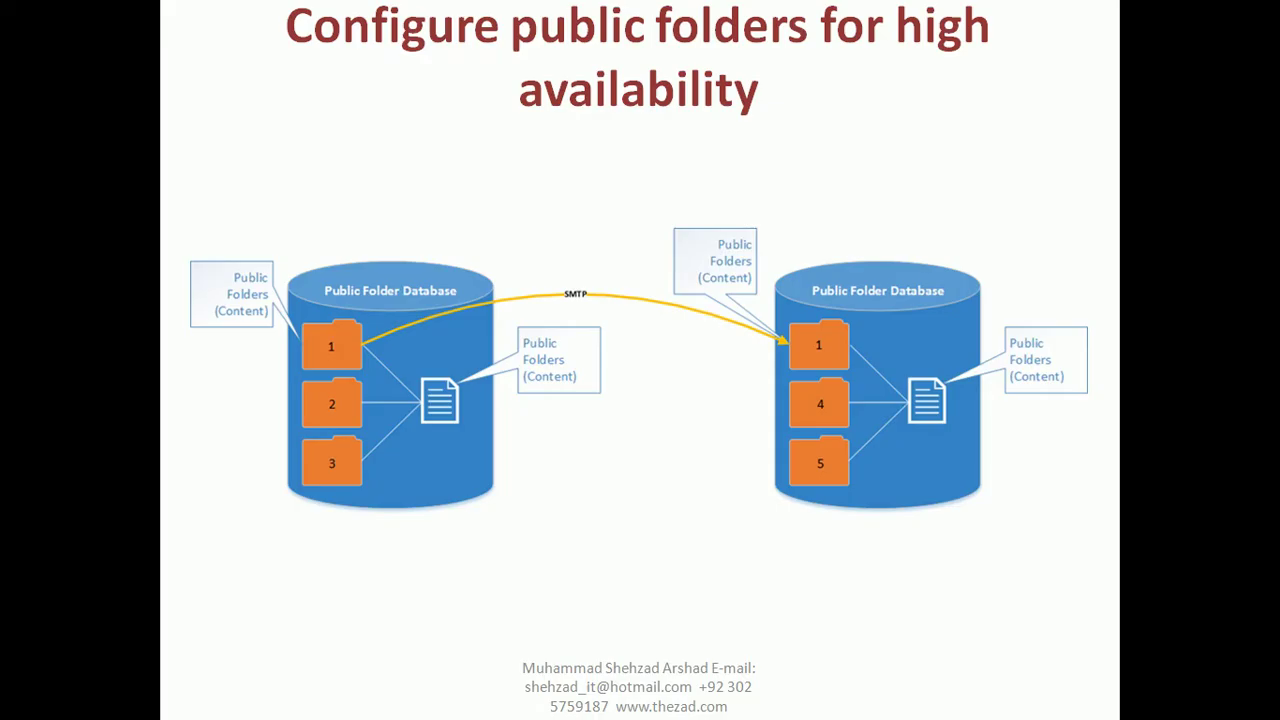
pyautogui.click(406, 410)
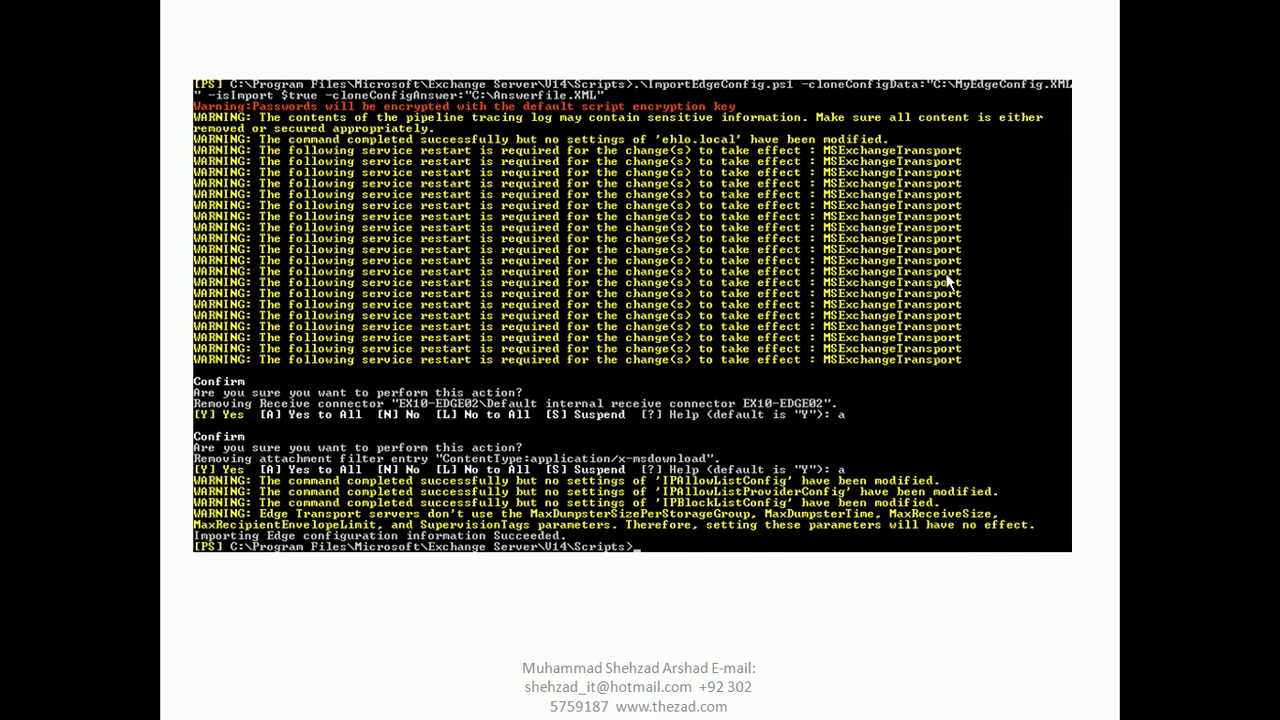
pyautogui.click(948, 283)
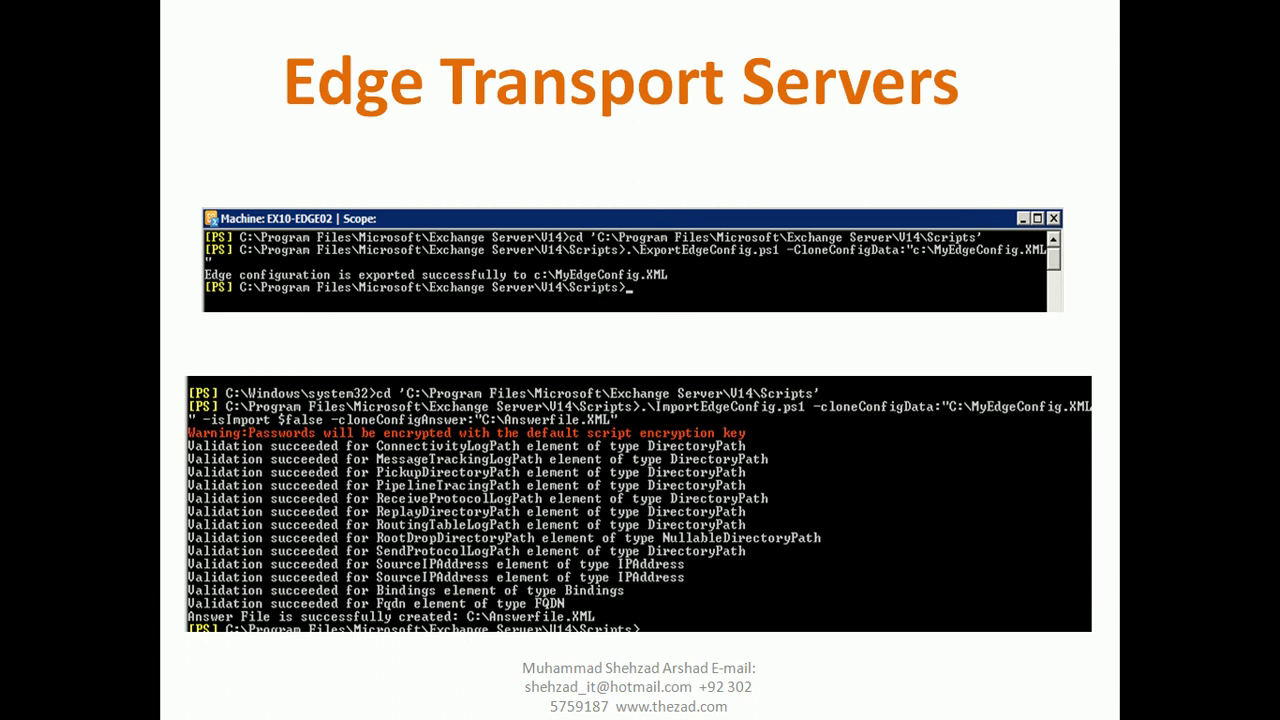
pyautogui.press('Right')
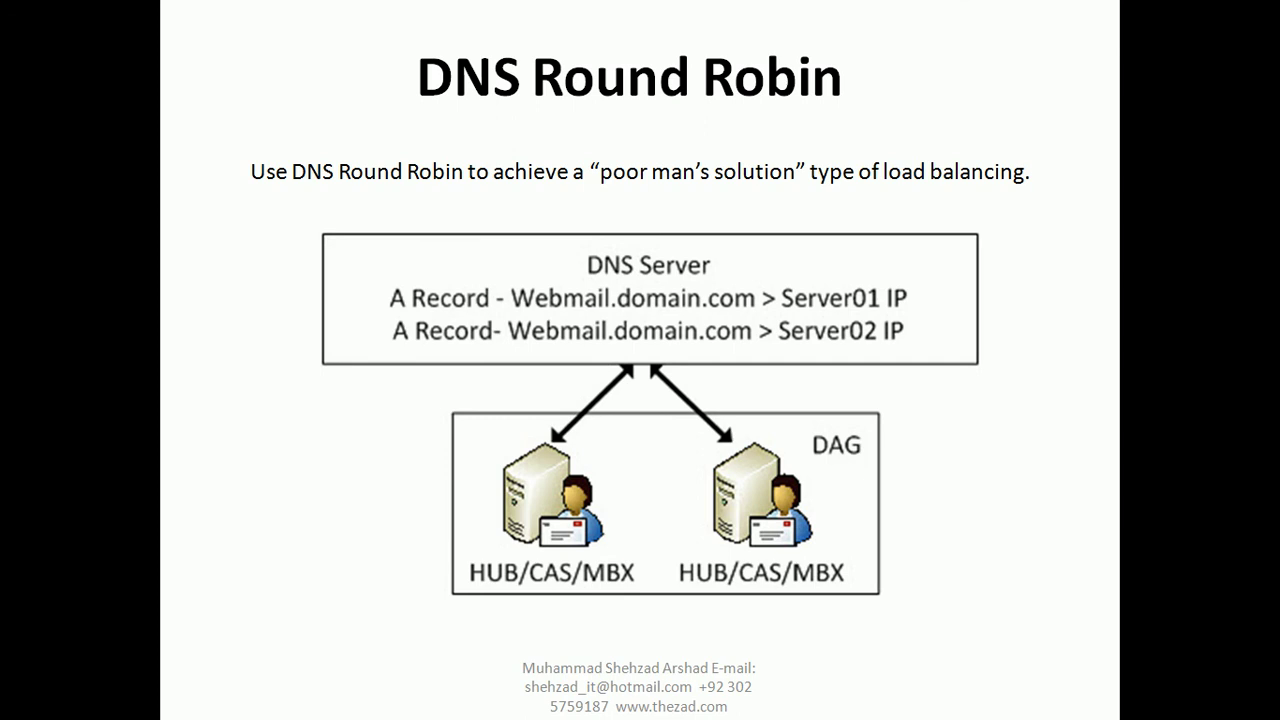
pyautogui.press('Right')
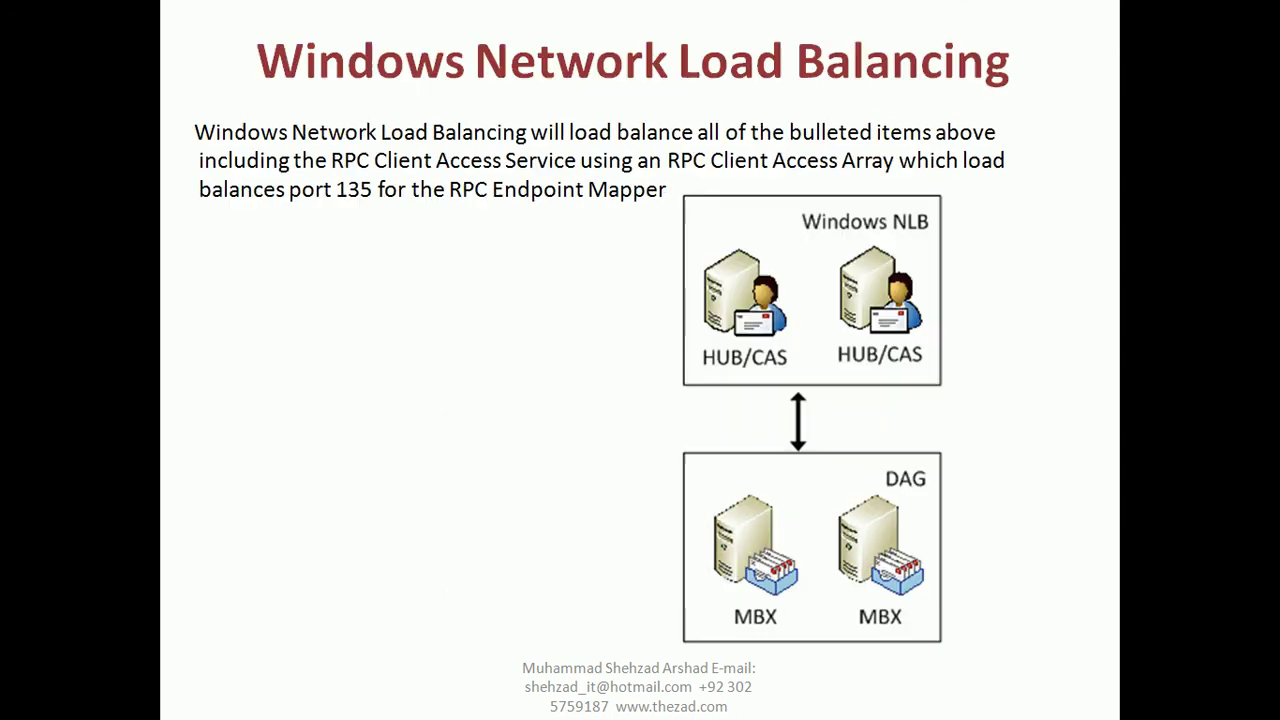